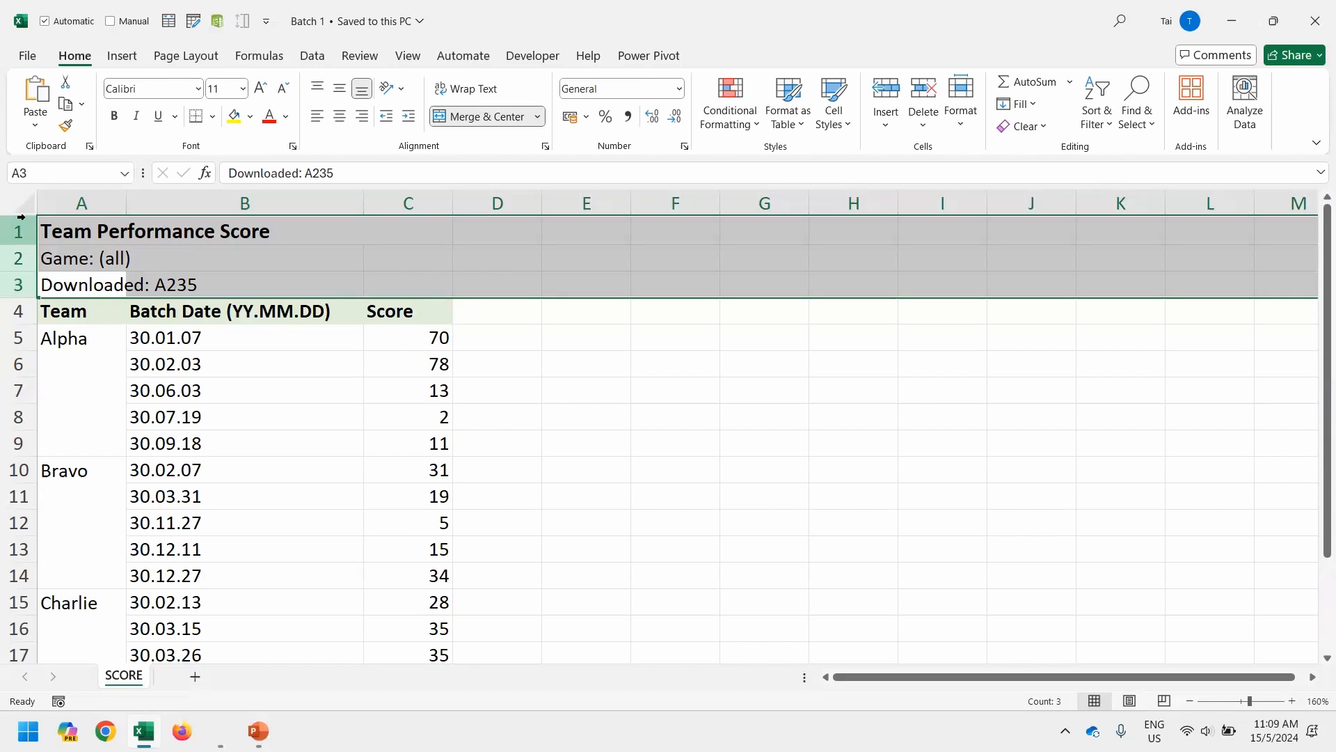
Step: Review the Batch 1 scores and the merged Alpha team cell, and close the workbook
scroll(146, 317, "down", 2)
scroll(150, 320, "down", 3)
scroll(150, 320, "up", 4)
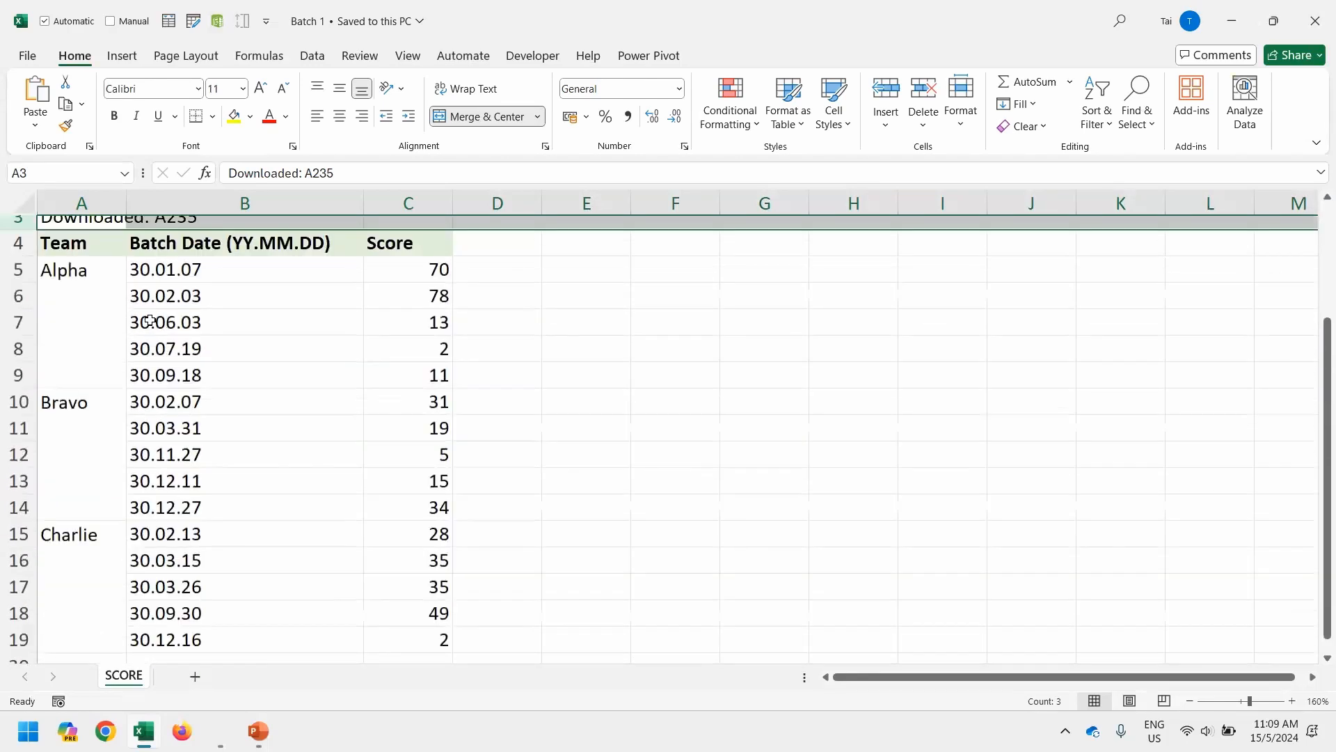
left_click(79, 305)
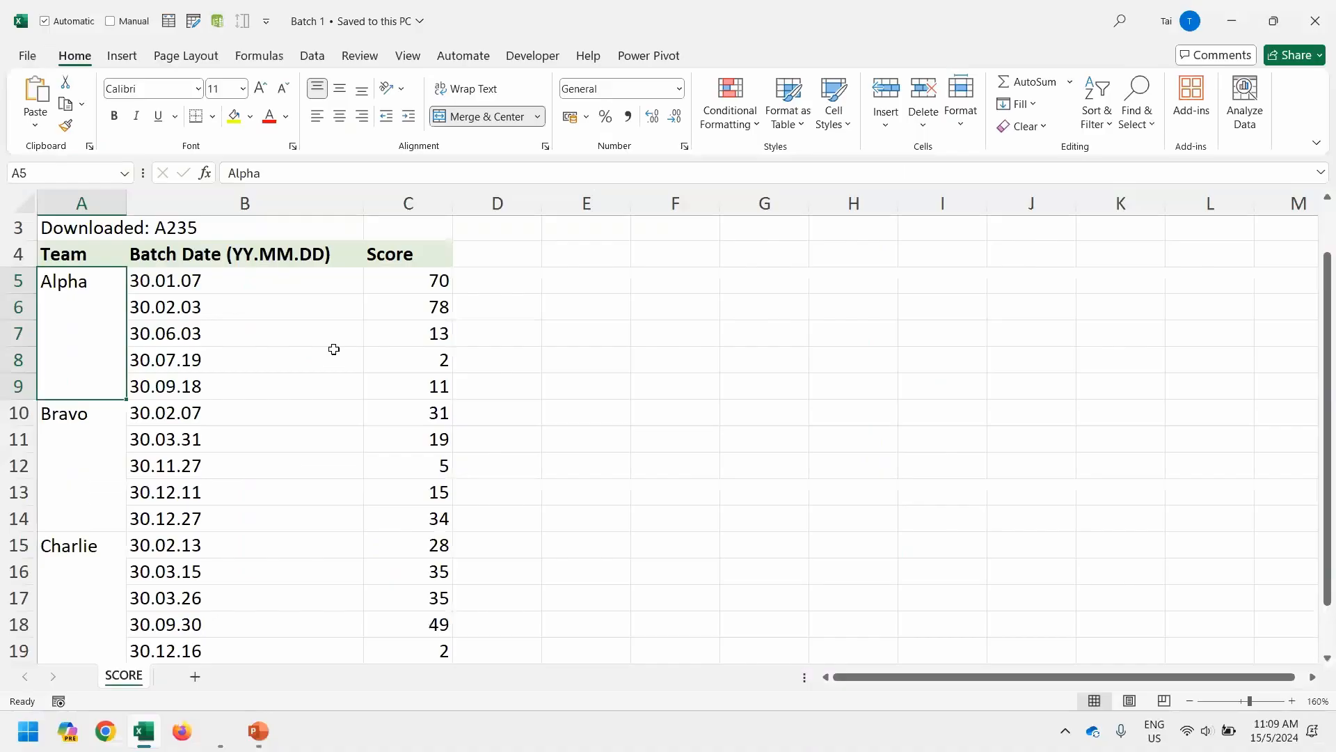
key("ctrl+w")
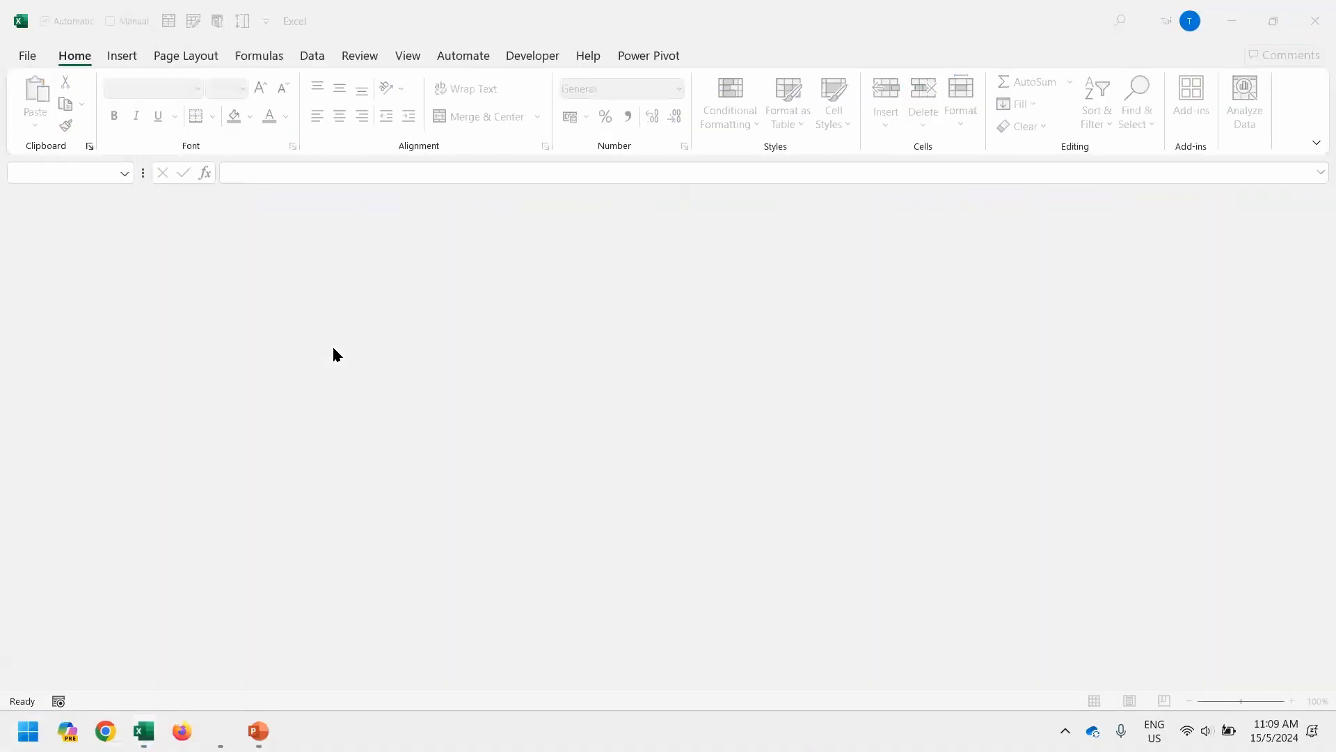
Step: Open the Batch 2 workbook from the DATA folder to view its scores, and close it
key("alt+Tab")
key("Right")
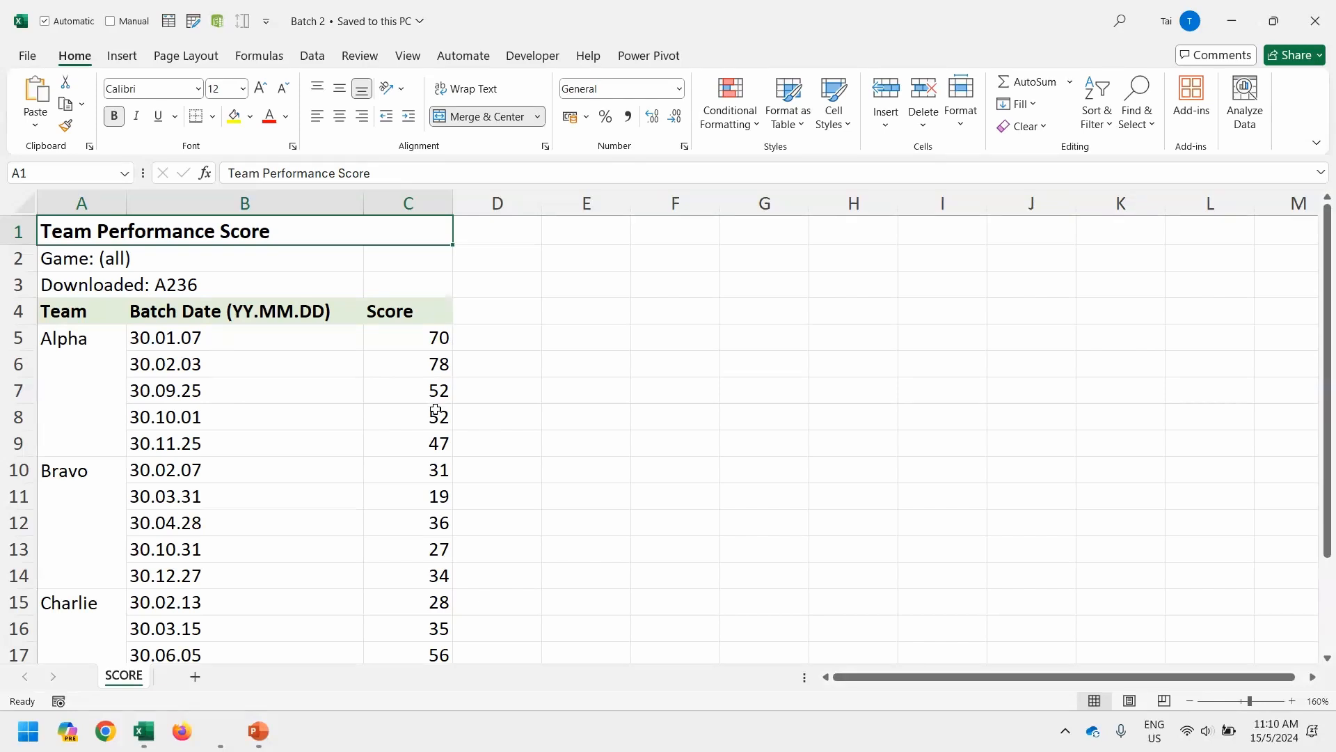
key("ctrl+w")
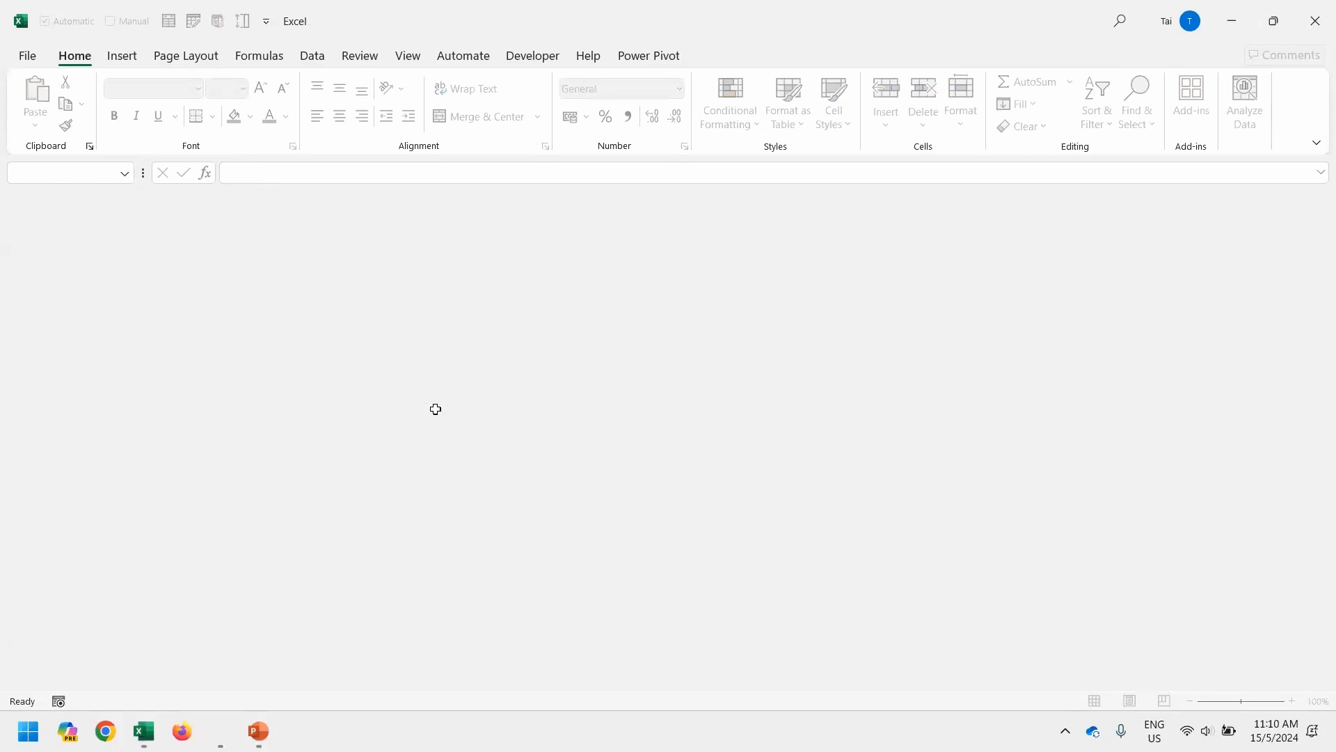
Step: Copy the path of the Importing All Files in a Folder directory and open the Import Team Scores from Folder workbook
key("alt+Tab")
key("alt+Up")
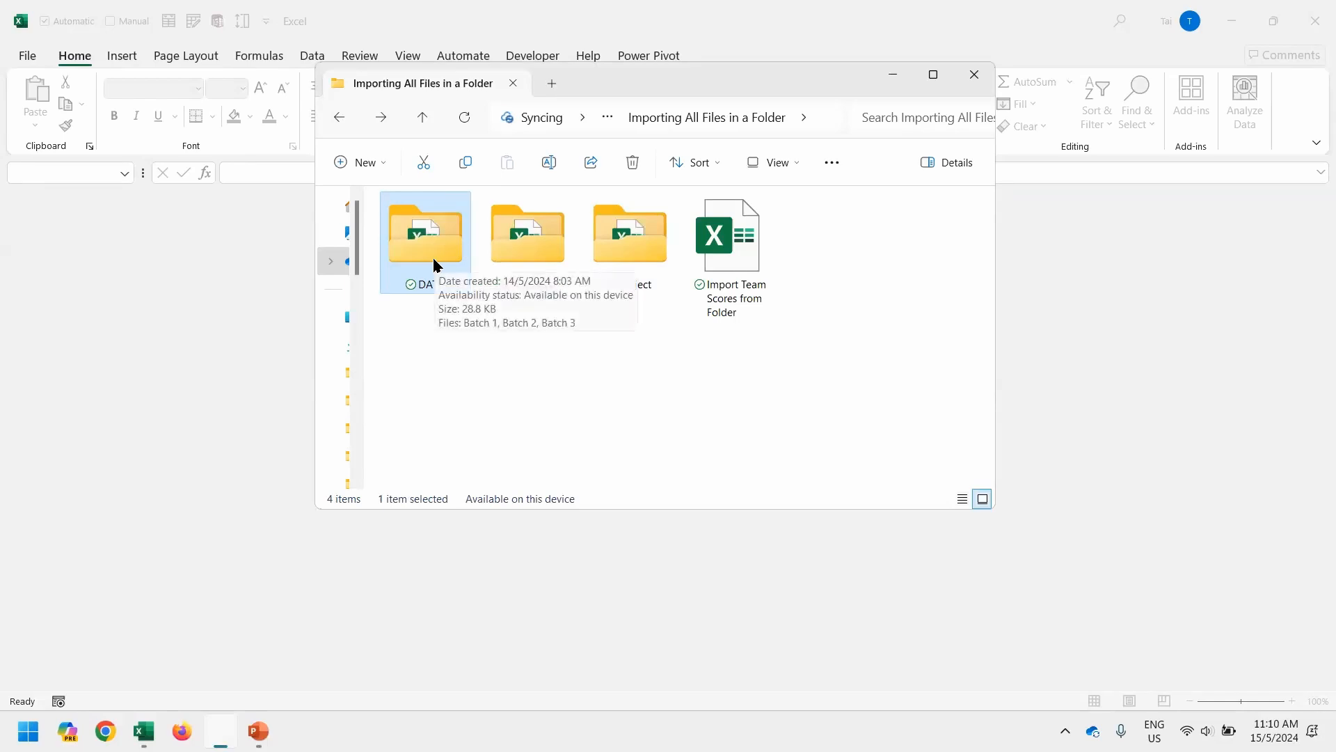
key("alt+d")
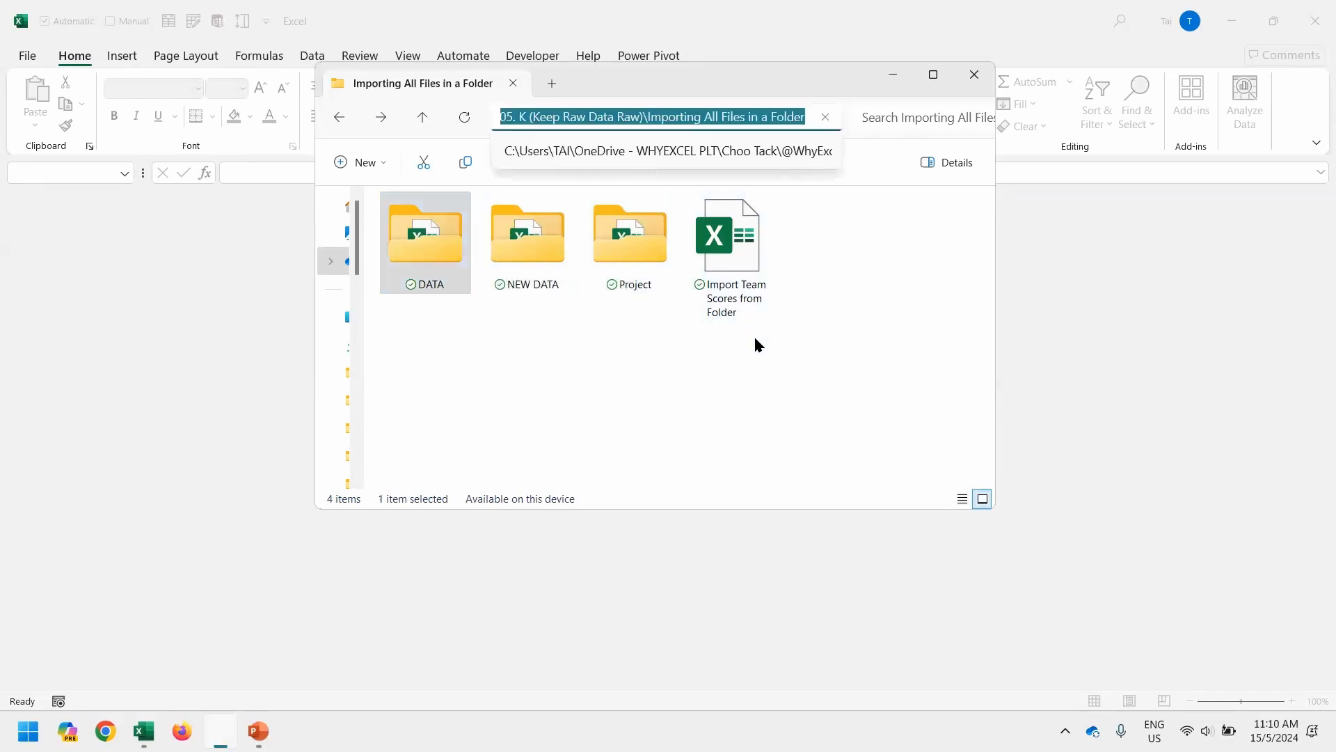
key("Escape")
left_click(739, 252)
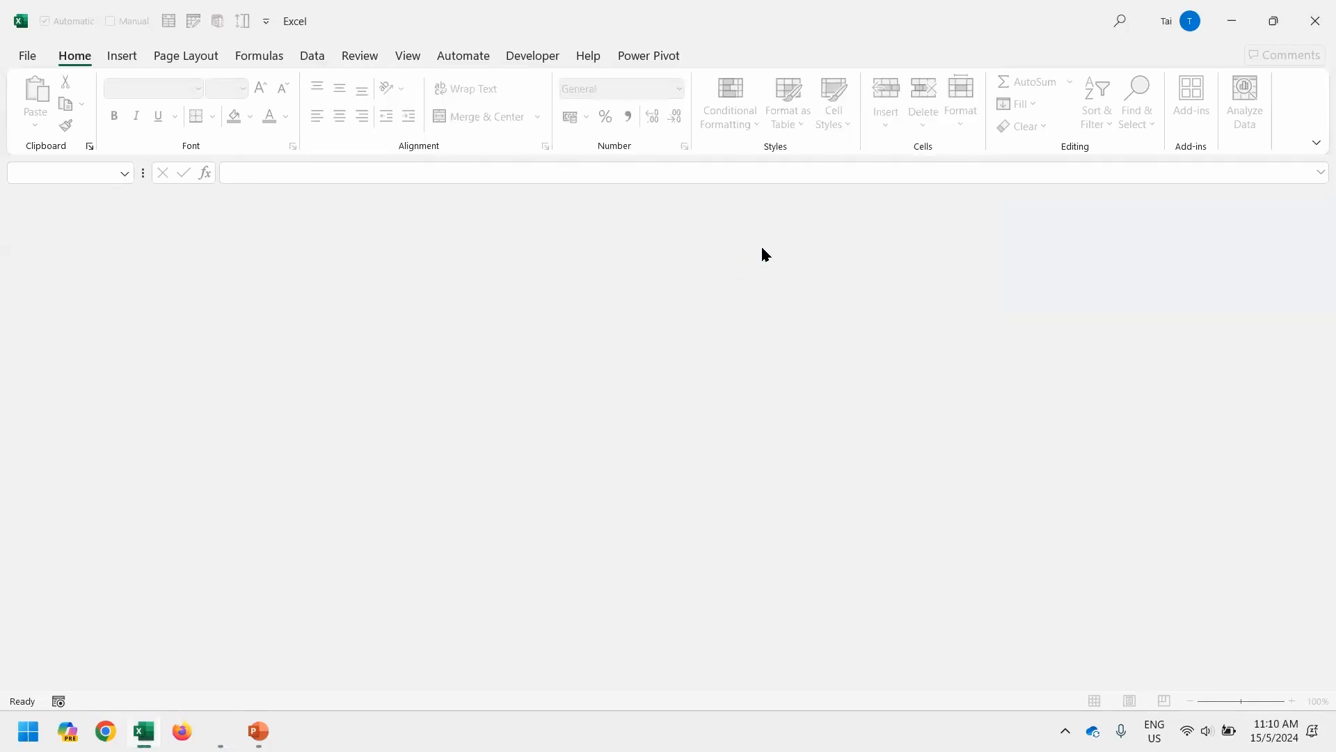
key("alt+Tab")
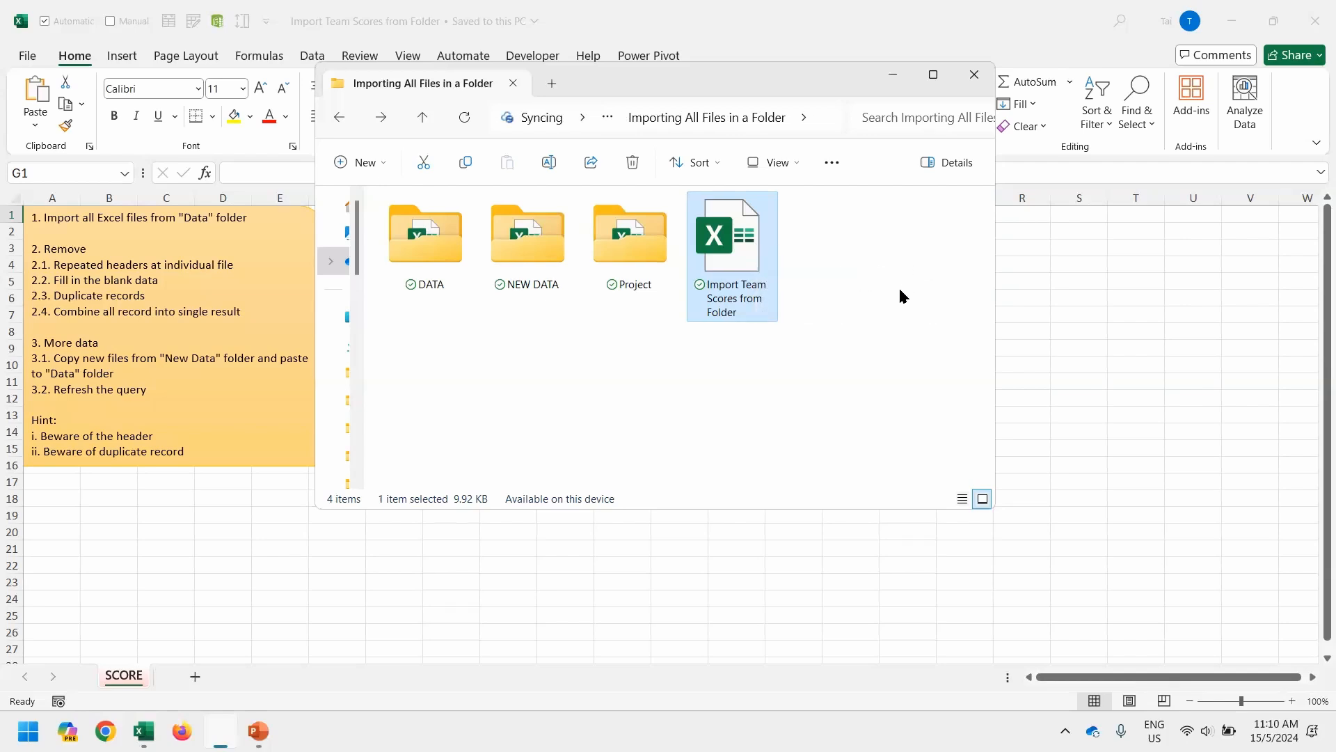
key("alt+Tab")
key("alt+Tab")
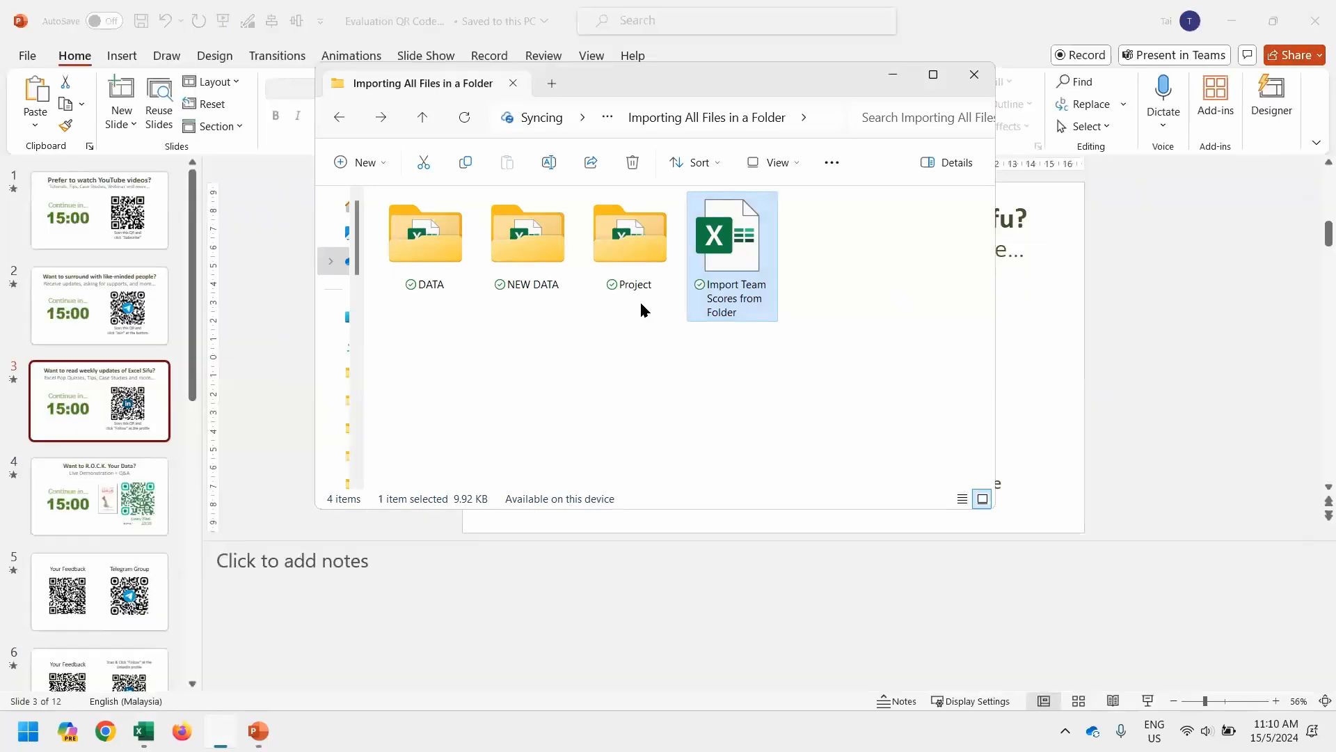
key("alt+Tab")
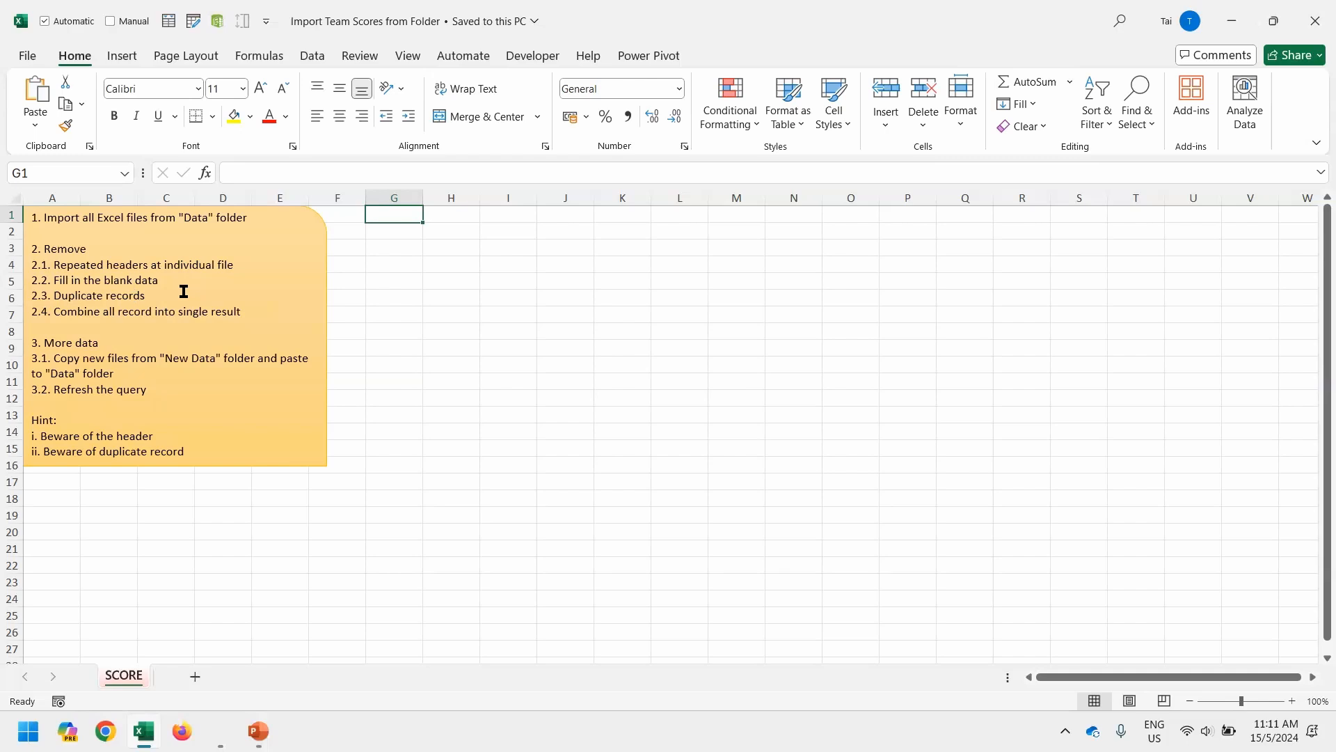
Step: Import the files from the DATA folder within Importing All Files in a Folder, opening them in Power Query Editor for transformation
scroll(286, 84, "down", 4)
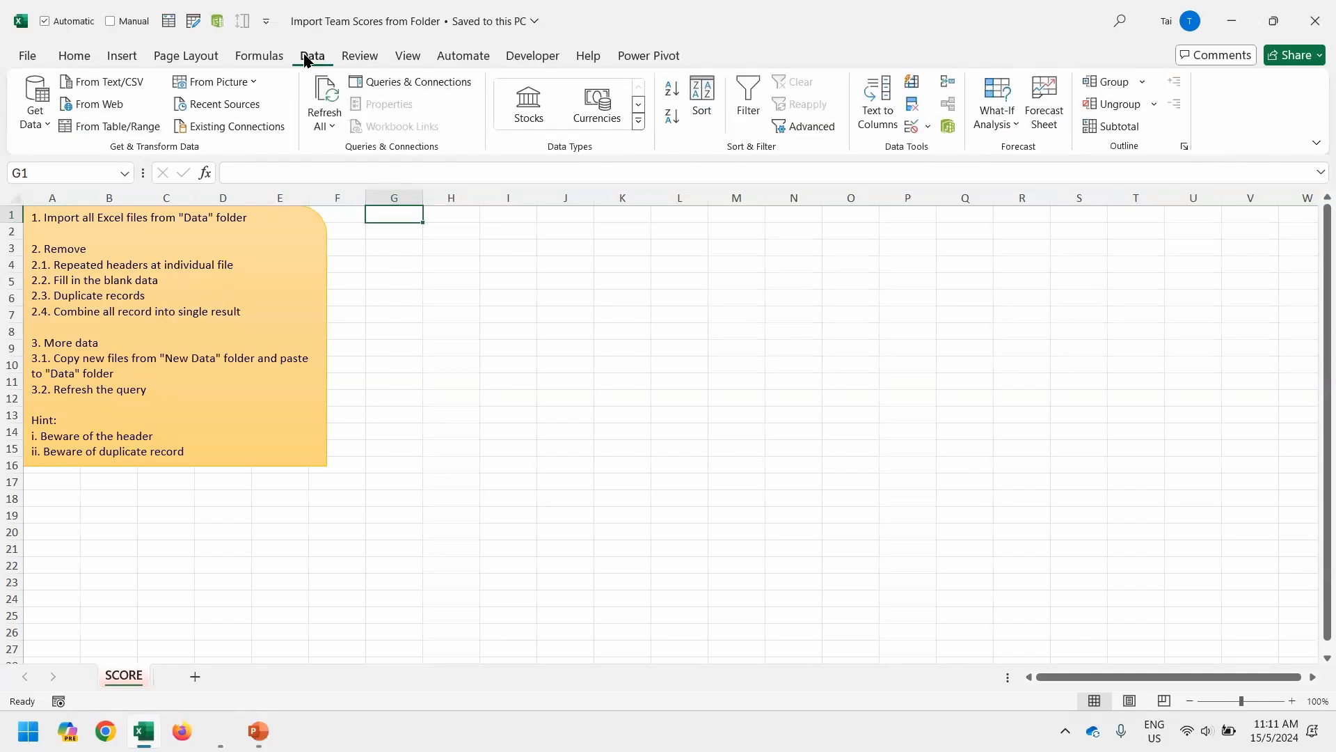
left_click(35, 106)
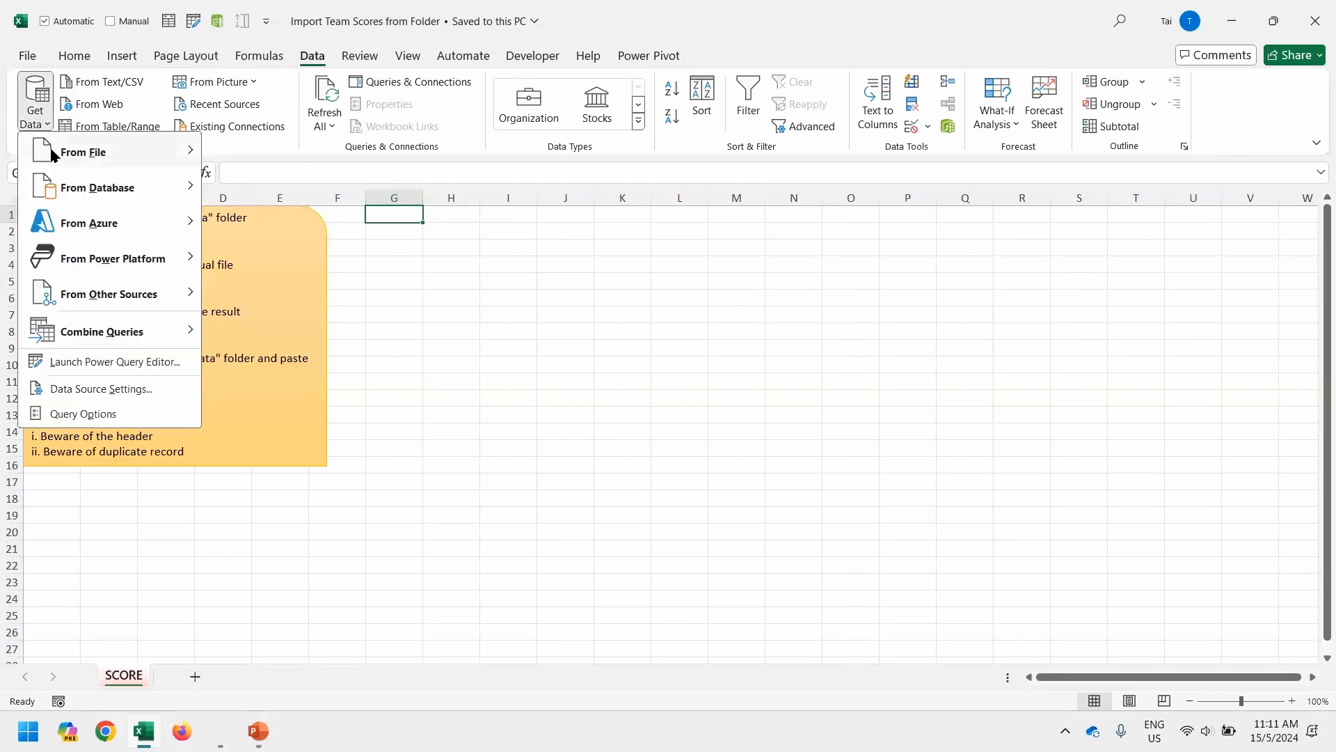
mouse_move(52, 154)
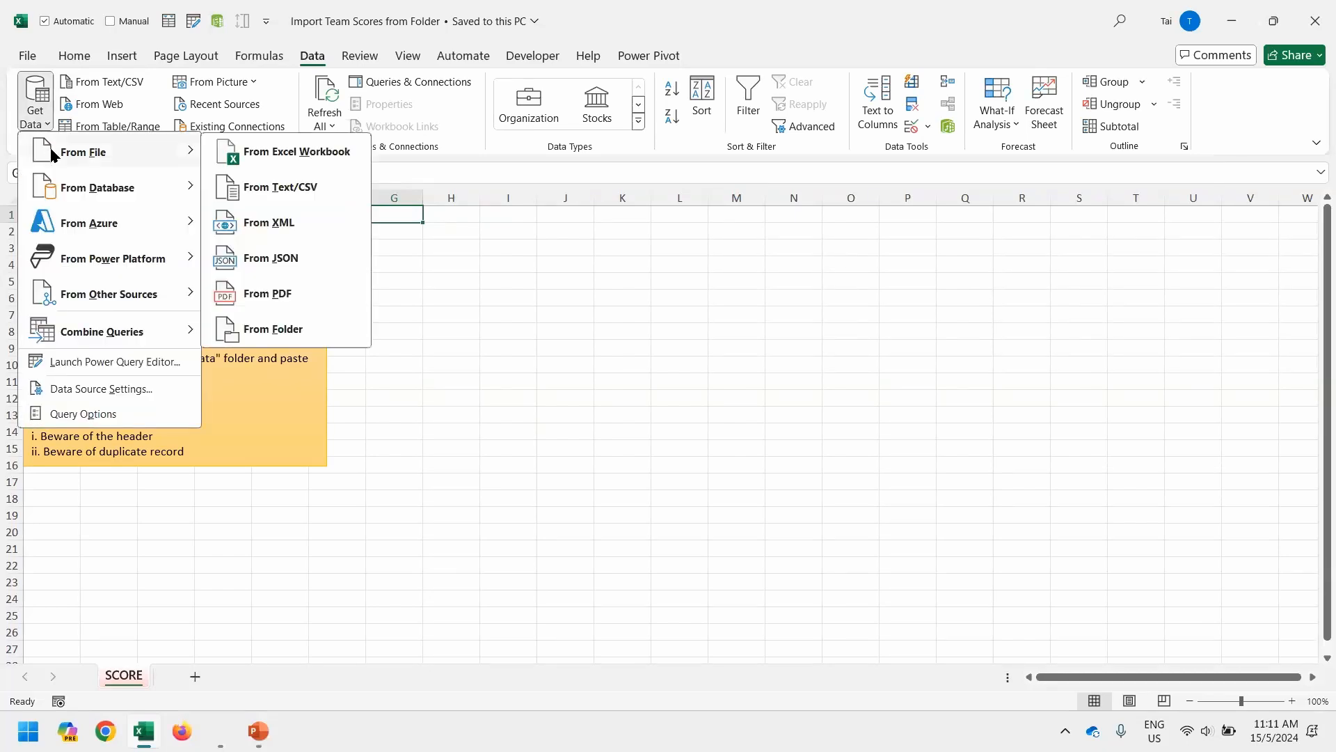
left_click(327, 338)
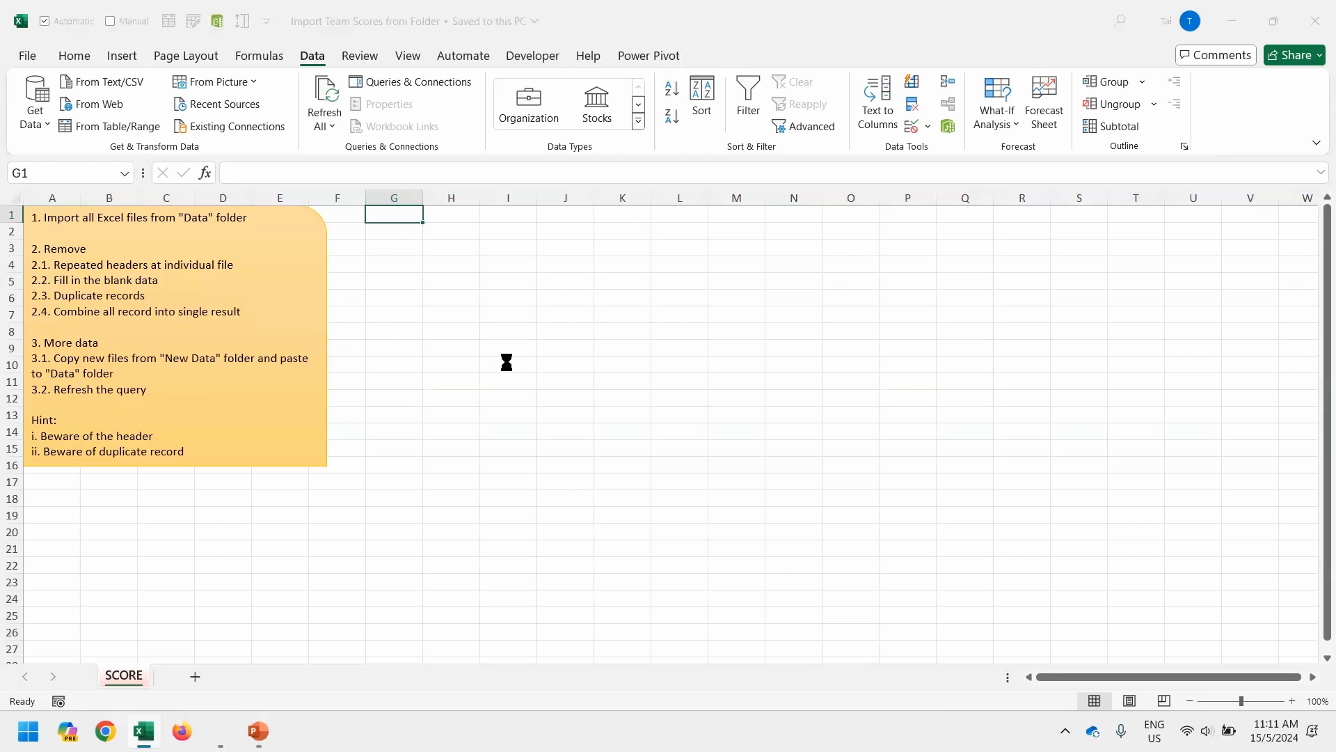
key("ctrl+v")
key("Return")
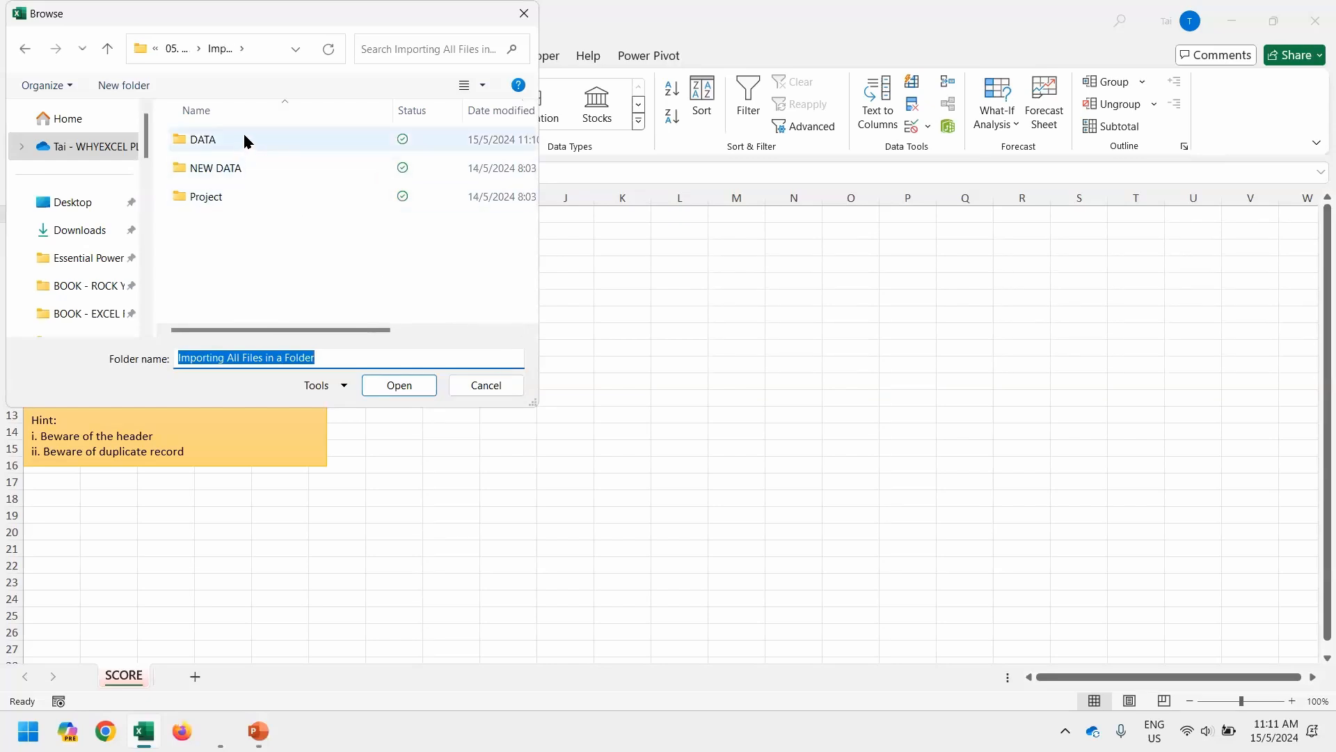
double_click(245, 137)
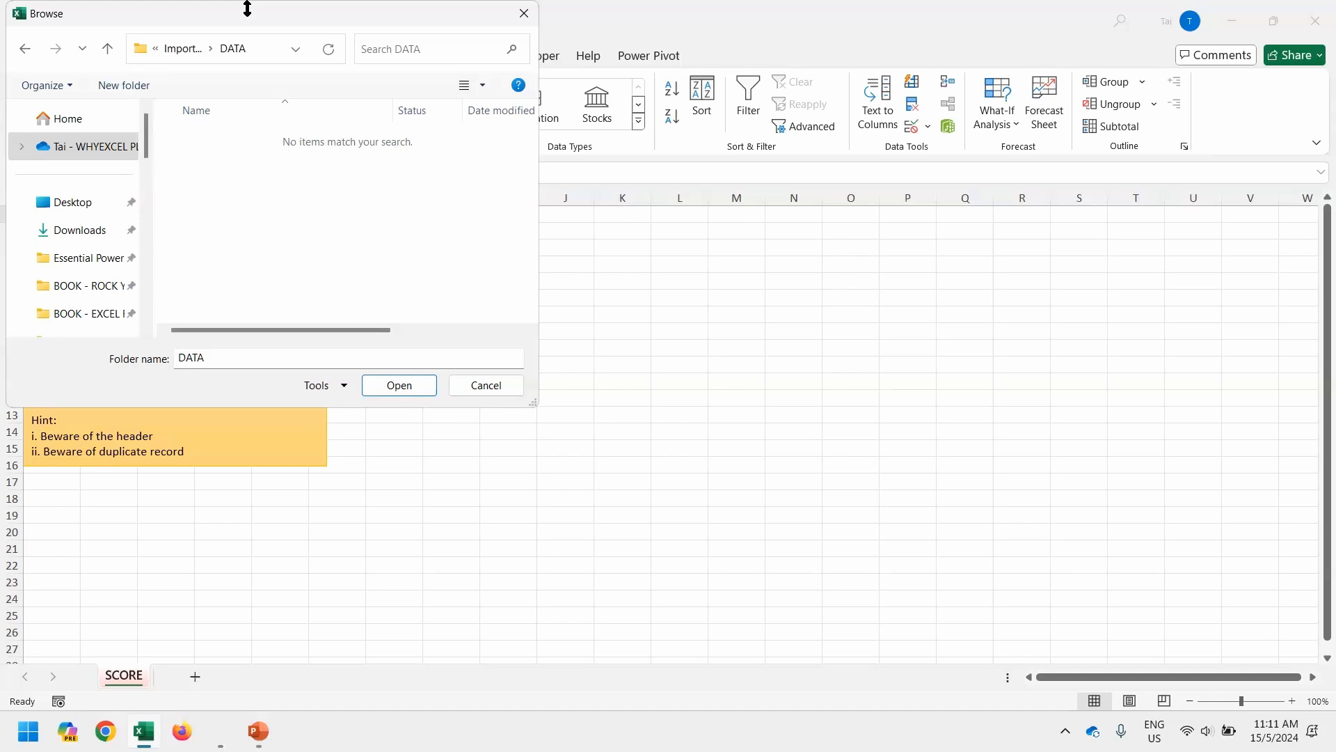
left_click_drag(247, 8, 250, 89)
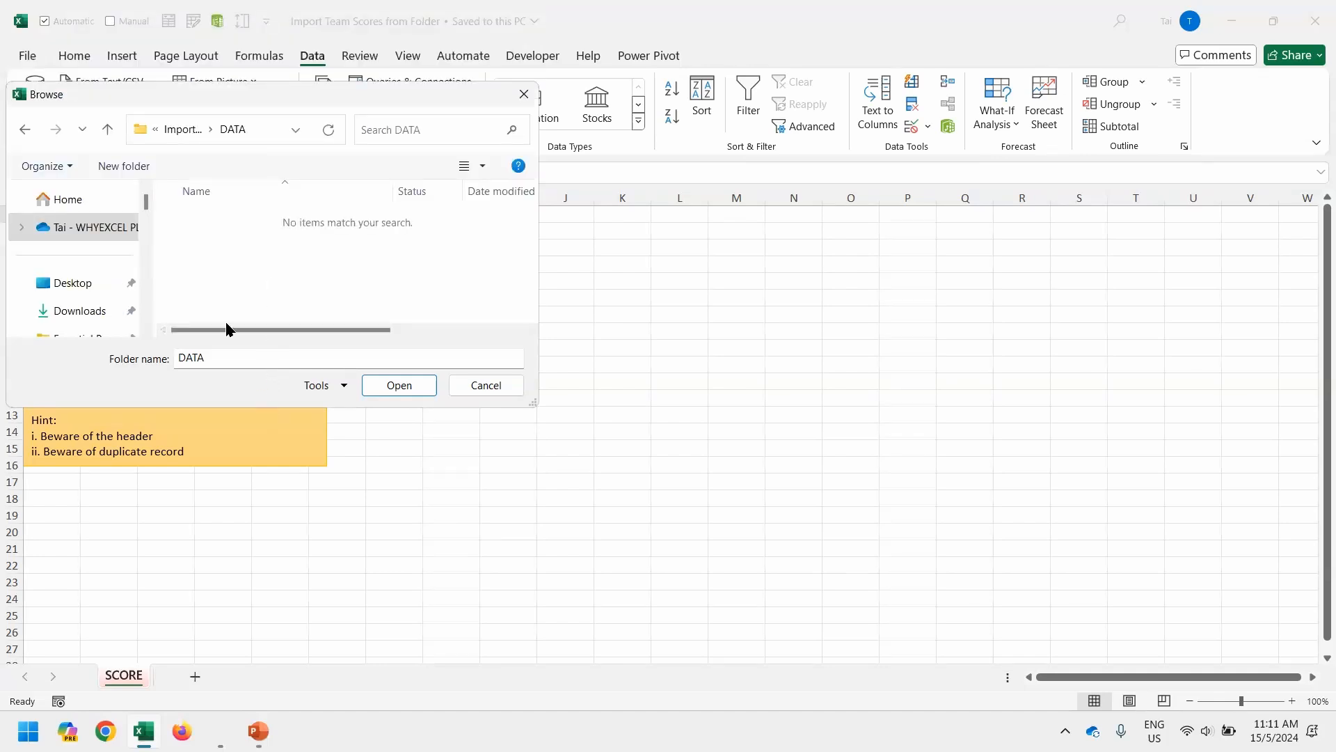
left_click_drag(149, 253, 51, 253)
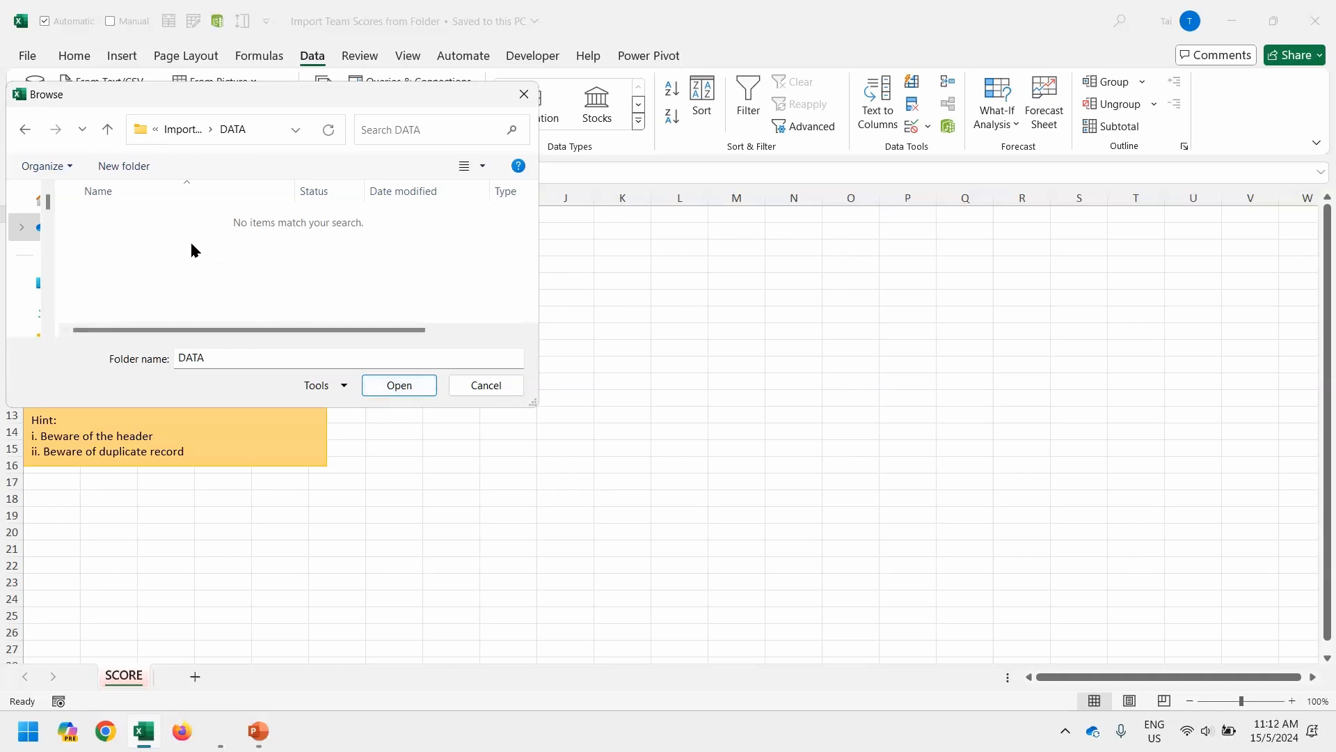
left_click(368, 389)
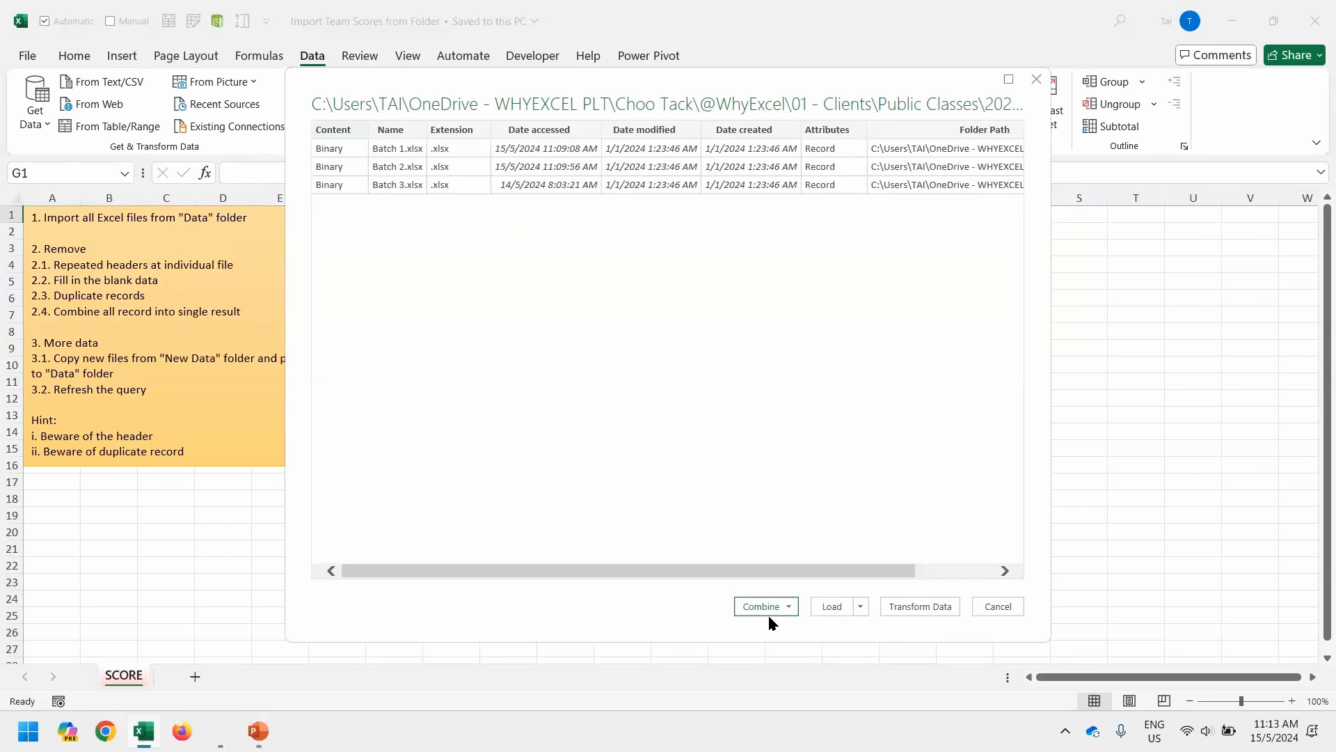
left_click(896, 611)
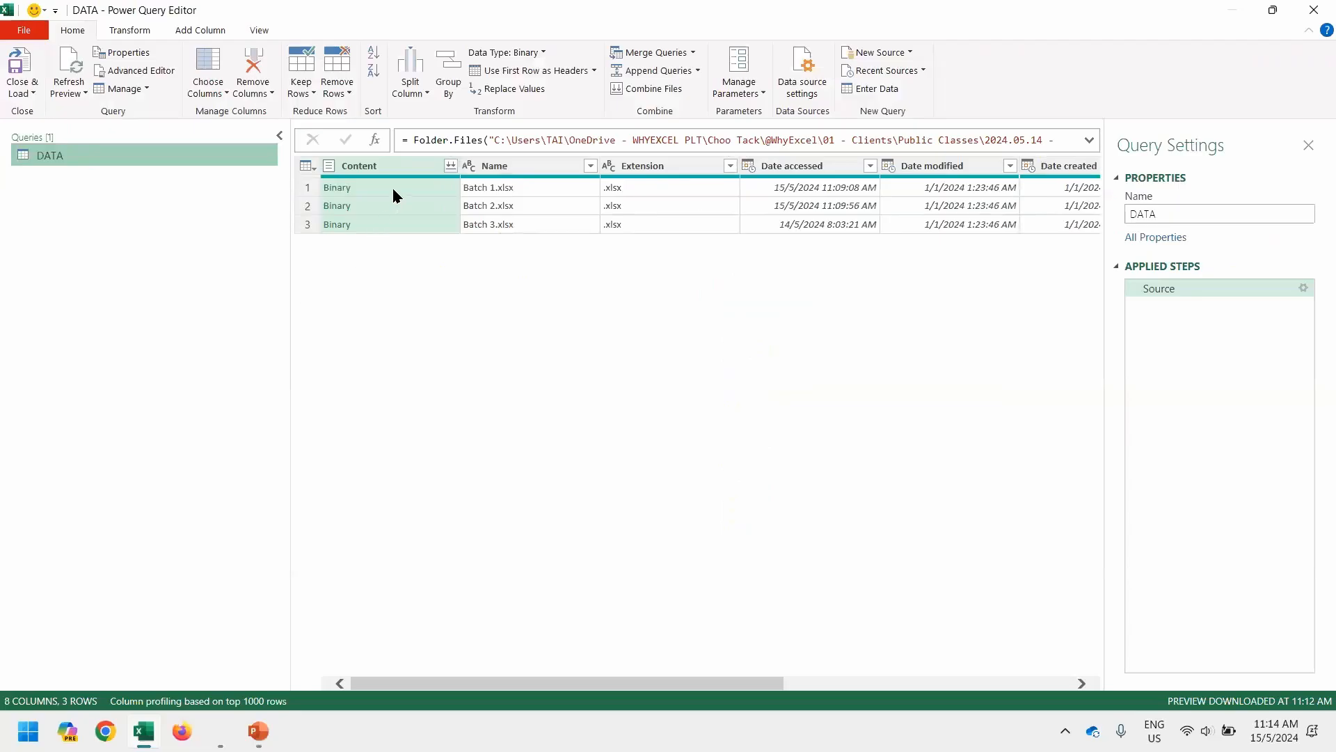
Step: Combine the files in the Content column, using the first file as the sample and the SCORE sheet as the extracted object
left_click(432, 191)
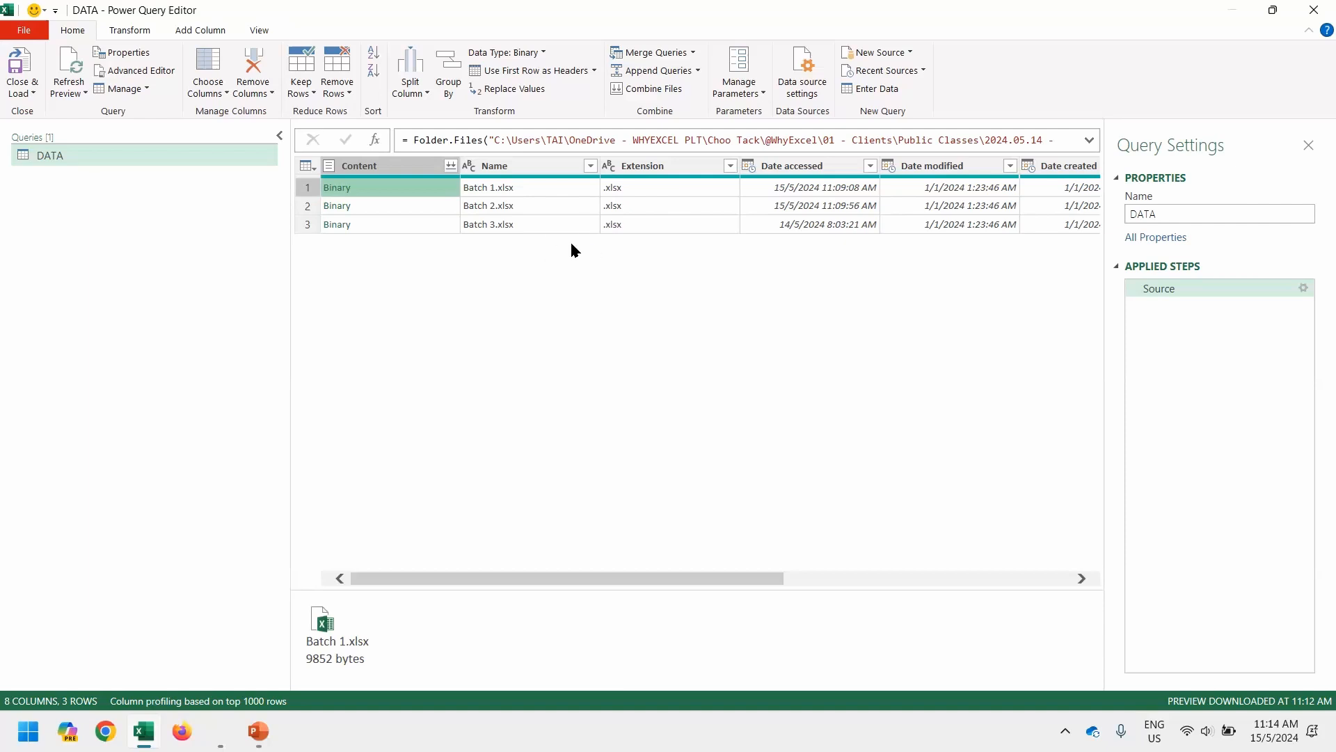
left_click(450, 172)
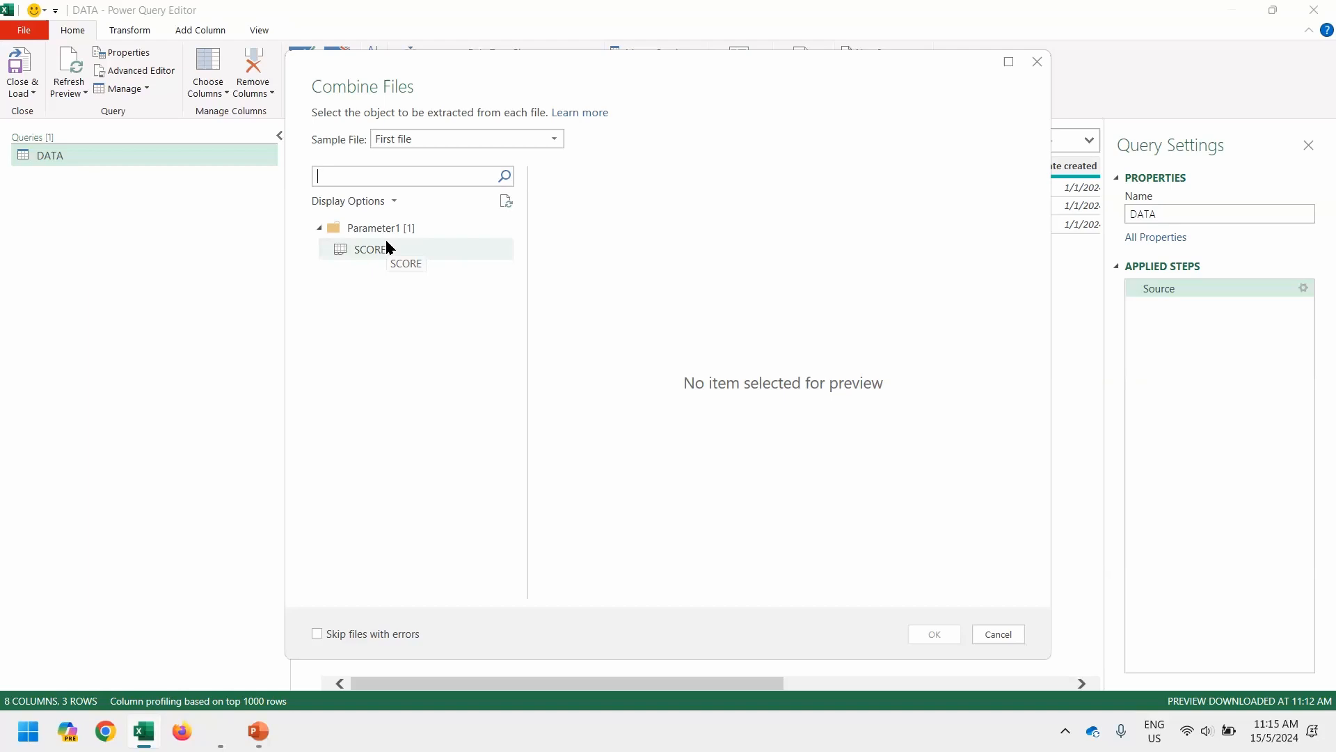
left_click(465, 140)
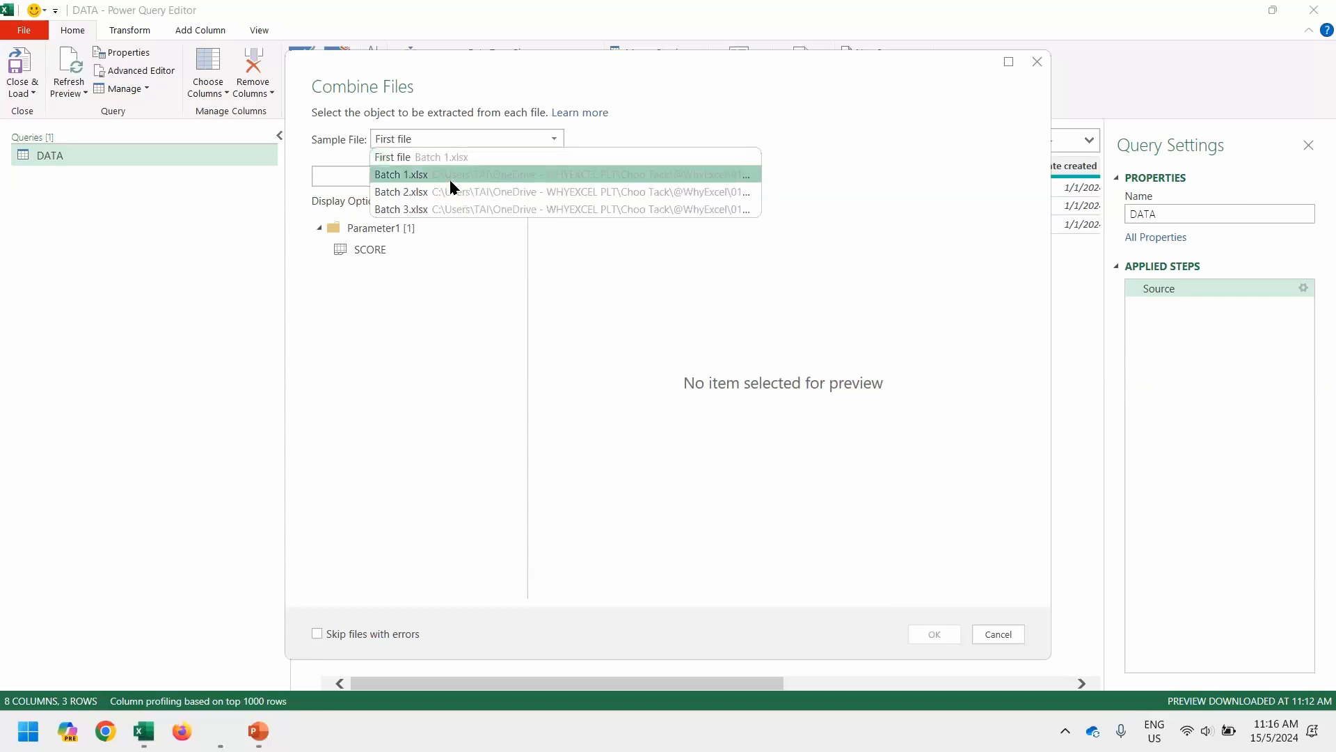
left_click(458, 121)
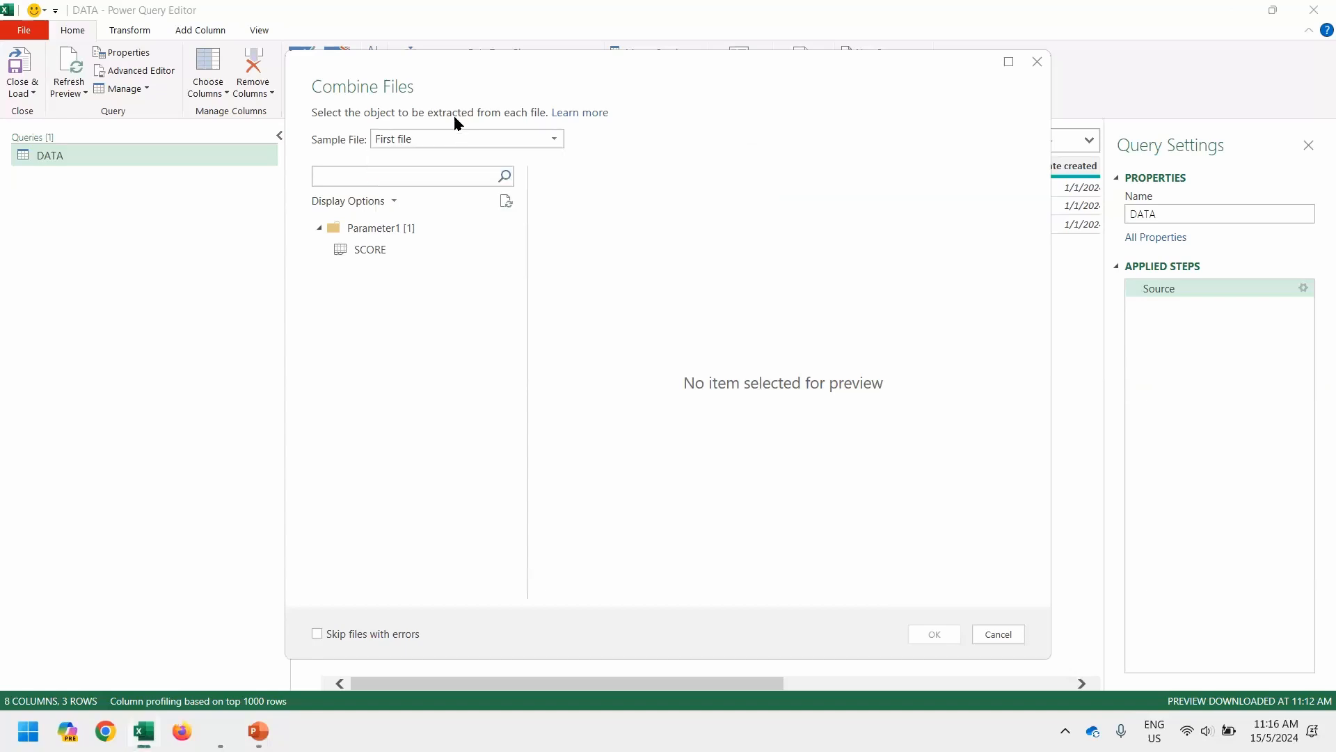
left_click(371, 252)
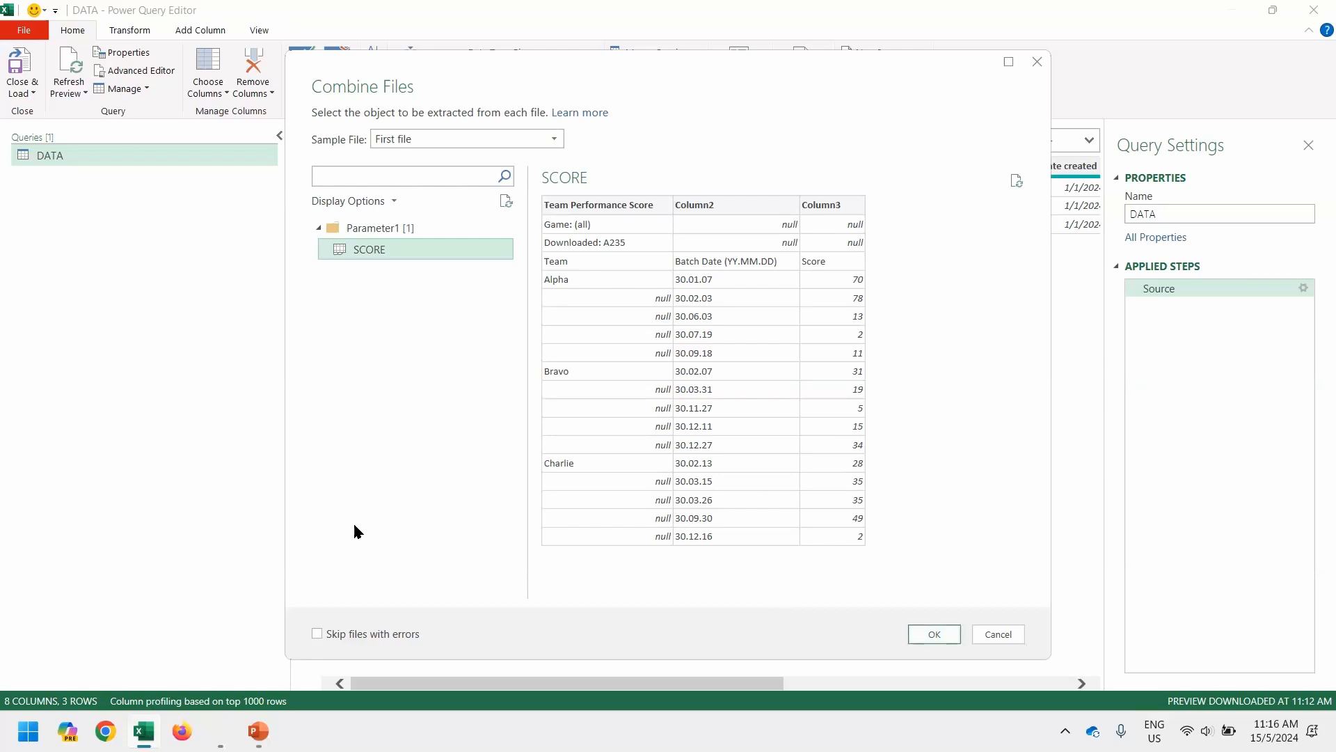
mouse_move(222, 132)
left_mouse_down()
mouse_move(60, 211)
mouse_move(30, 478)
mouse_move(7, 480)
left_mouse_up()
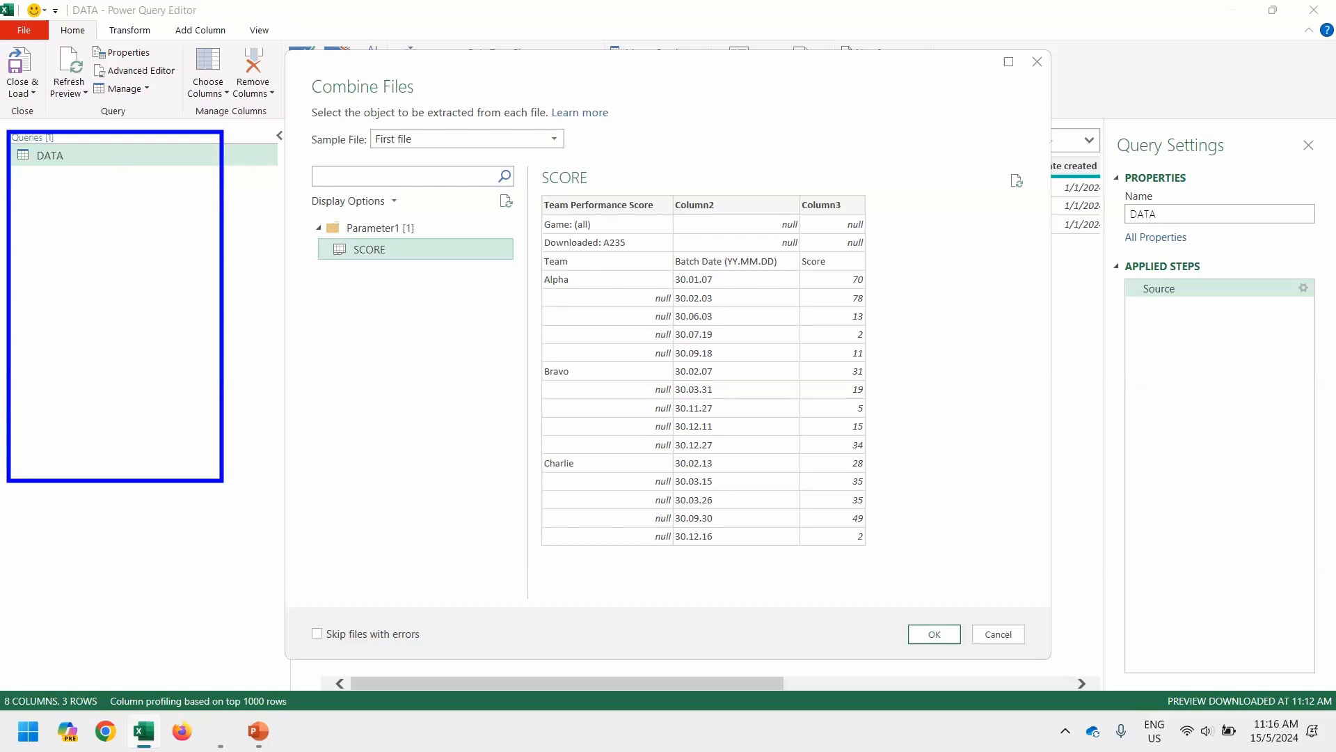
key("Escape")
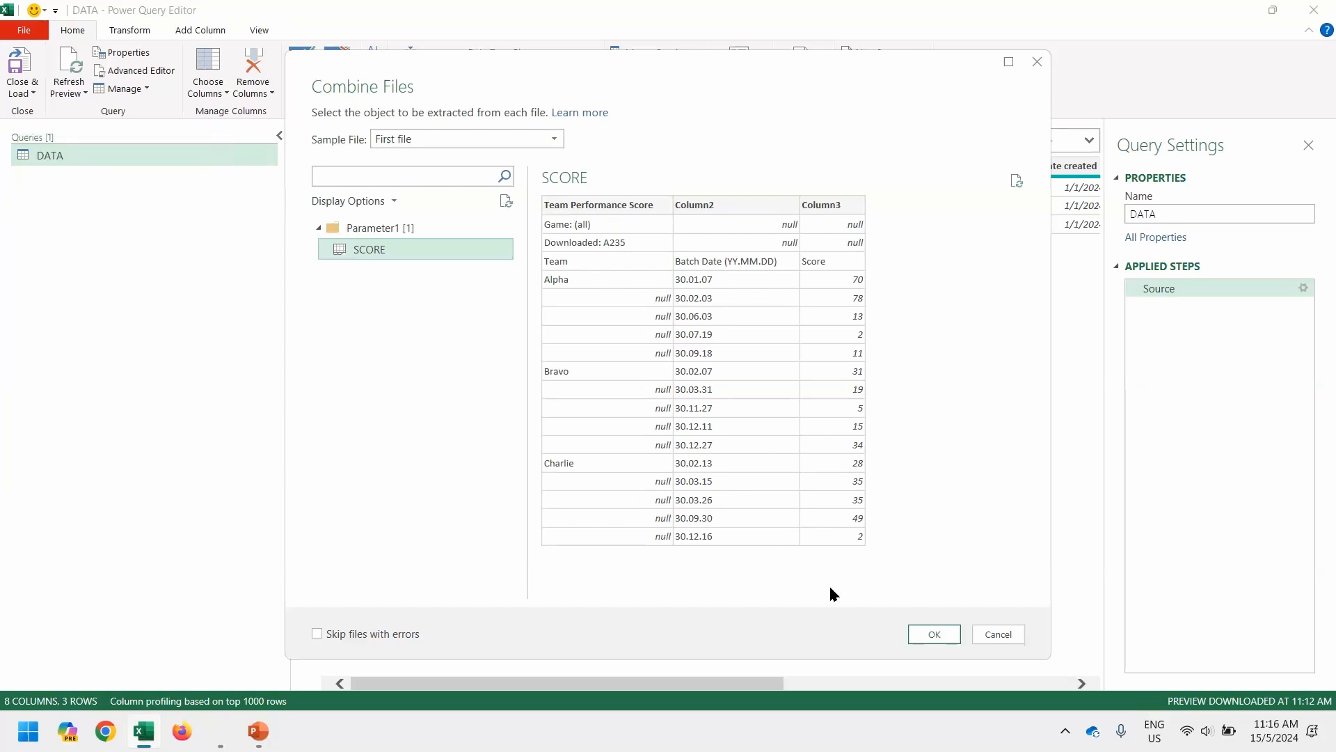
left_click(933, 635)
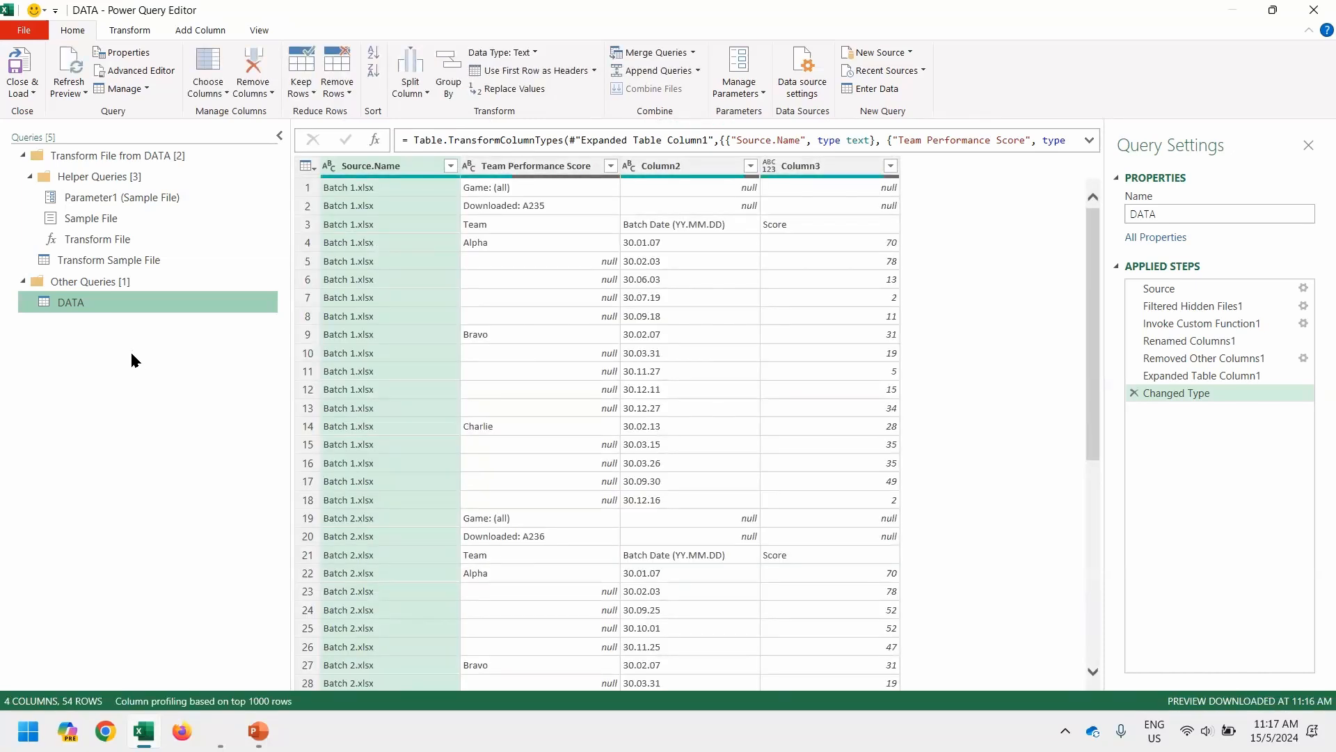
Step: Collapse the Helper Queries group and delete the Promoted Headers step from the Transform Sample File query
left_click(31, 180)
left_click(31, 180)
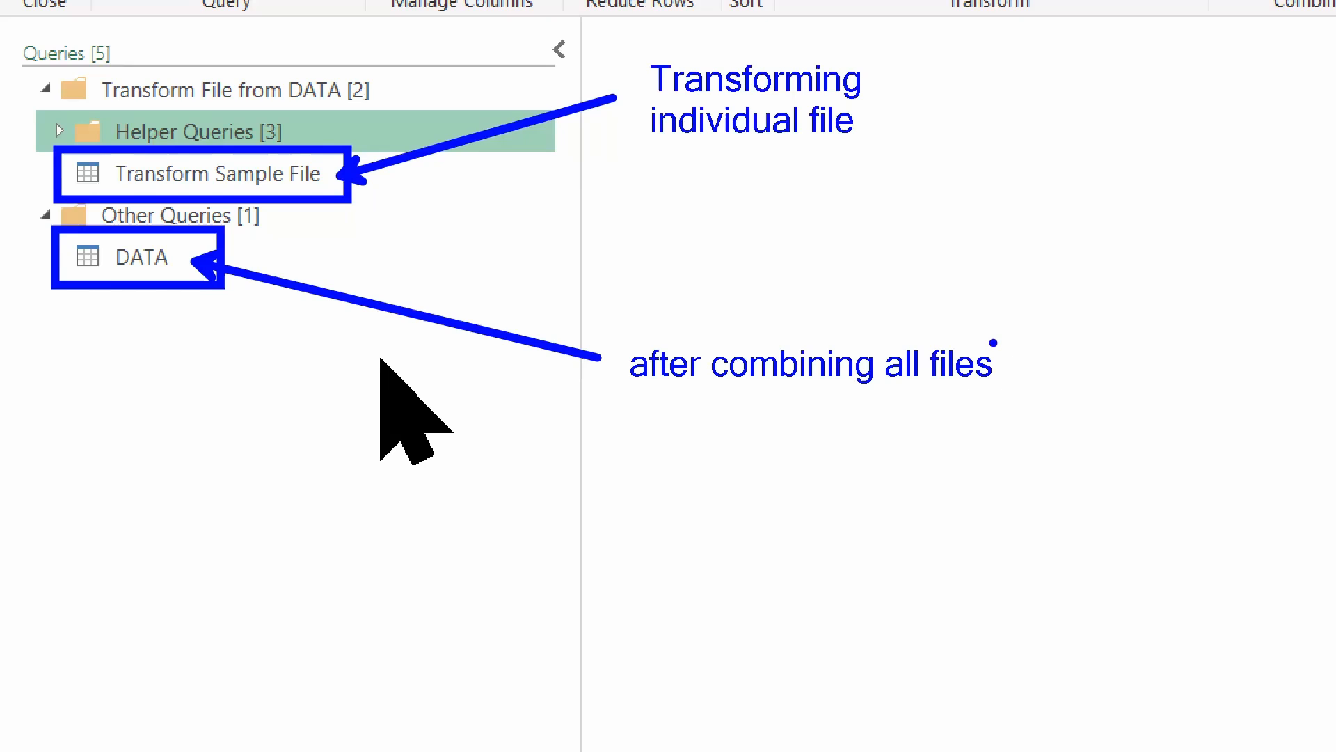
left_click(318, 181)
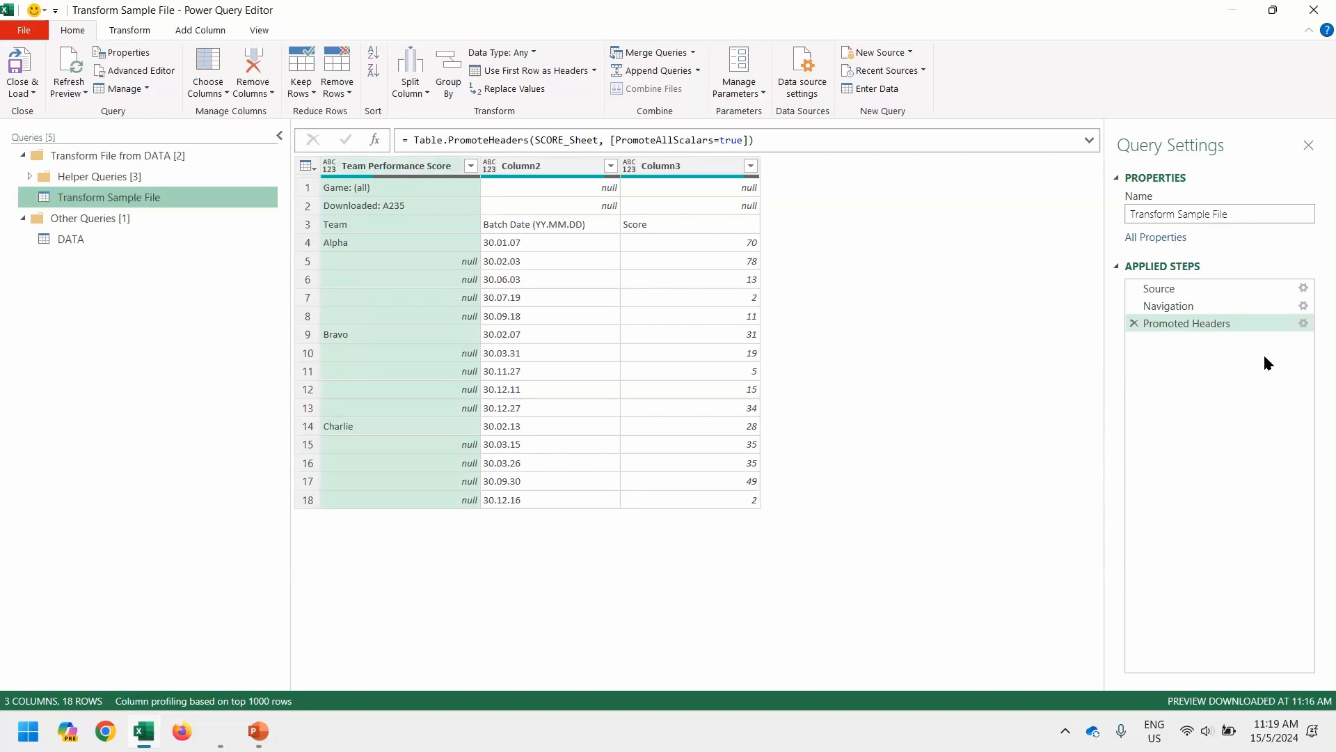
left_click(1134, 323)
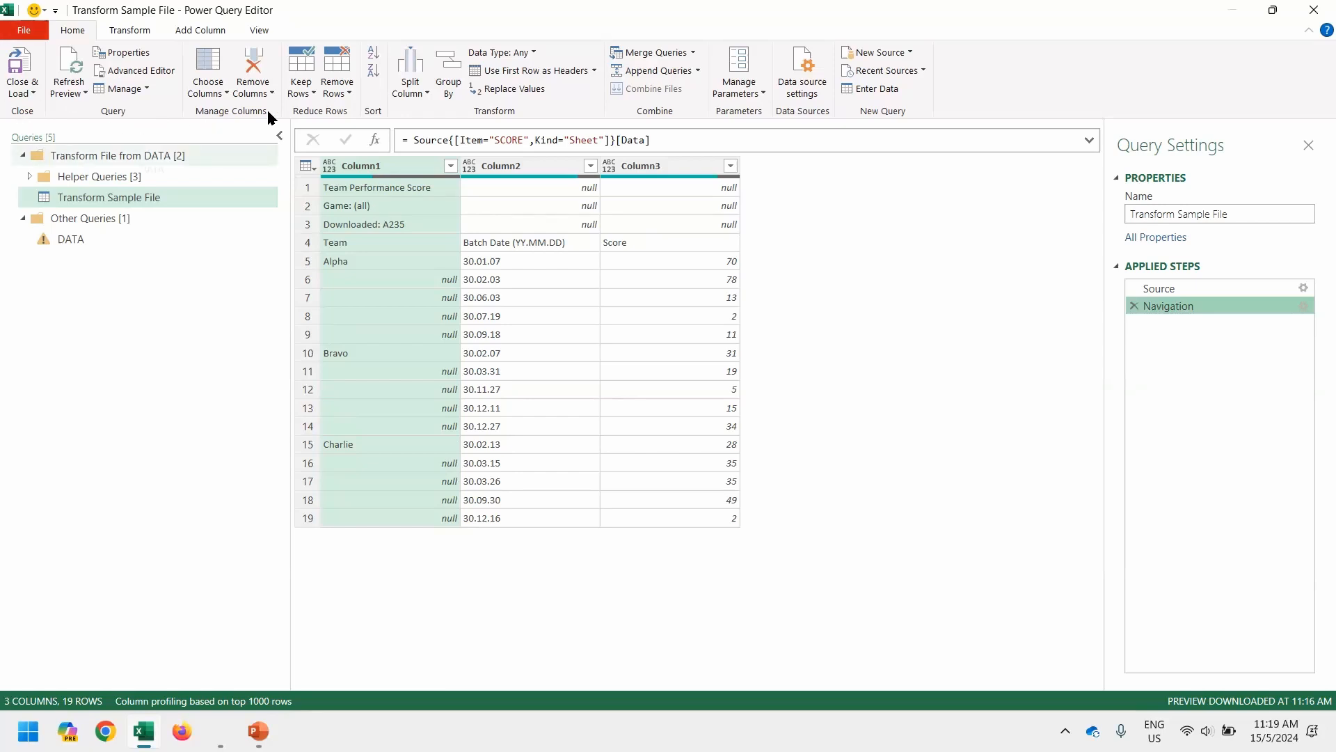
Step: Remove the top 3 rows from the Transform Sample File query
left_click(331, 94)
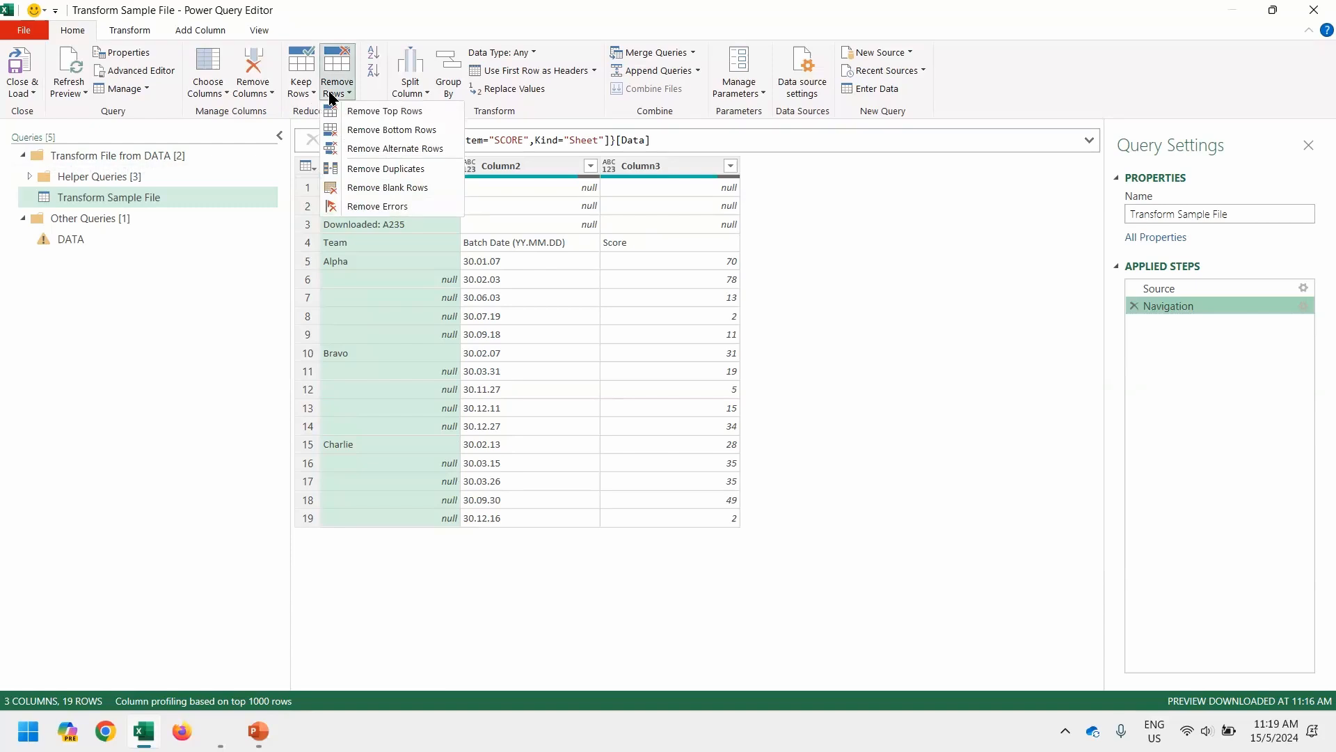
left_click(374, 113)
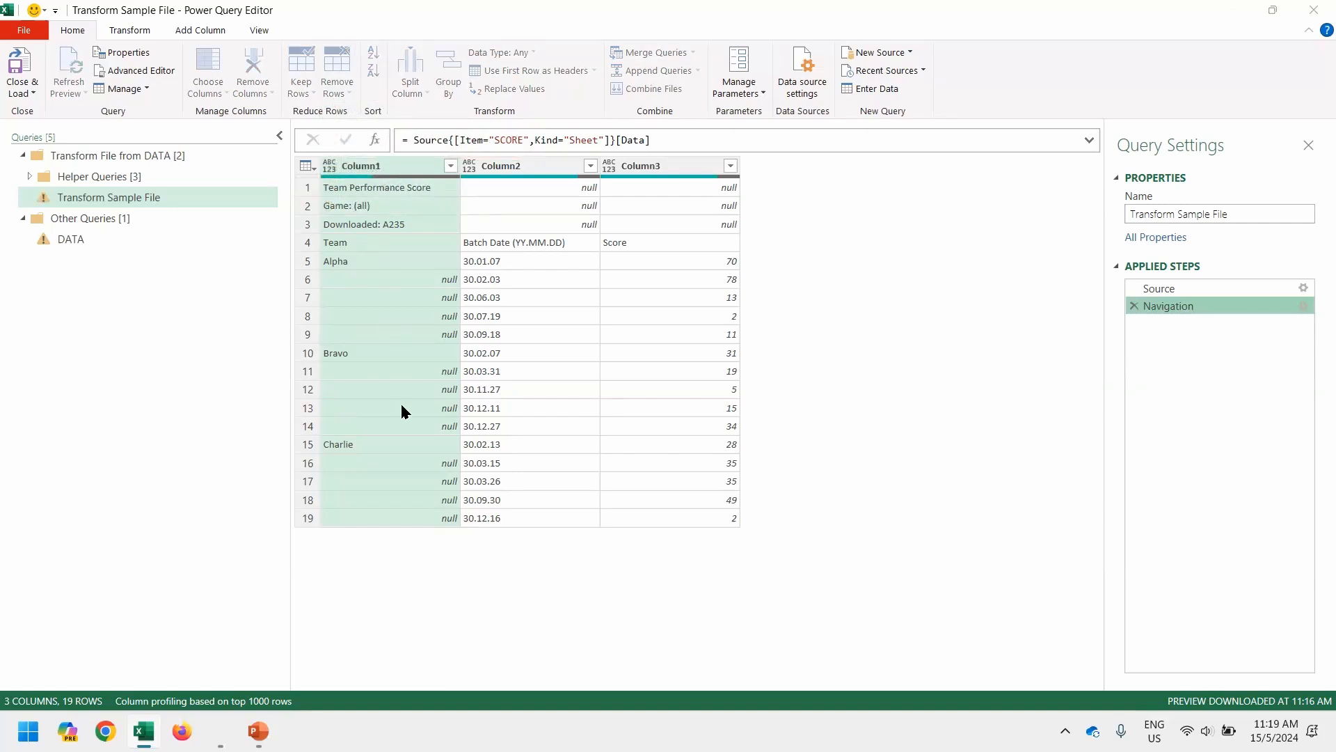
type("2+1")
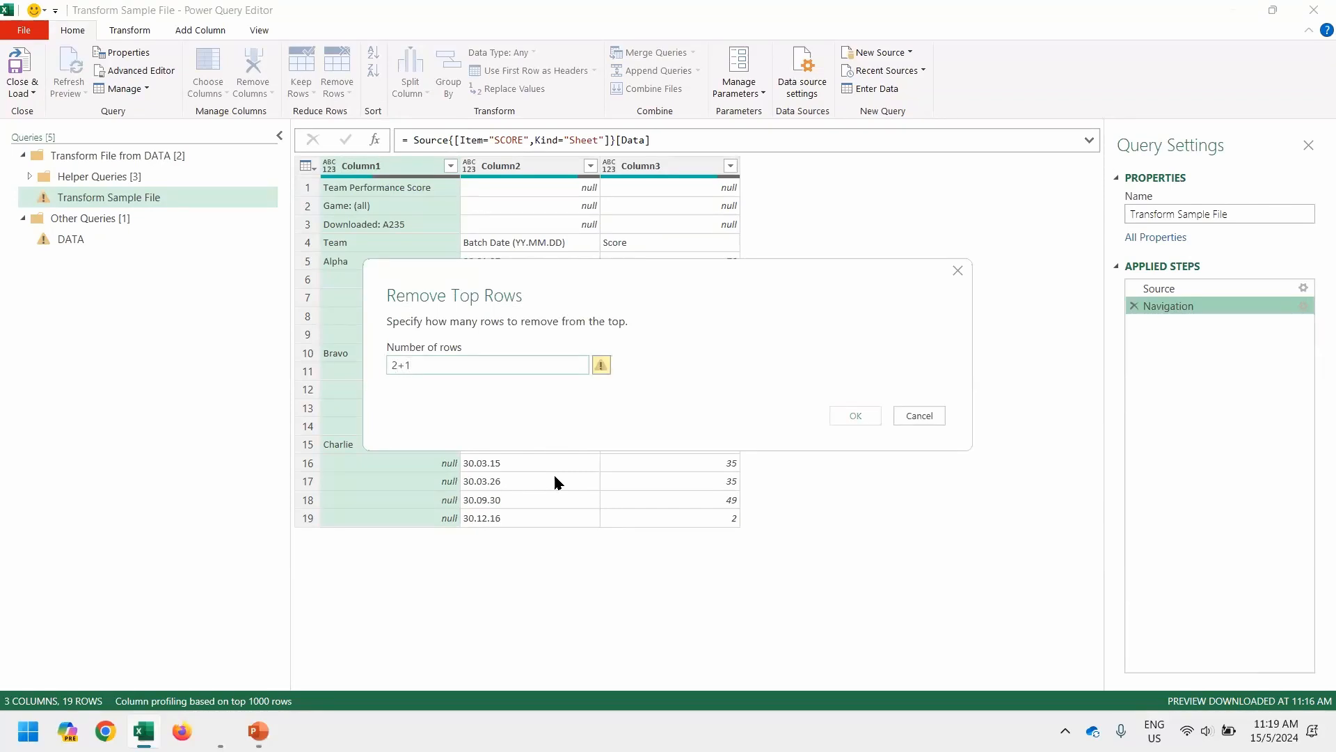
key("ctrl+a")
type("3")
key("Return")
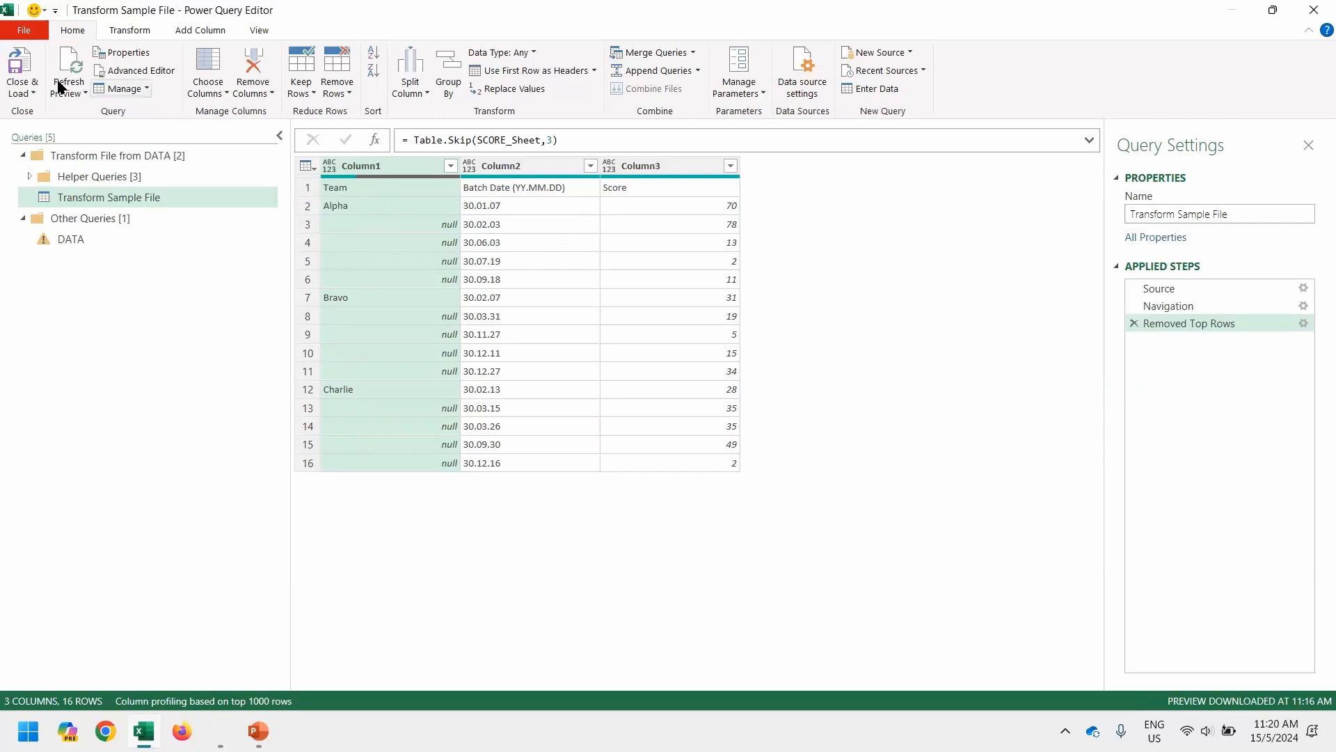
Step: Promote the first row to headers in Transform Sample File and delete the automatic Changed Type step
left_click(309, 166)
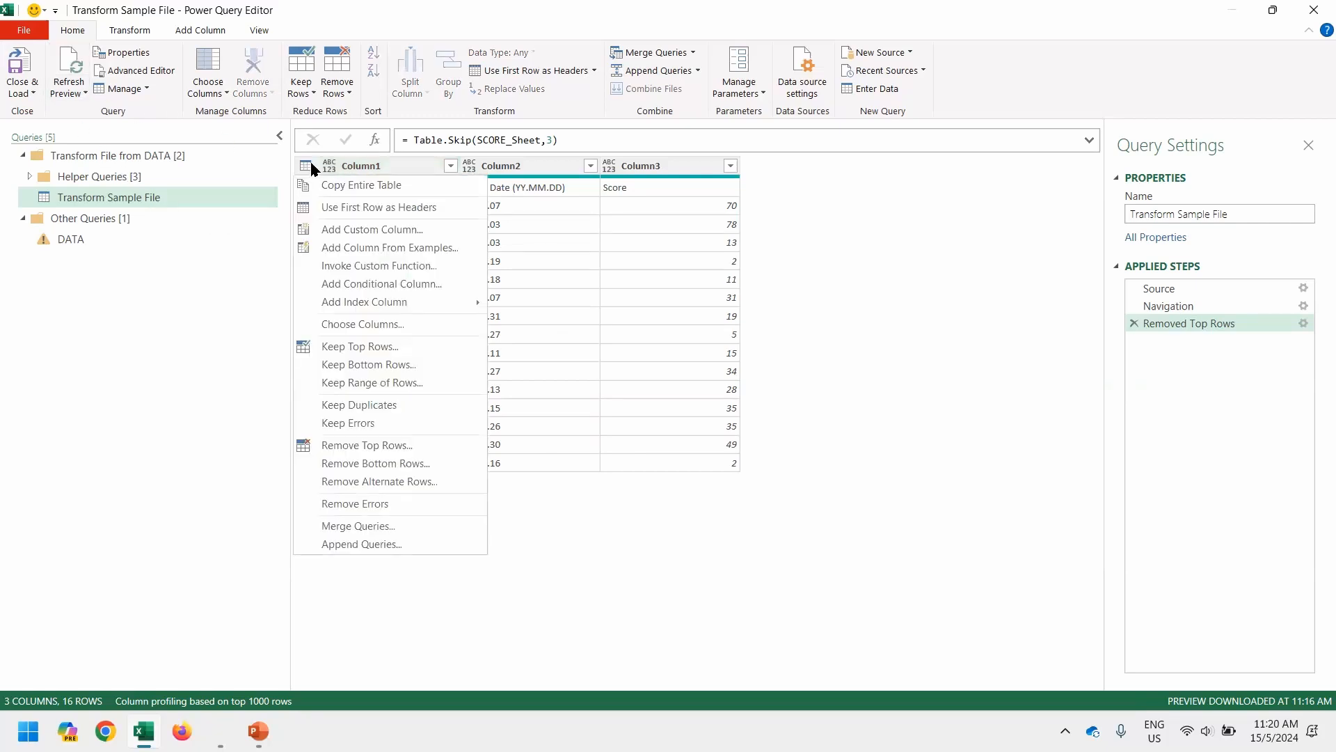
left_click(323, 208)
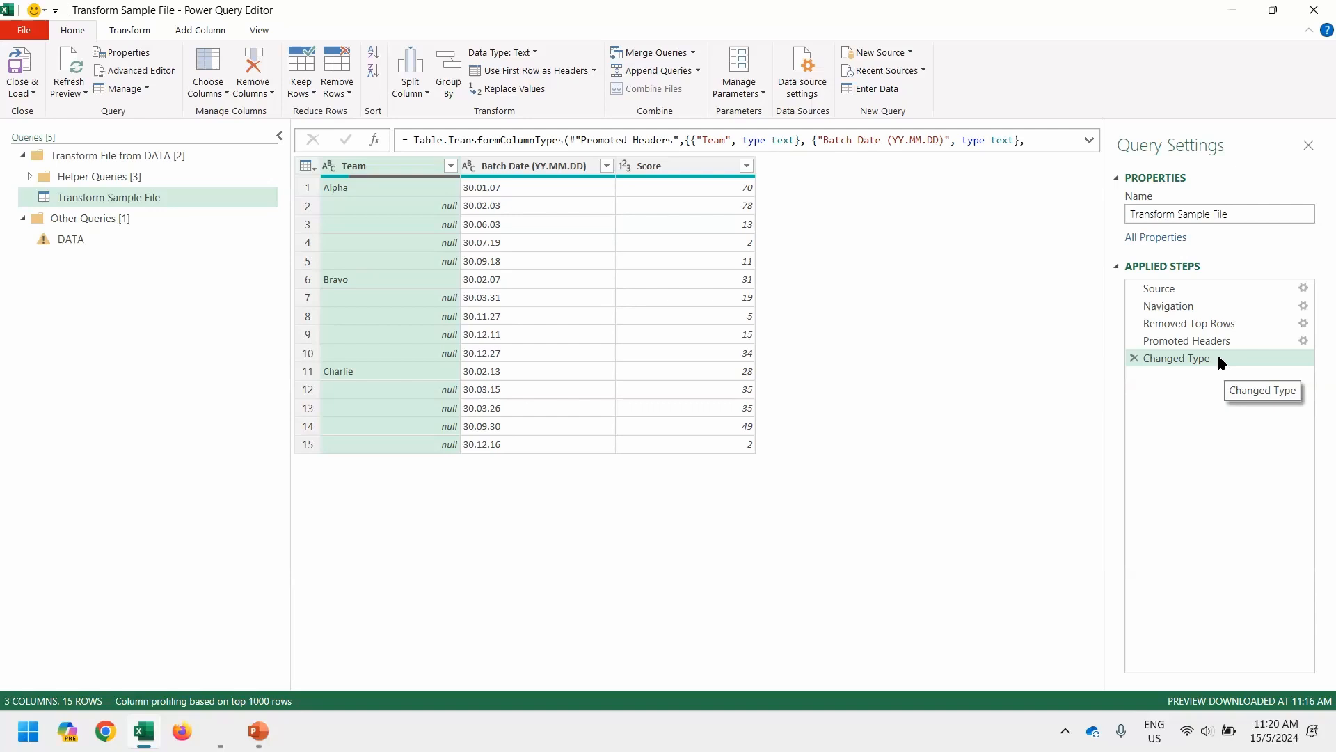
left_click(1134, 358)
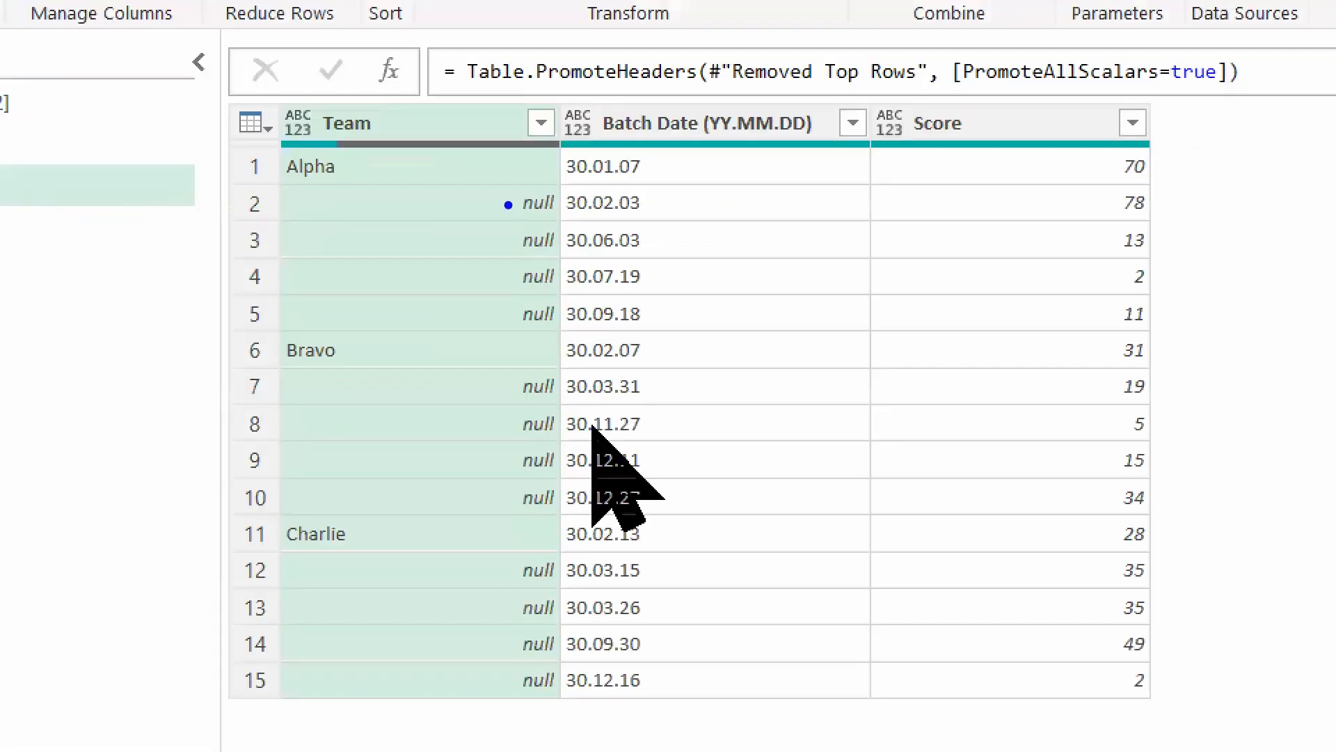
mouse_move(494, 186)
left_mouse_down()
mouse_move(547, 249)
mouse_move(572, 330)
left_mouse_up()
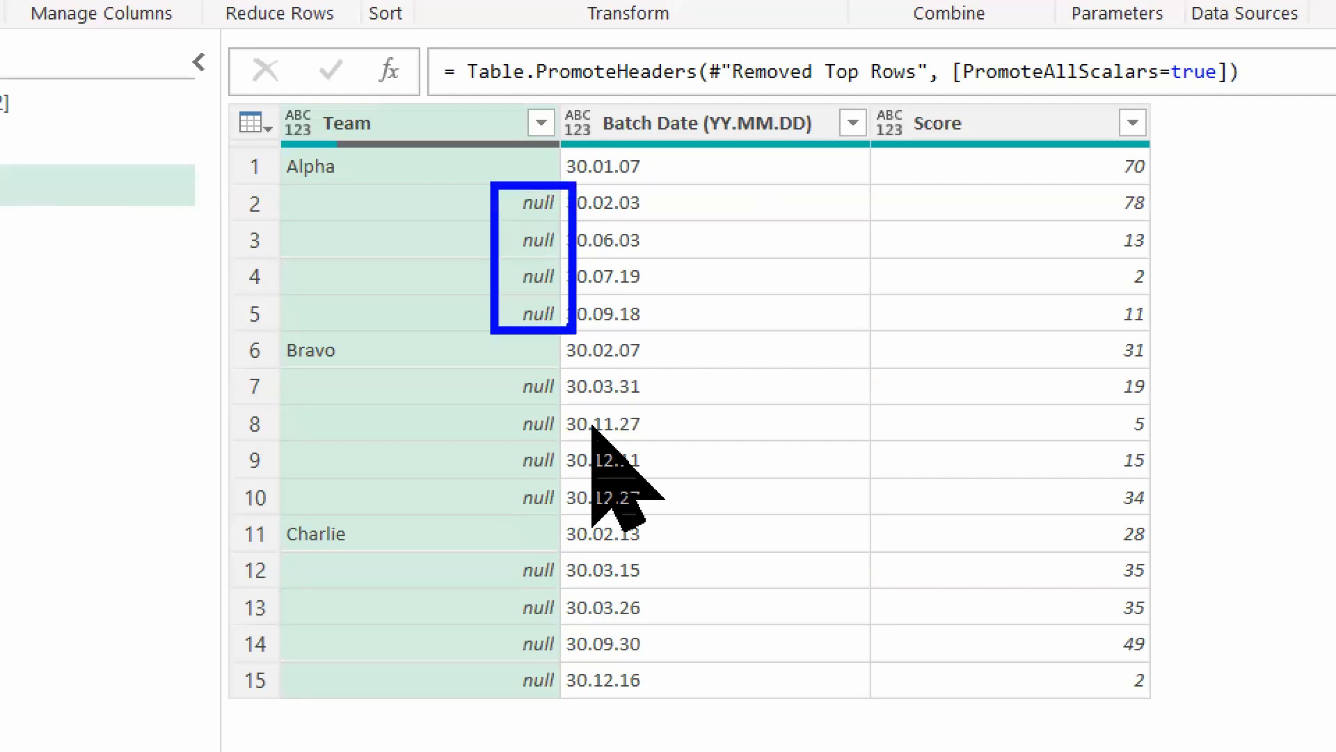
left_click_drag(421, 165, 497, 213)
left_click_drag(424, 339, 503, 302)
key("ctrl+z")
key("ctrl+z")
left_click_drag(367, 150, 269, 191)
mouse_move(312, 304)
left_mouse_down()
mouse_move(325, 195)
mouse_move(312, 193)
left_mouse_up()
type("t")
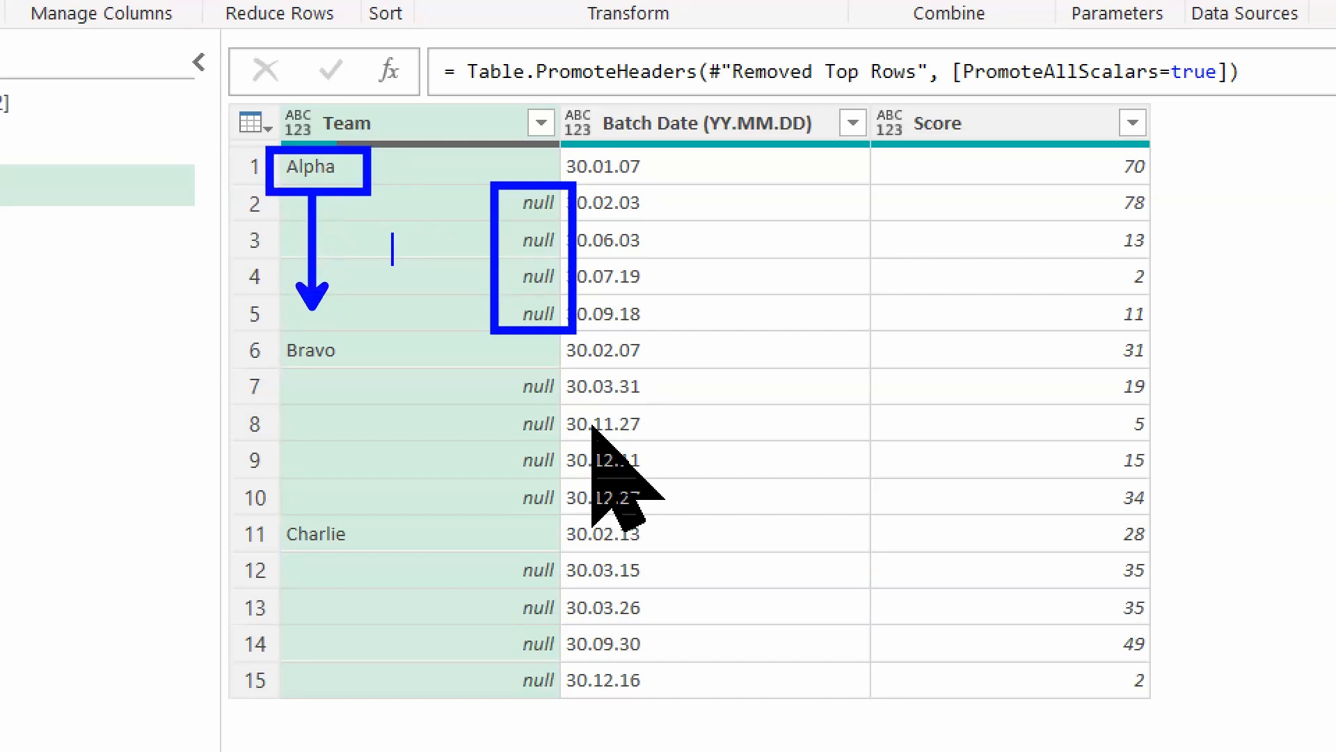
type("Fill")
key("Return")
type("Down")
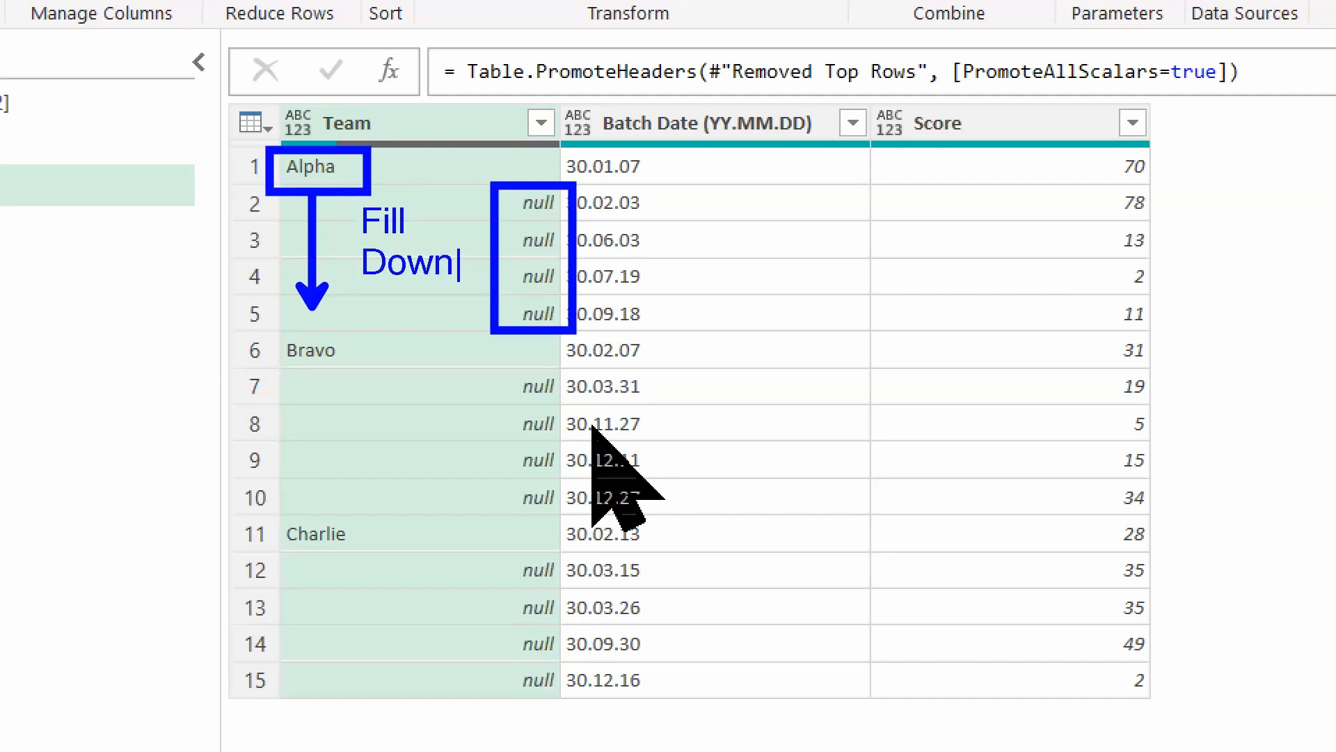
key("Escape")
key("Escape")
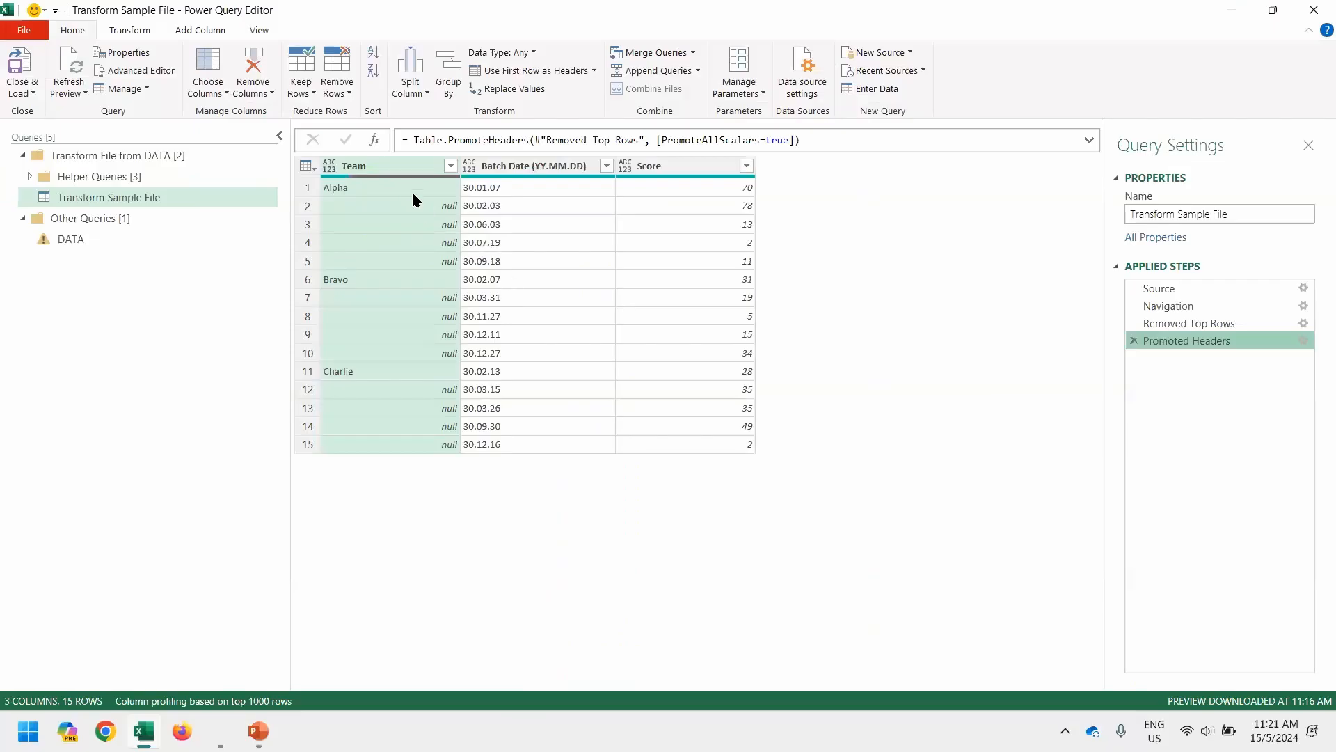
Step: Fill down the Team column of the Transform Sample File query to replace its null cells
right_click(399, 167)
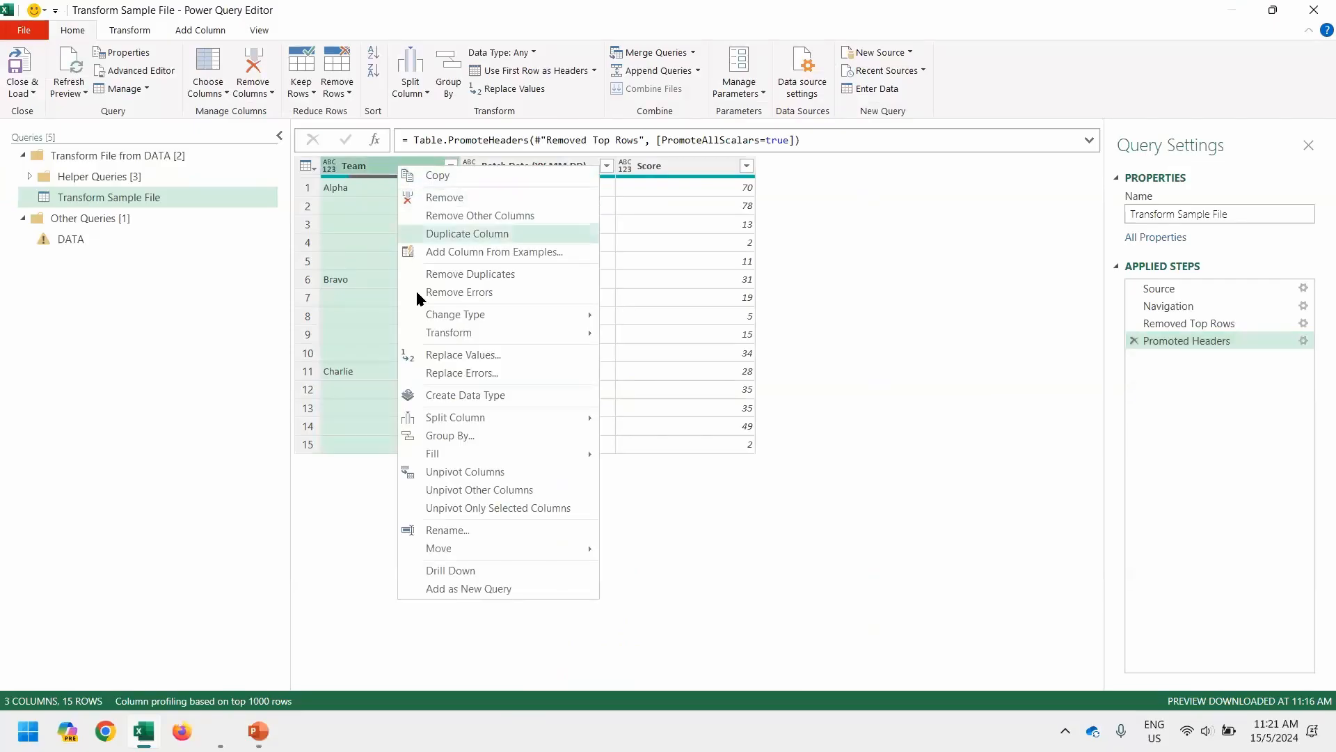
mouse_move(469, 458)
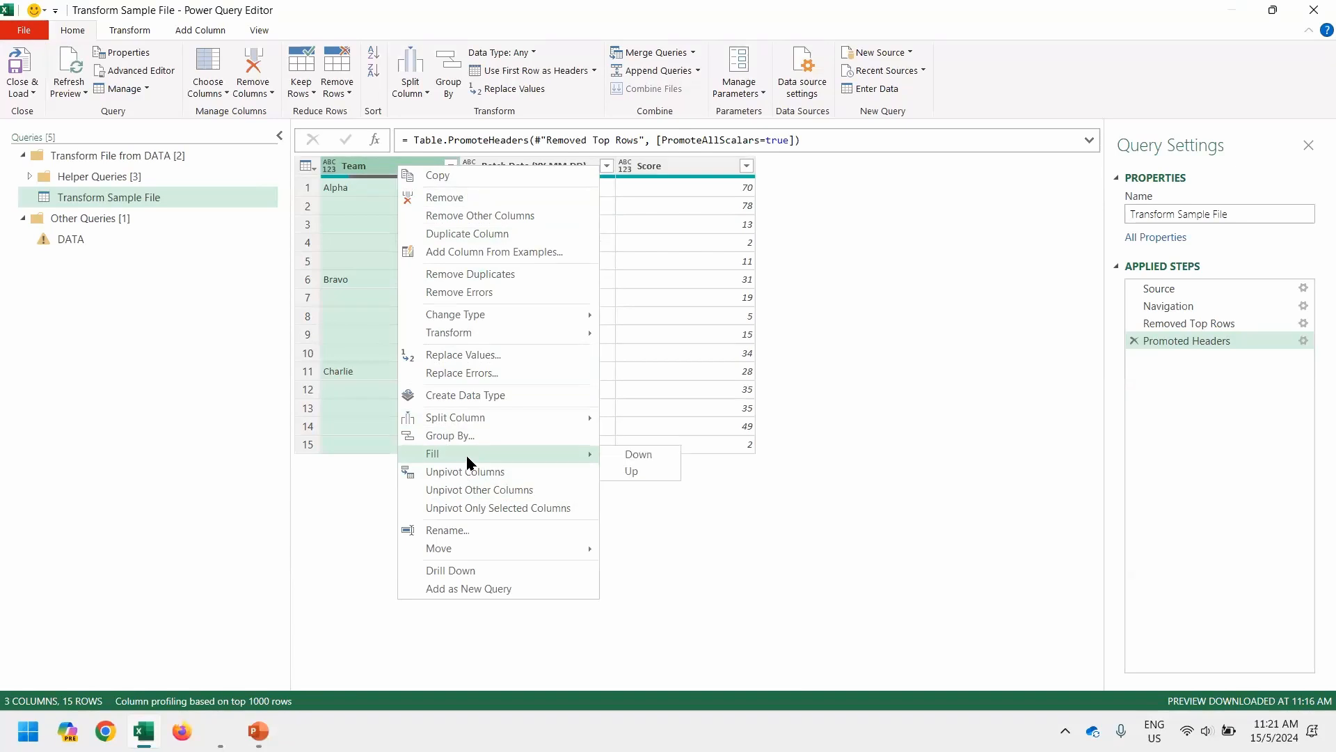
left_click(648, 456)
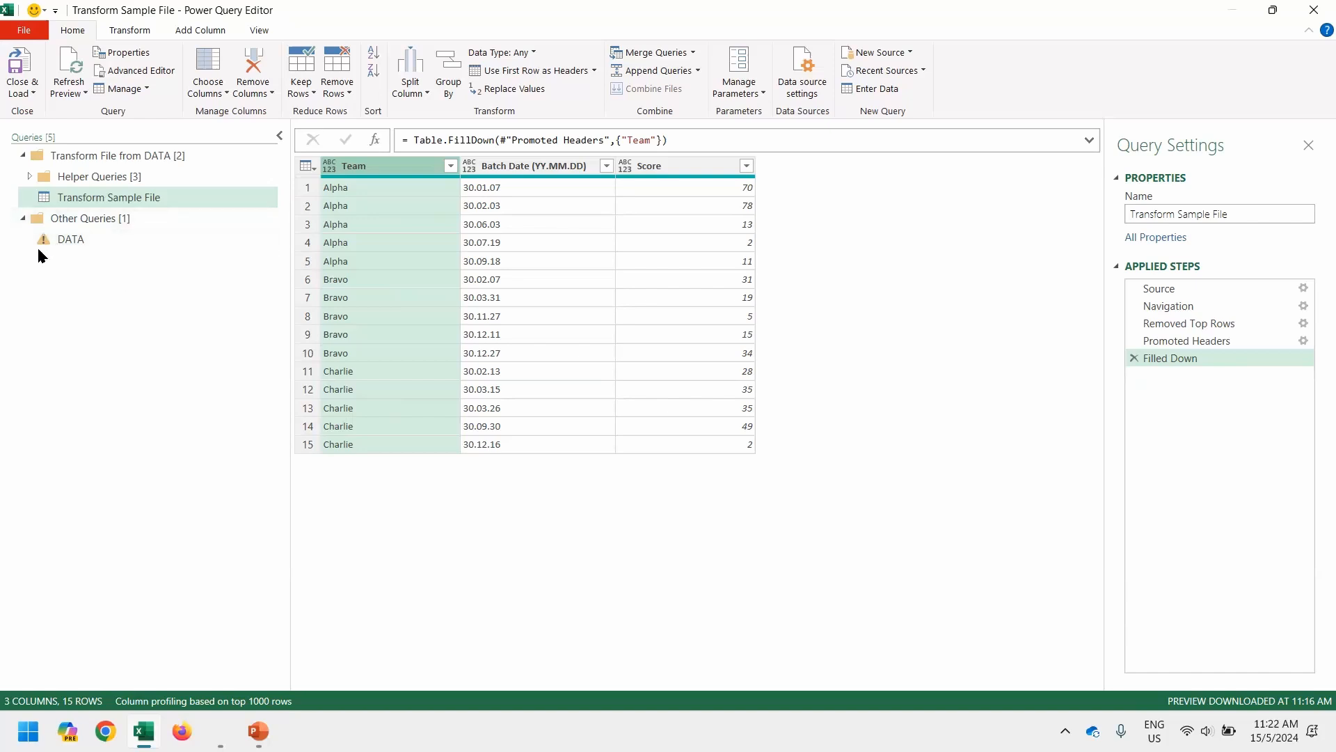
Step: Open the DATA query and delete its Changed Type step
left_click(78, 239)
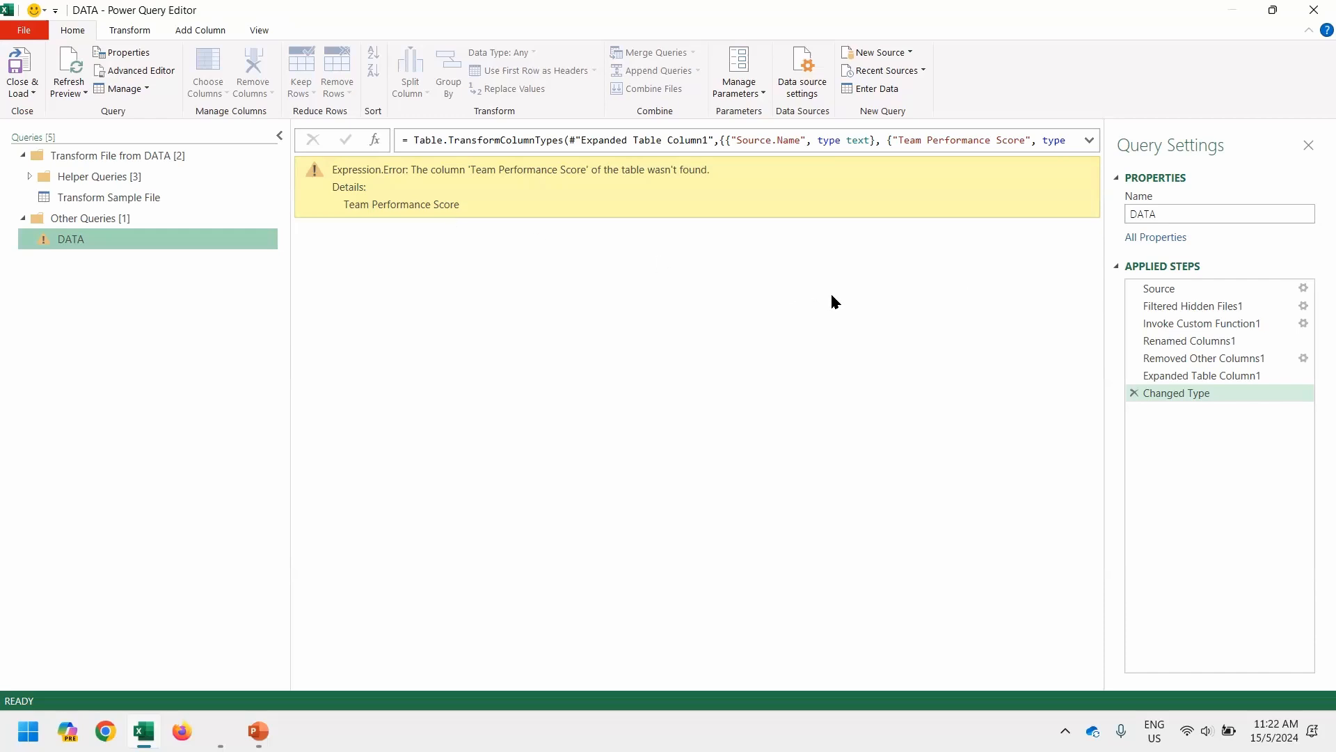
left_click(1134, 393)
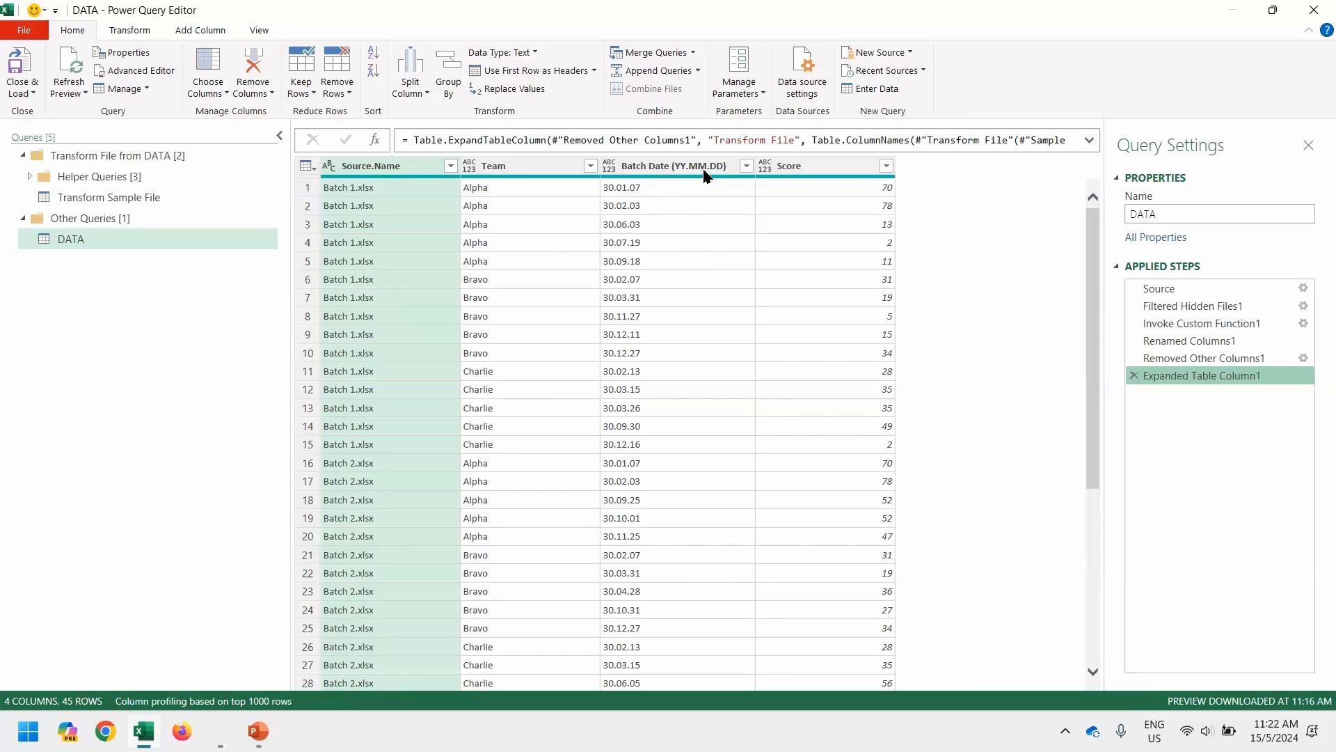
Step: Start a locale-based type change on the Batch Date (YY.MM.DD) column and set the data type to Date
right_click(666, 174)
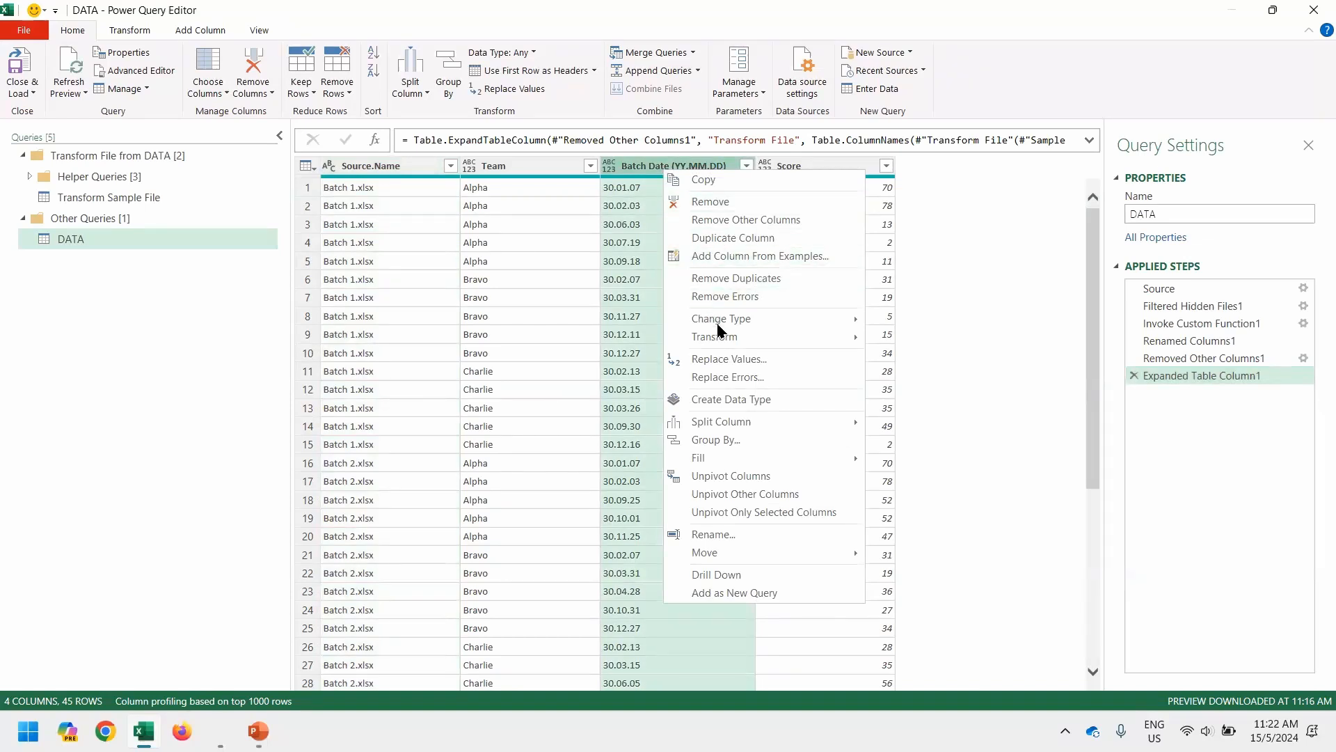
mouse_move(806, 328)
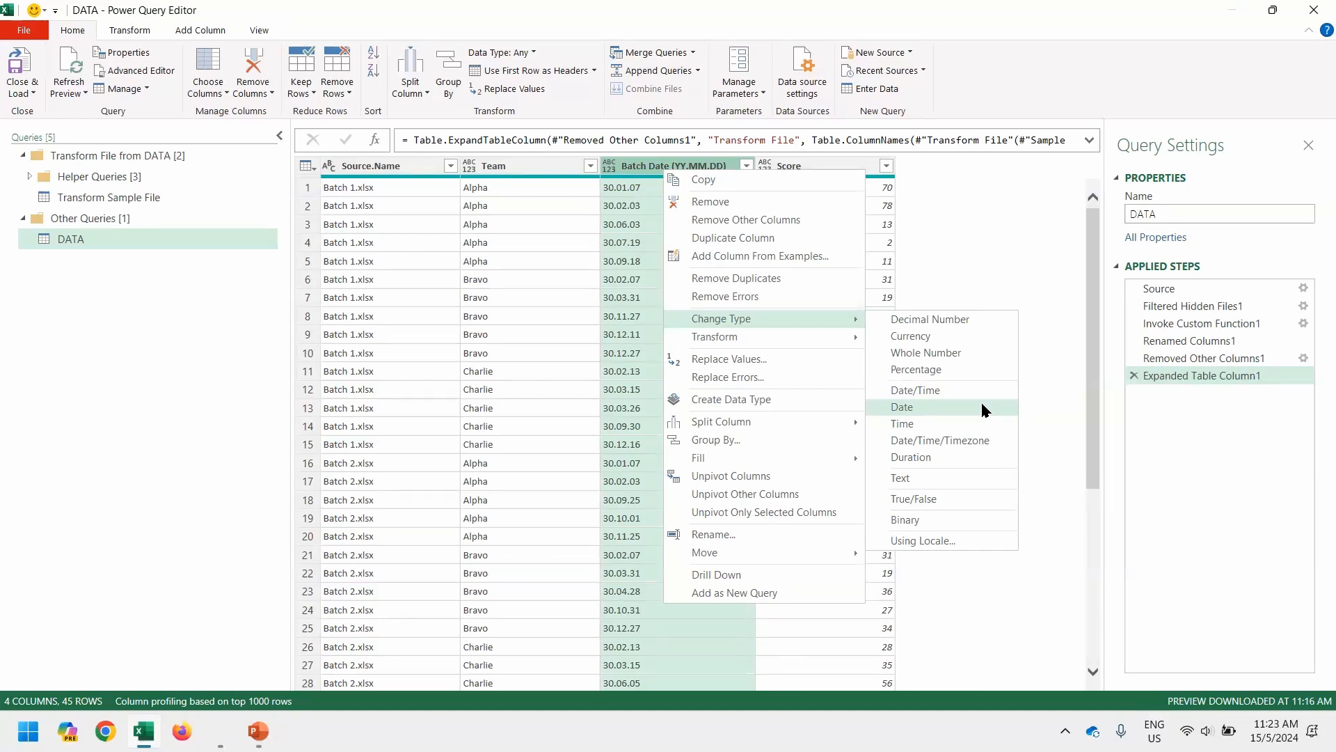
left_click(962, 541)
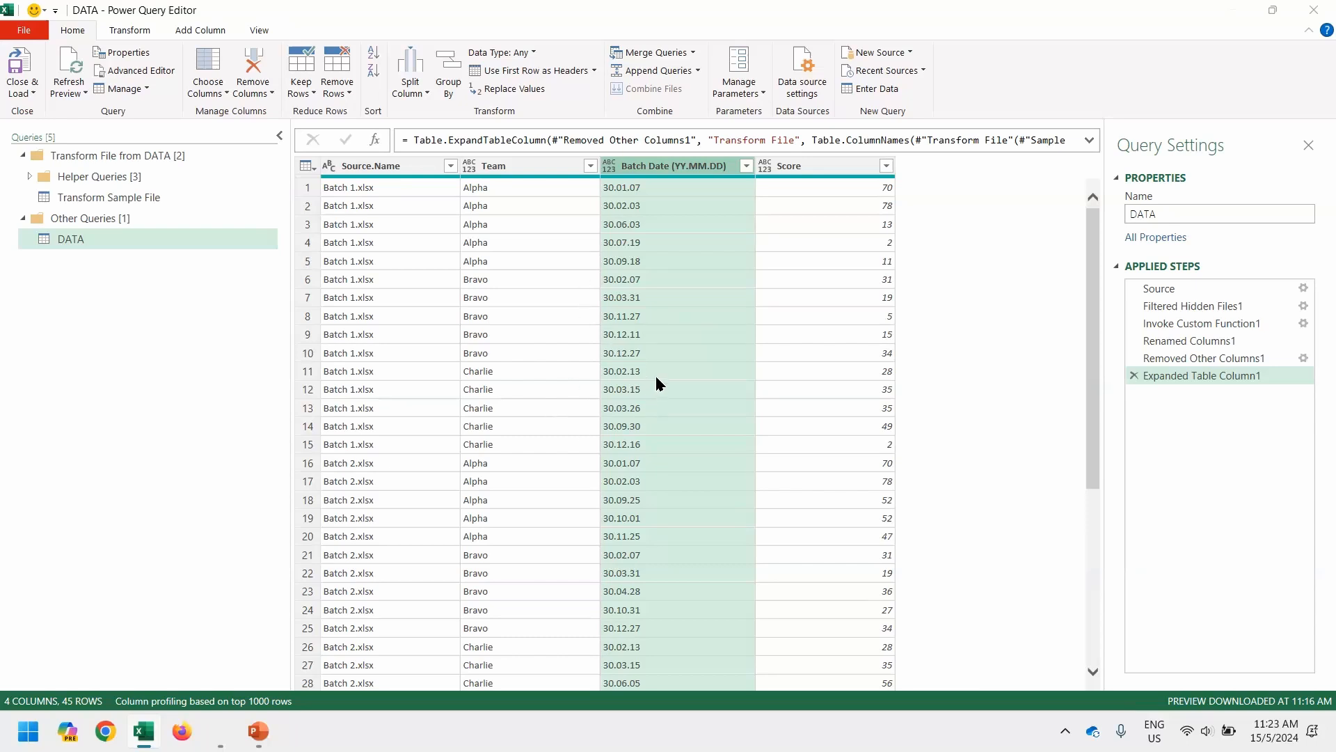
left_click(545, 355)
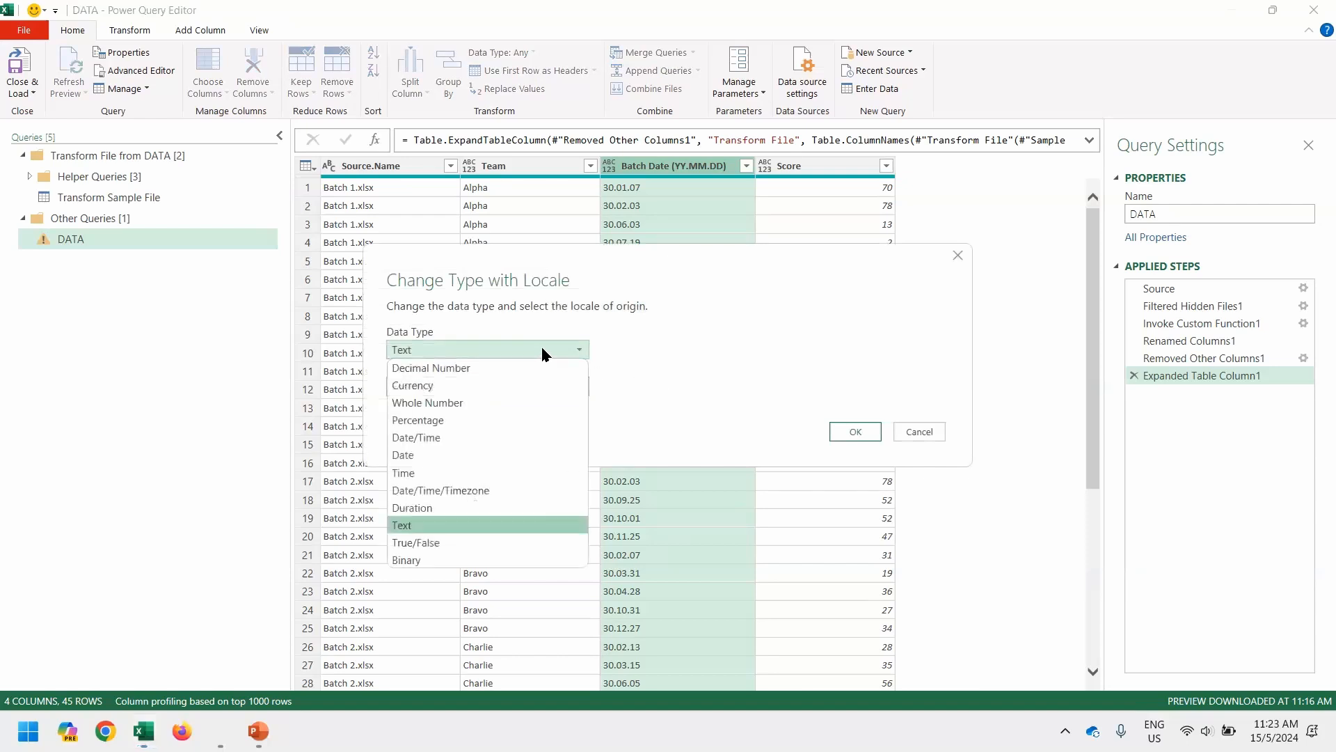
key("d")
key("d")
key("Return")
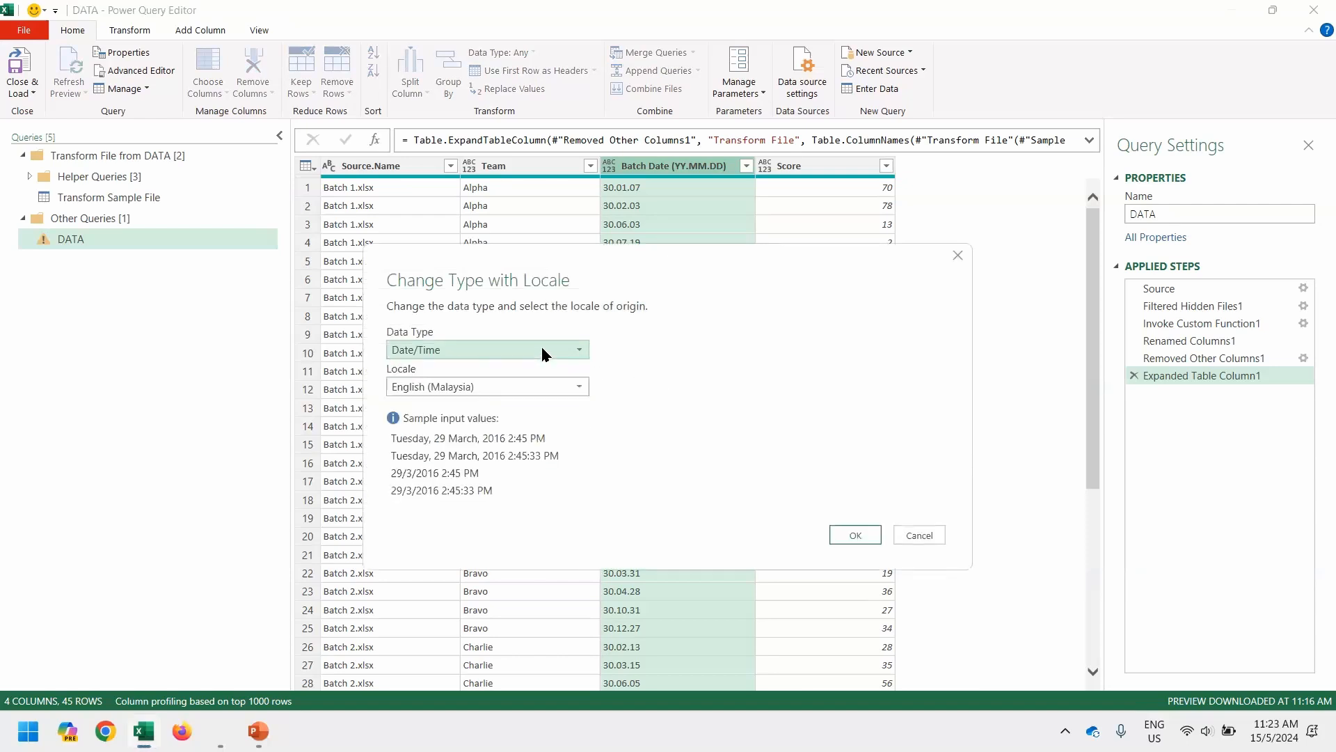
left_click(543, 349)
key("d")
key("Return")
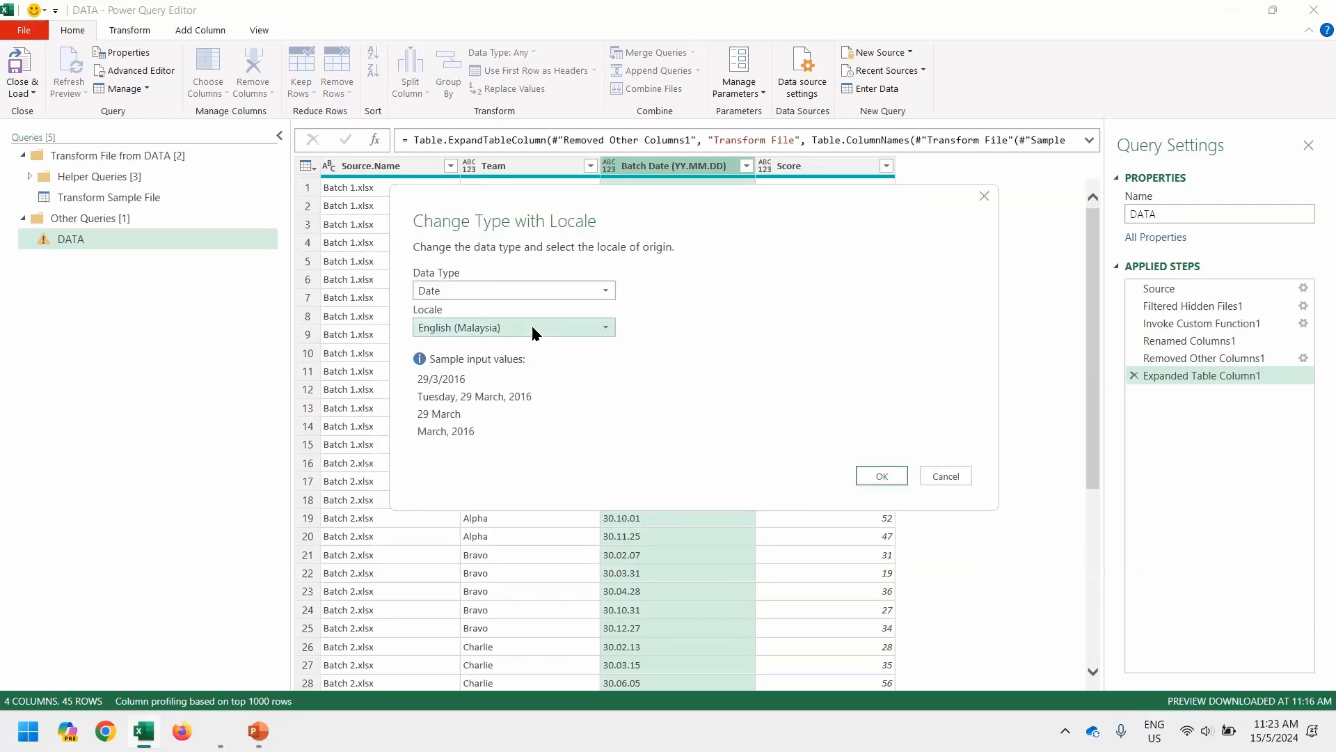
Step: Set the locale to Japanese (Japan) and apply the type change to the batch date column
left_click(535, 327)
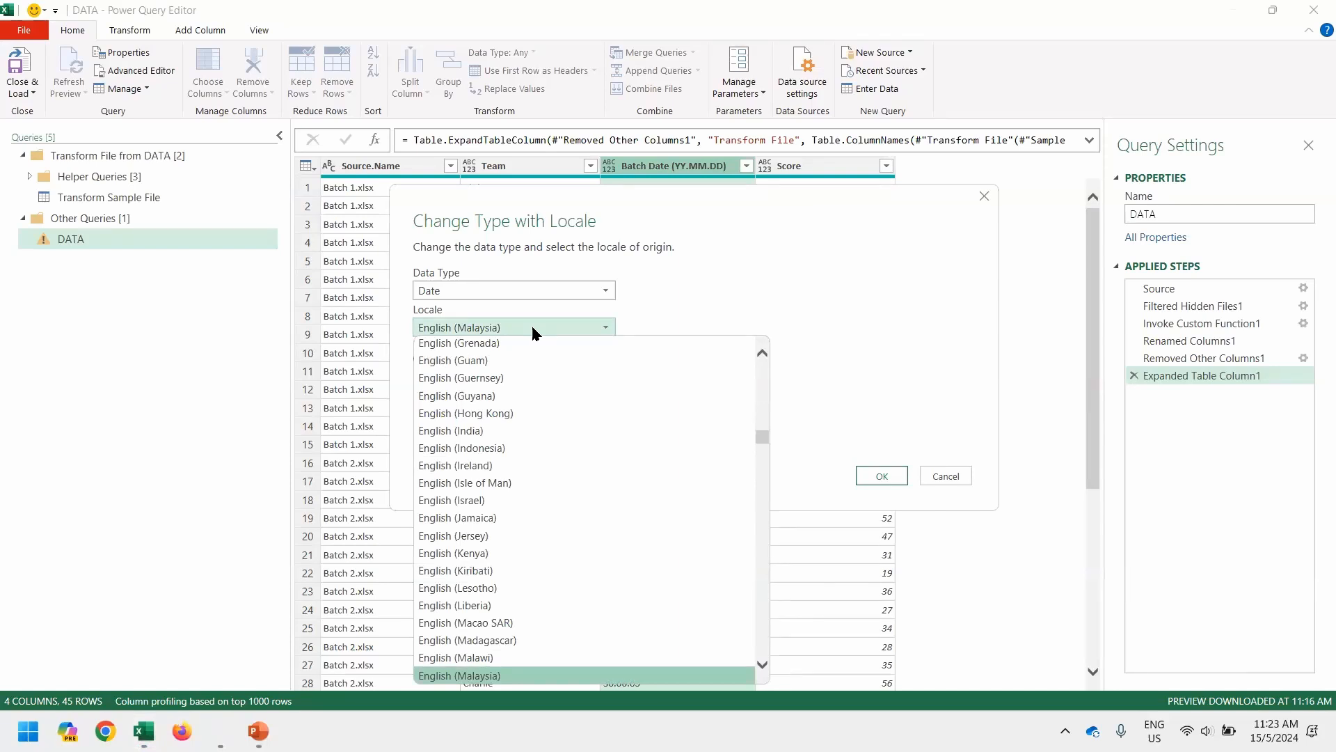
key("j")
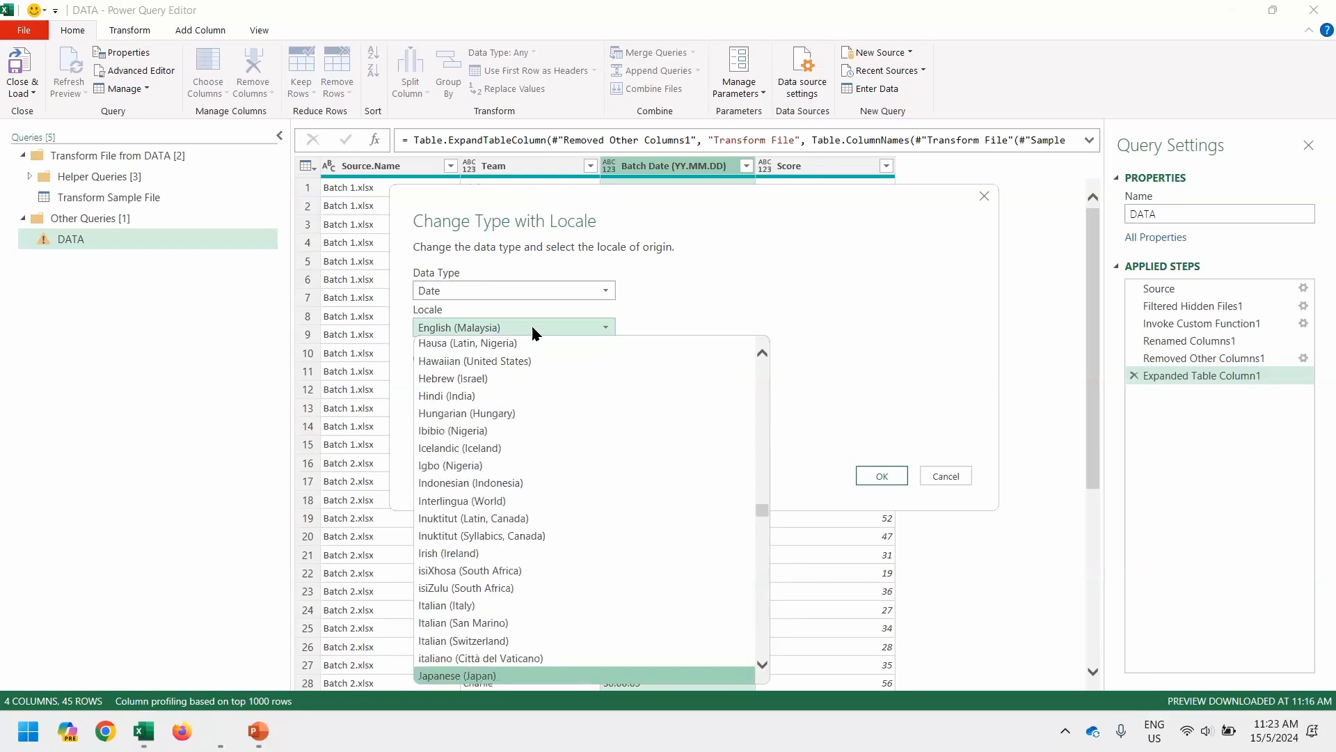
key("Return")
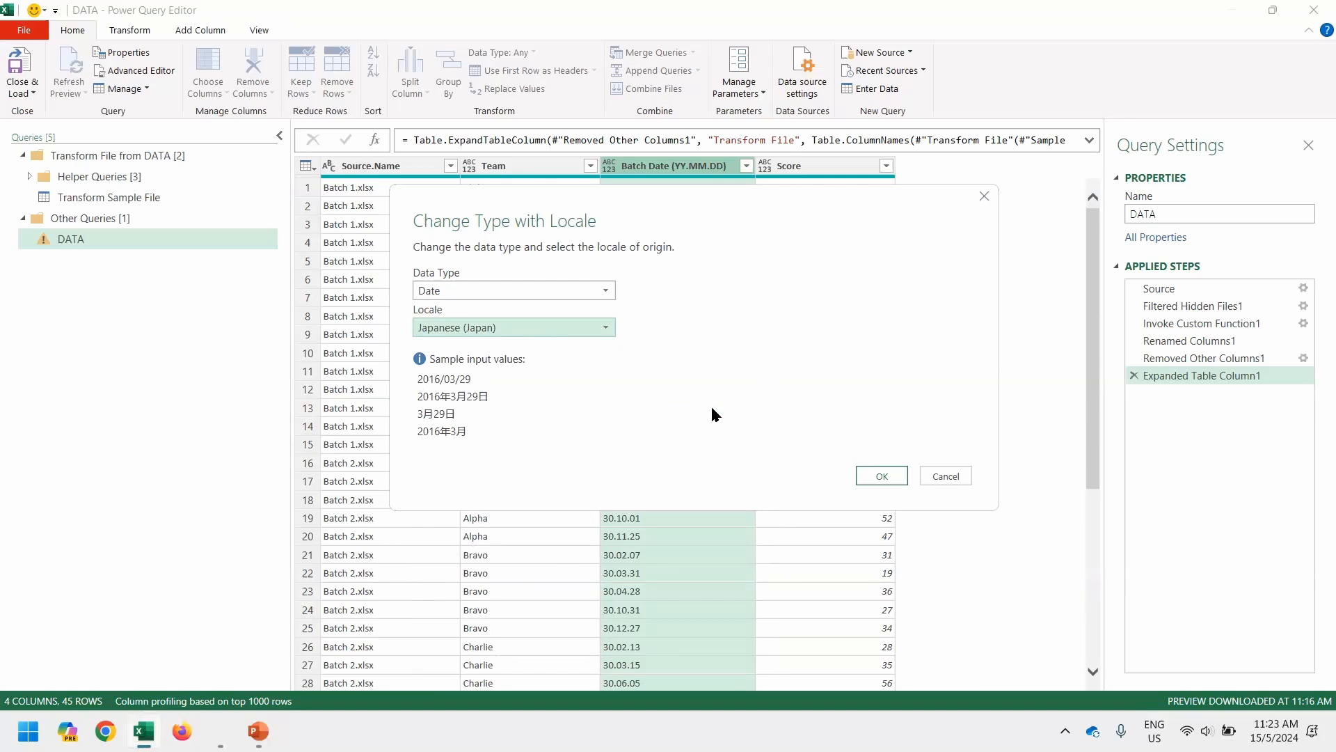
left_click(882, 476)
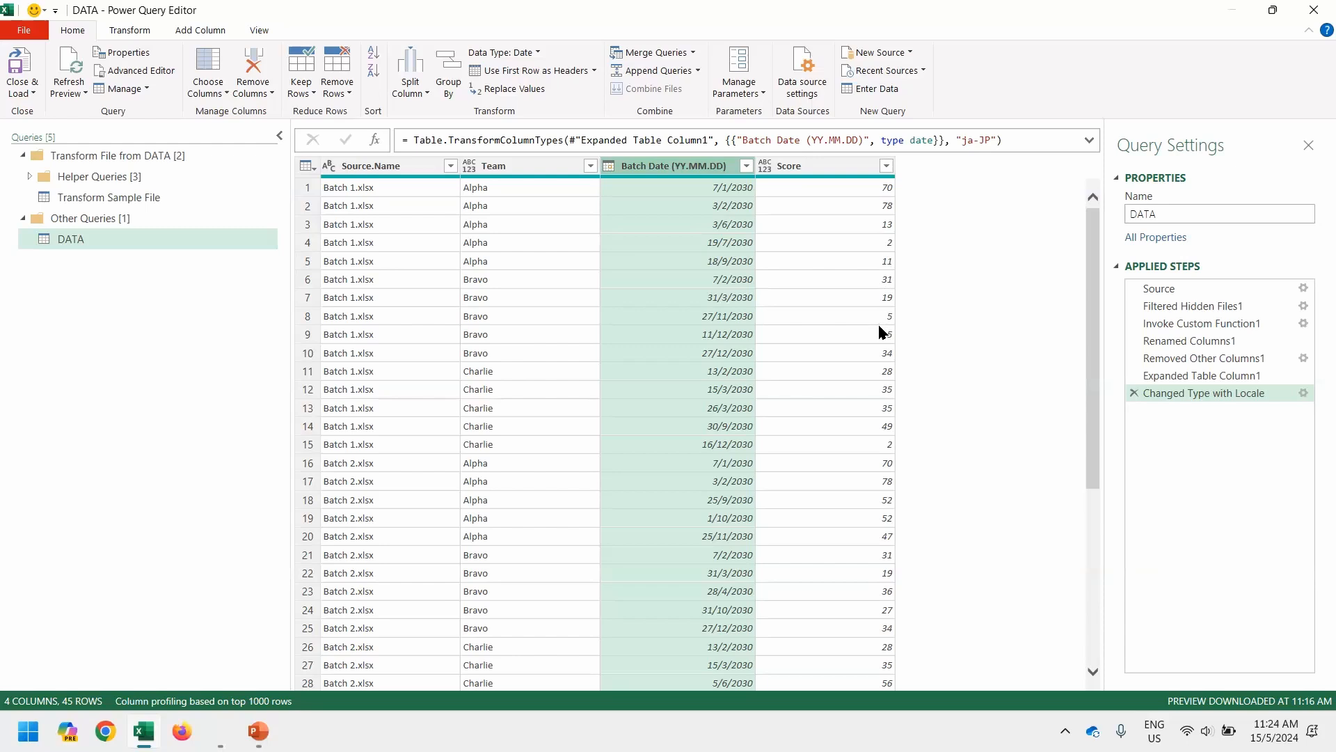
Step: Set the Score column's data type to Whole Number and load the queries into the workbook
left_click(764, 167)
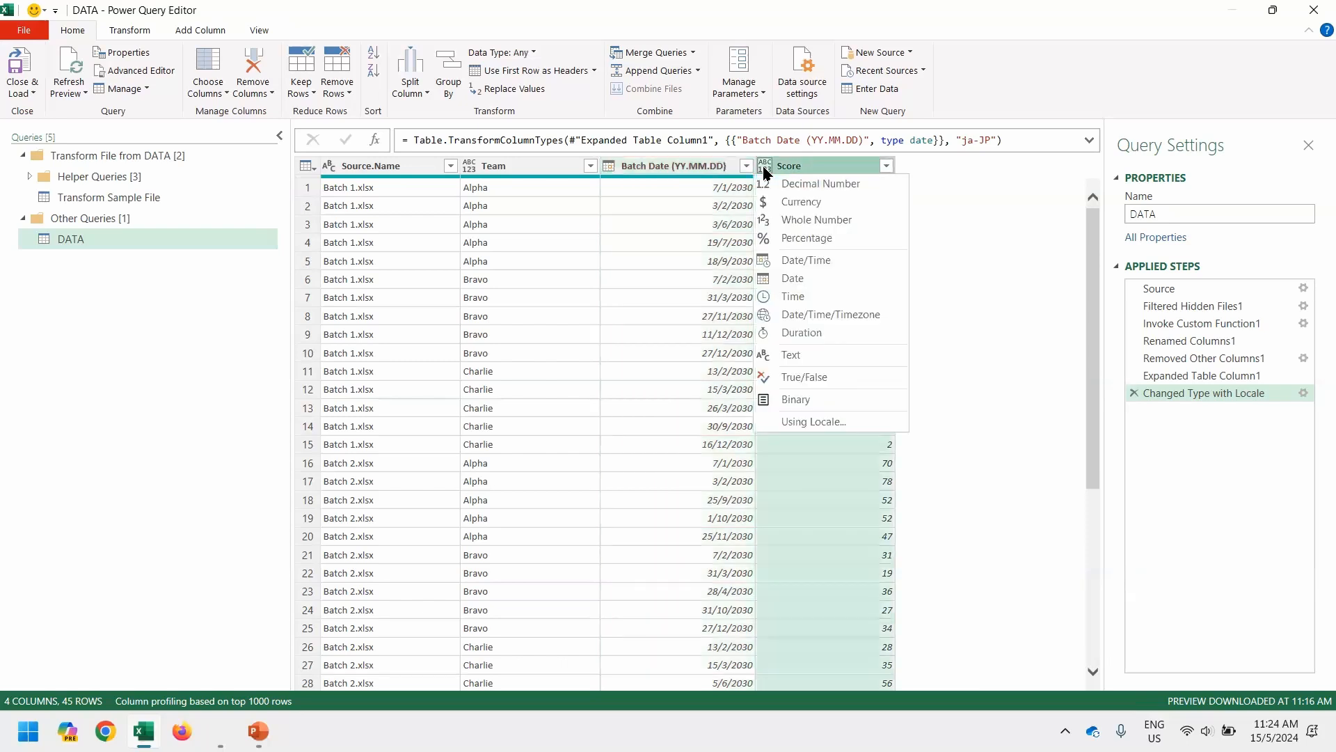
left_click(786, 215)
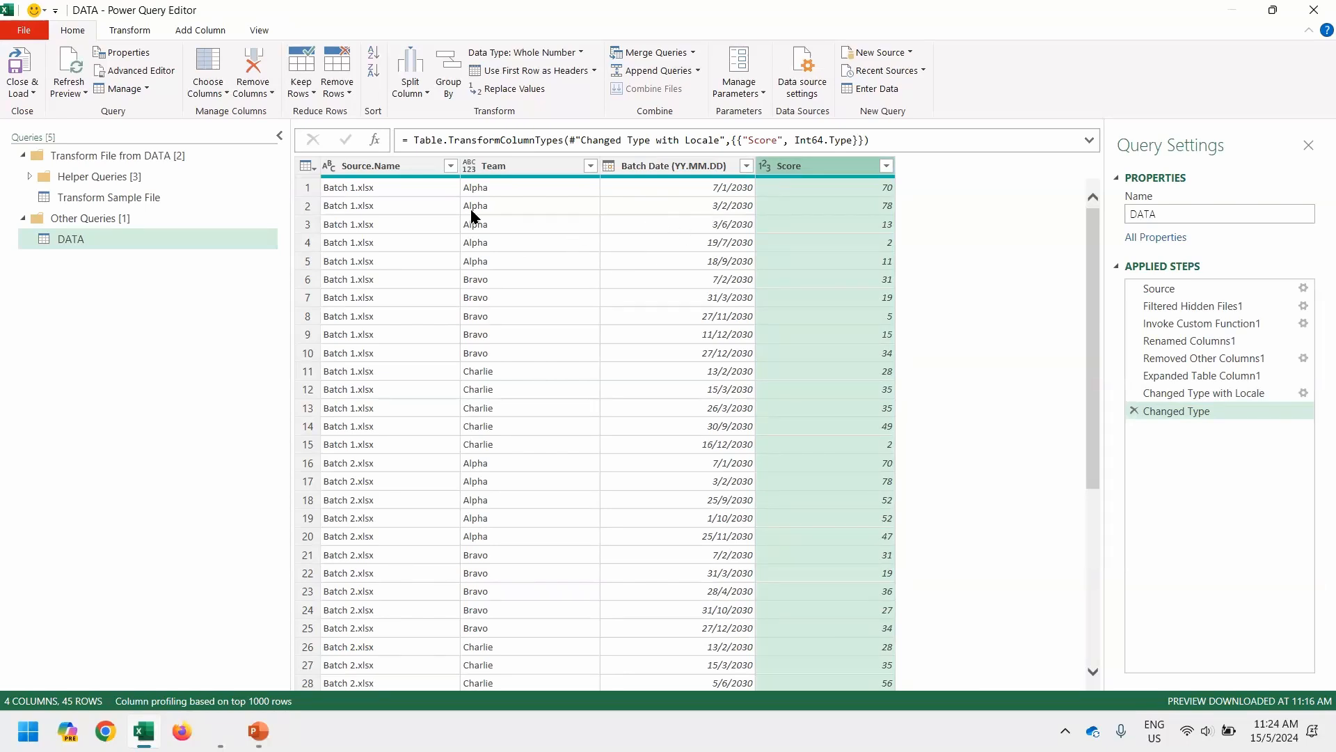
left_click(18, 69)
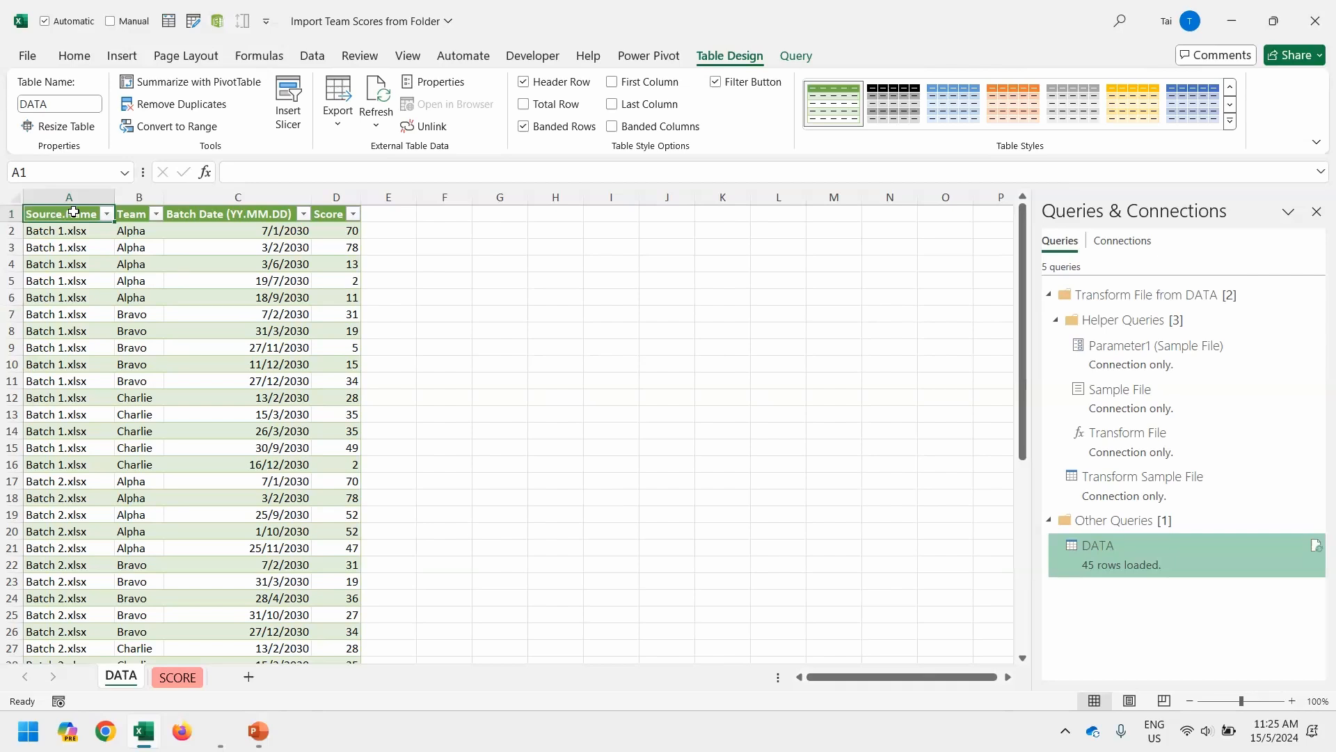
Step: Check which source files are listed in the Source.Name filter of the loaded DATA table
left_click(106, 213)
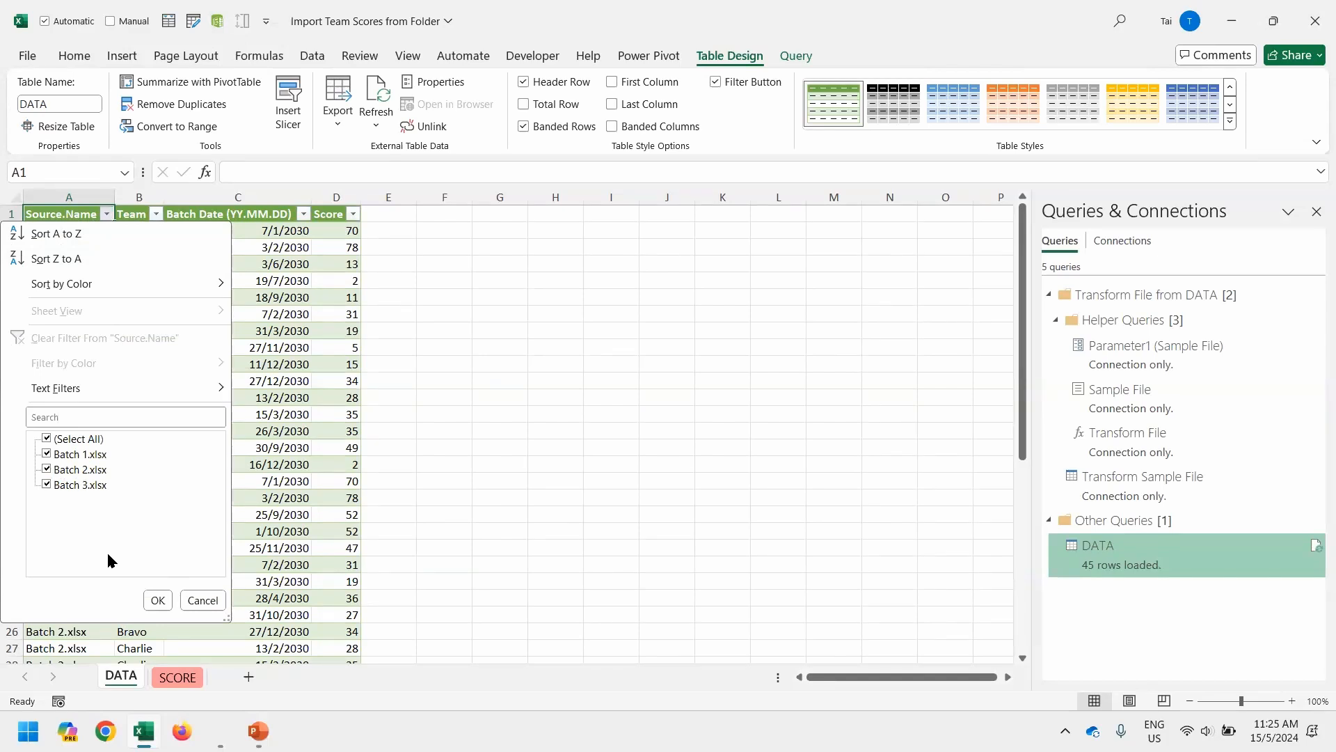
left_click(265, 415)
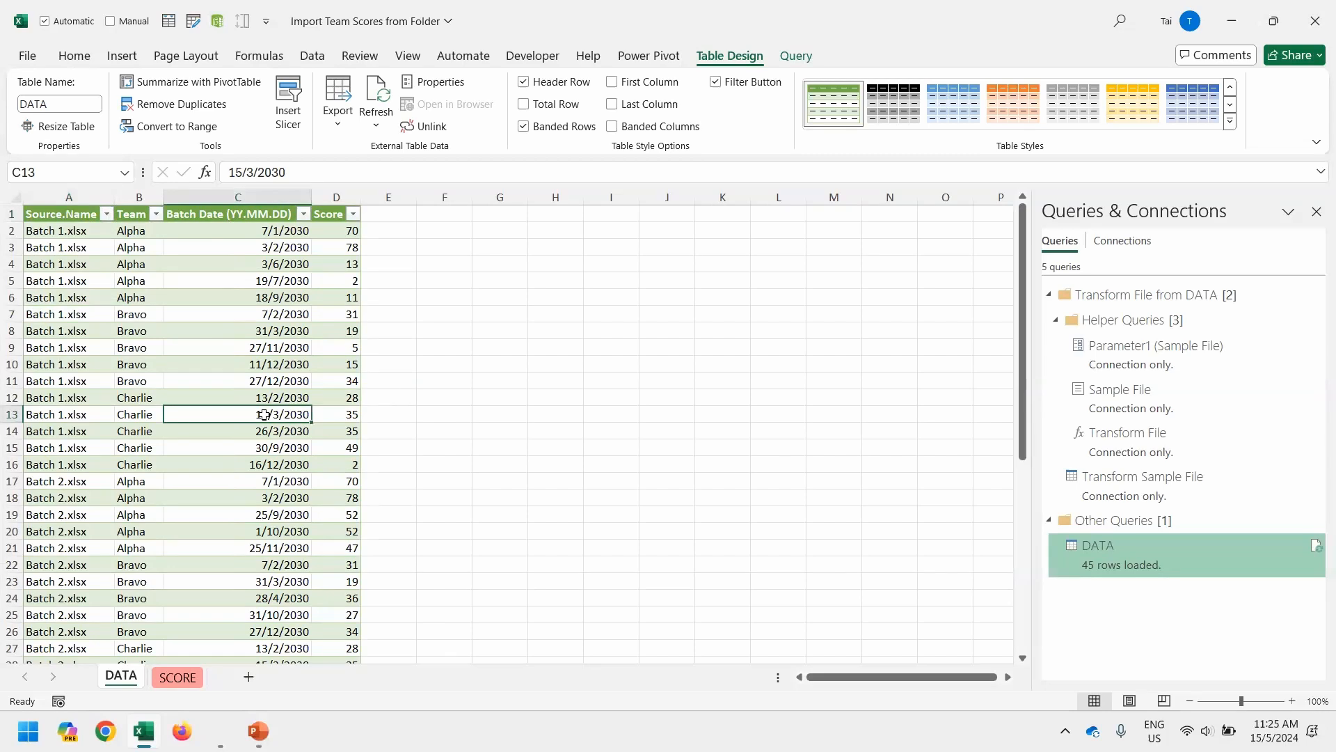
Step: Switch to File Explorer and move the Batch 4 workbook from the NEW DATA folder into the DATA folder
key("alt+Tab")
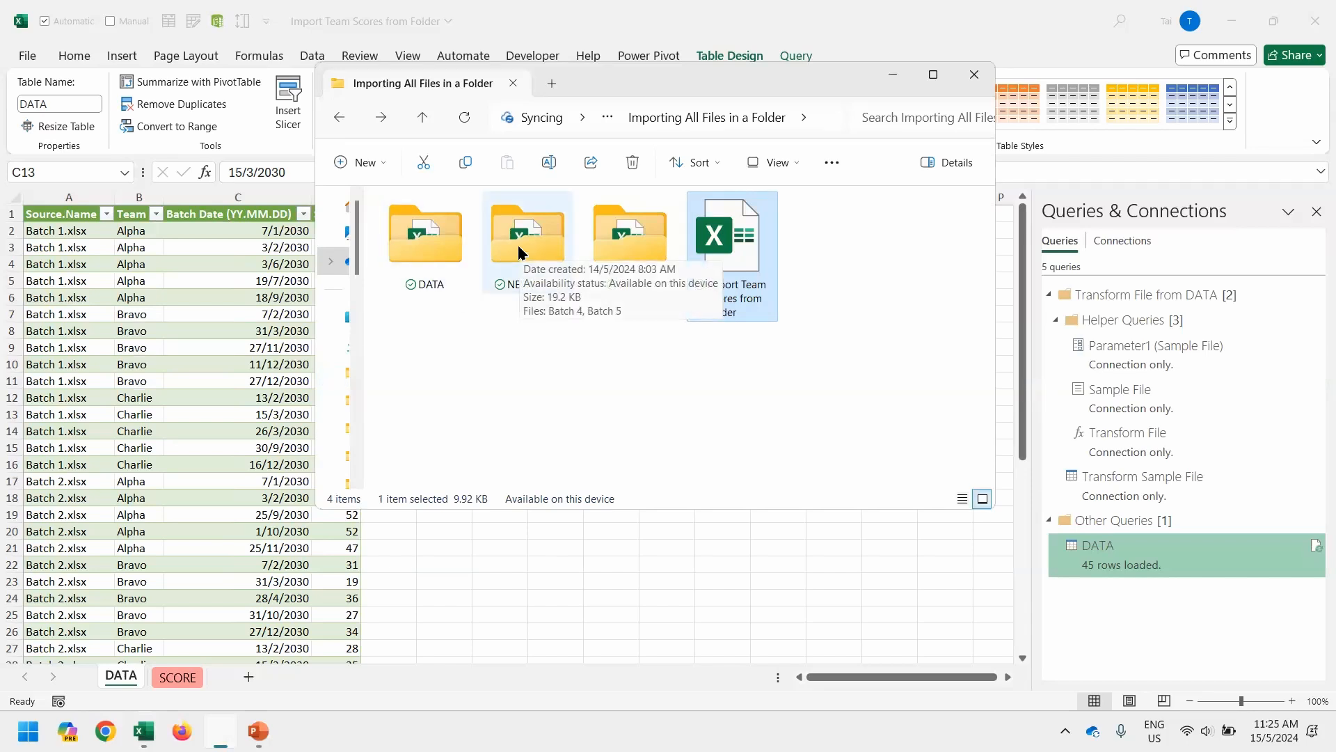
left_click(518, 250)
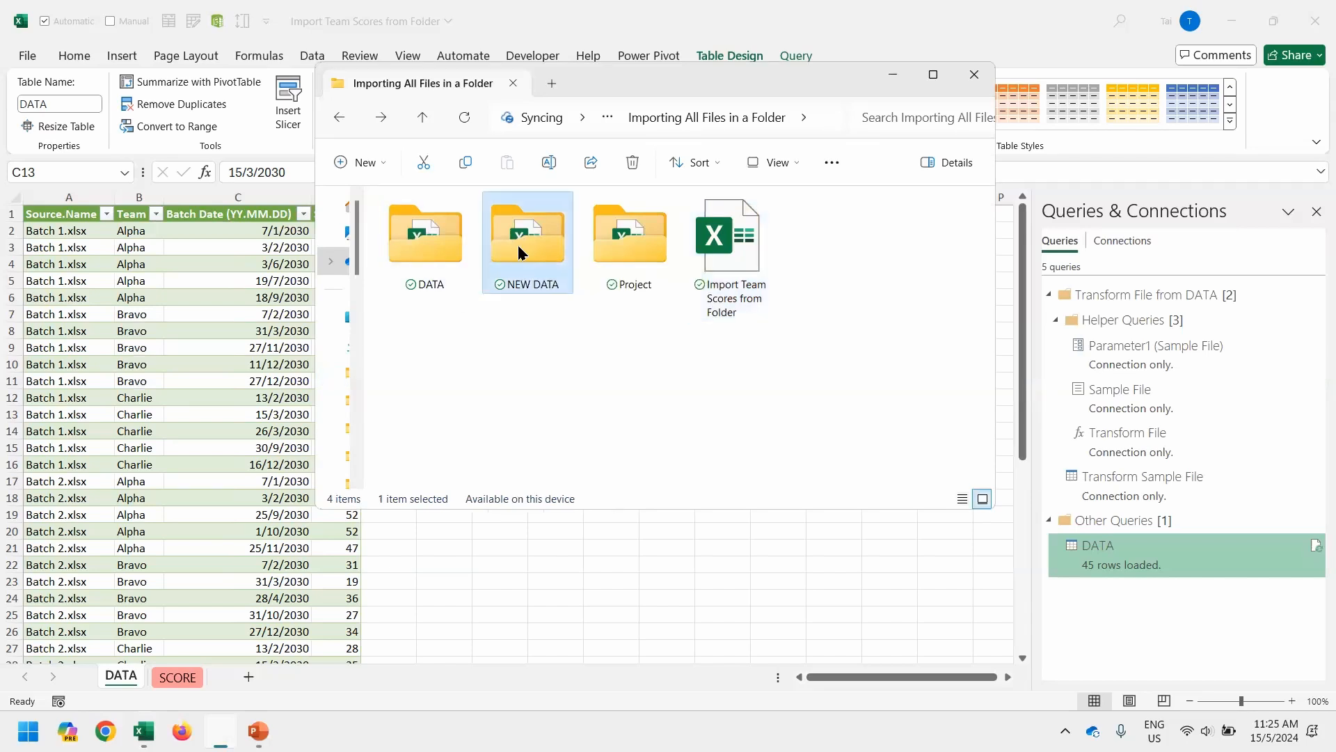
double_click(518, 245)
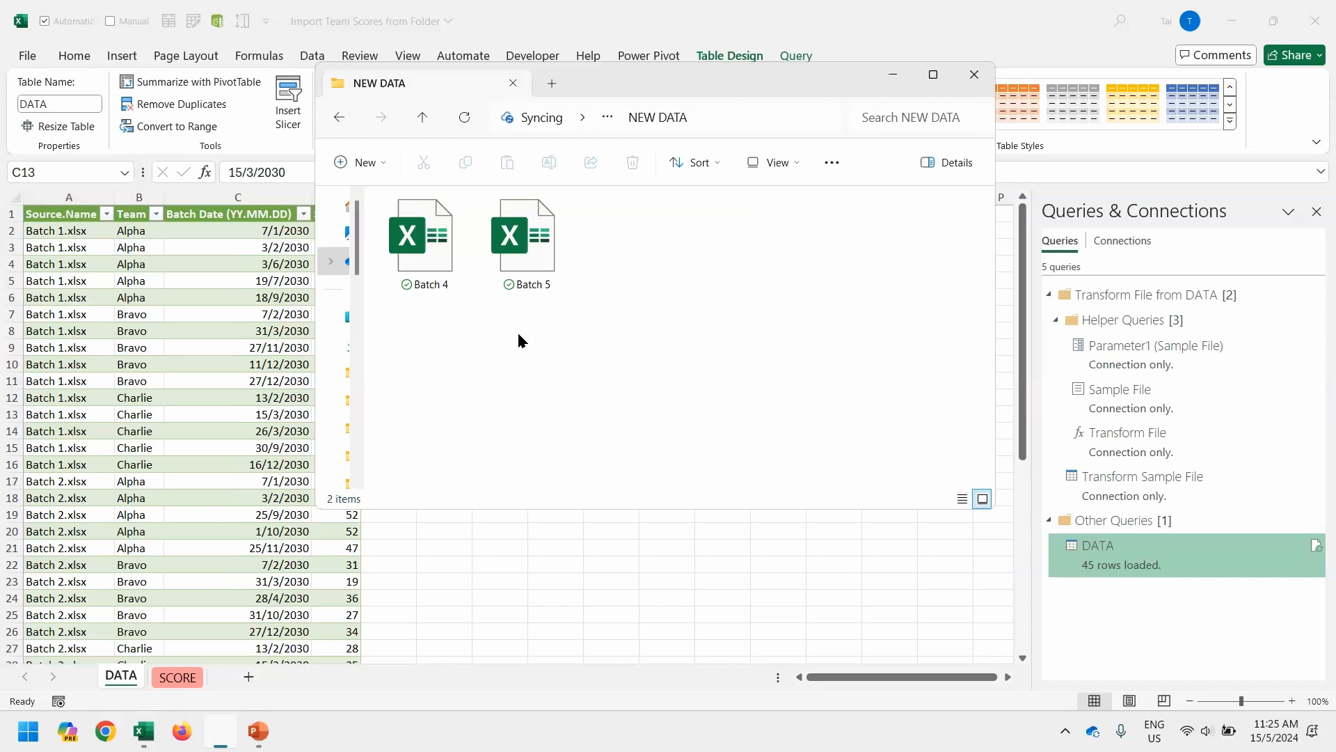
left_click(453, 267)
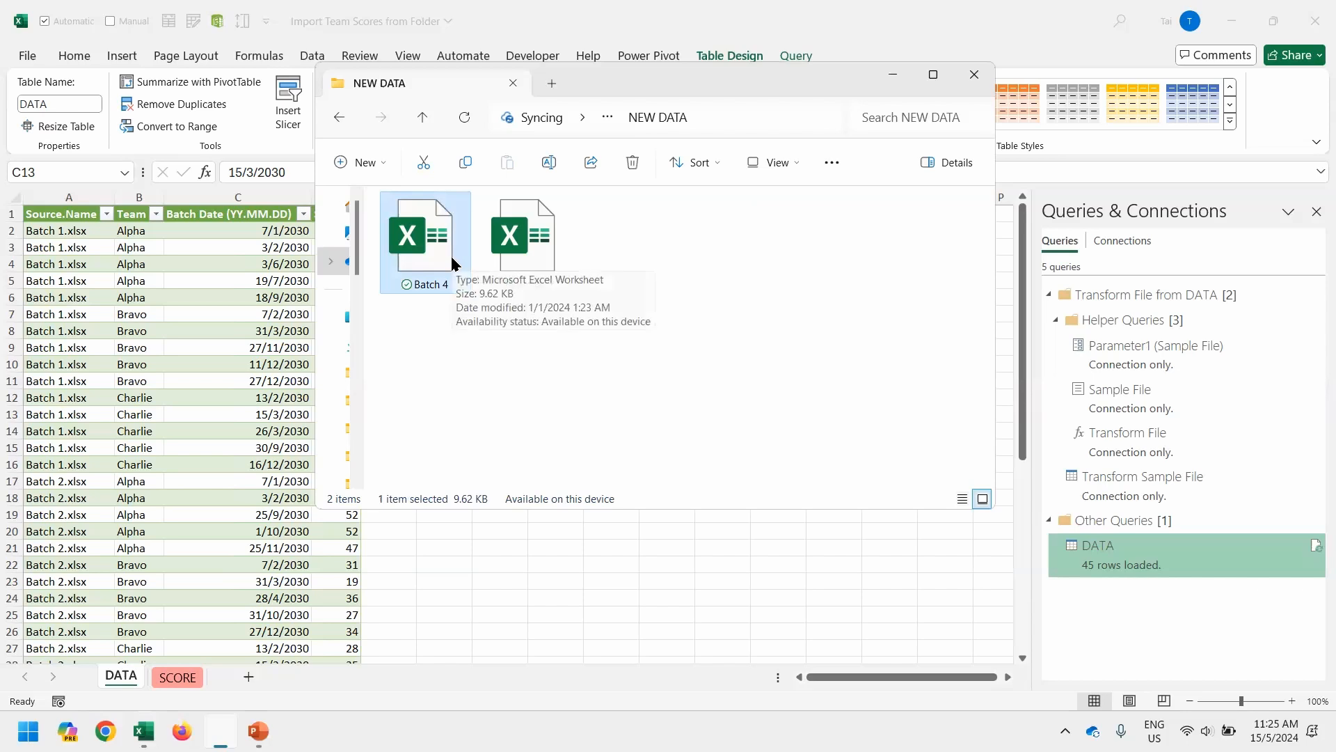
key("ctrl+x")
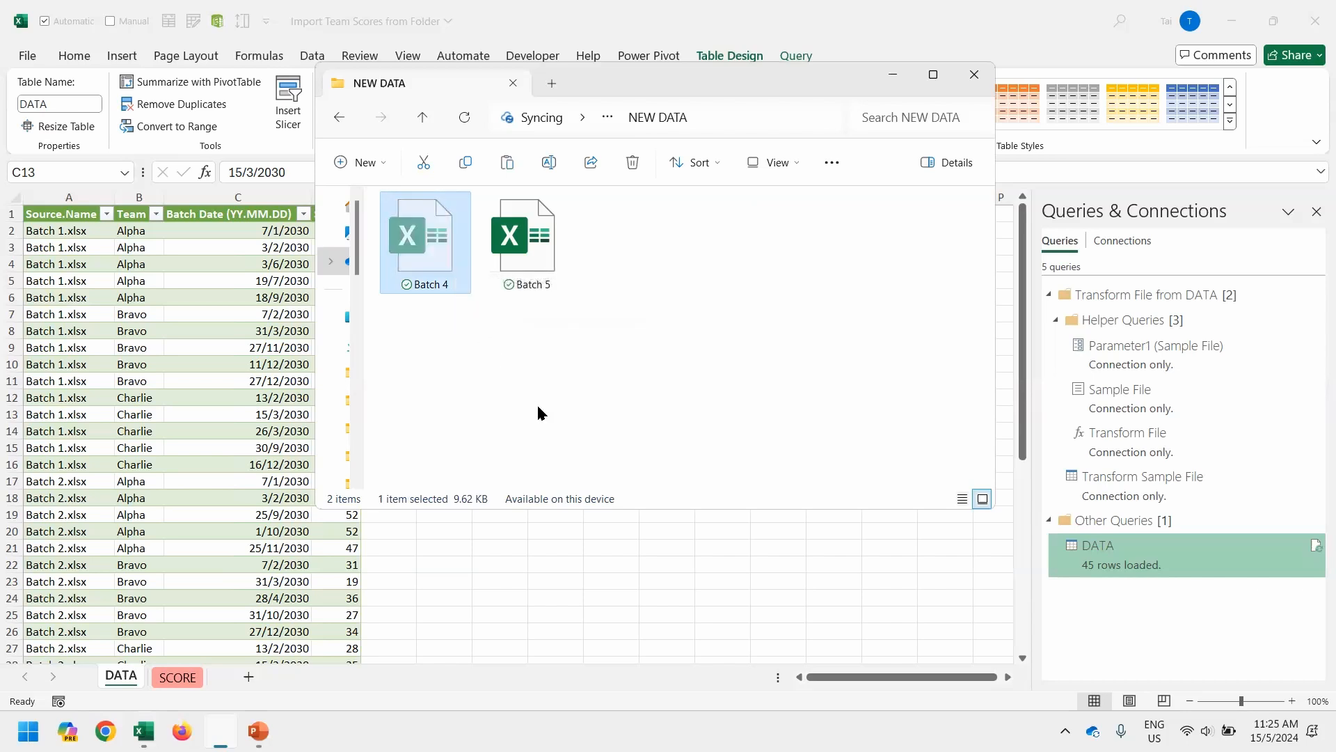
key("alt+Left")
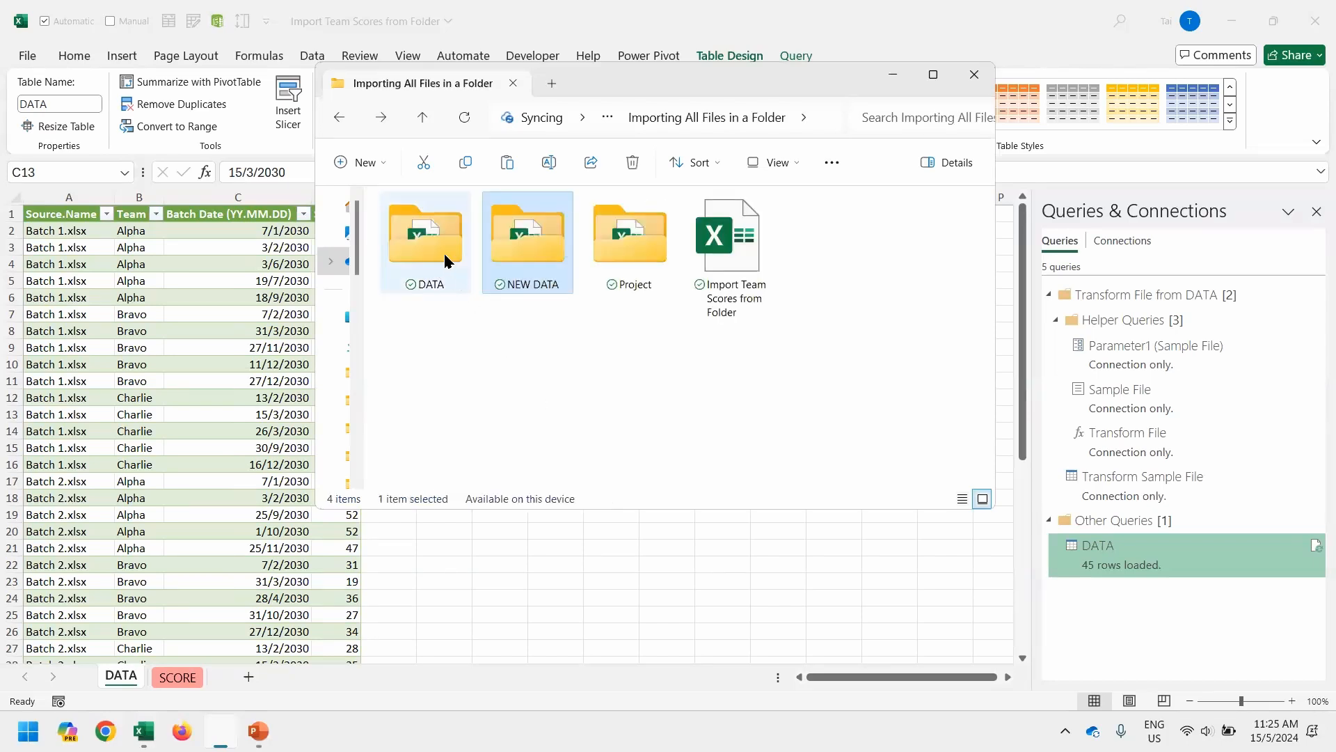
double_click(444, 253)
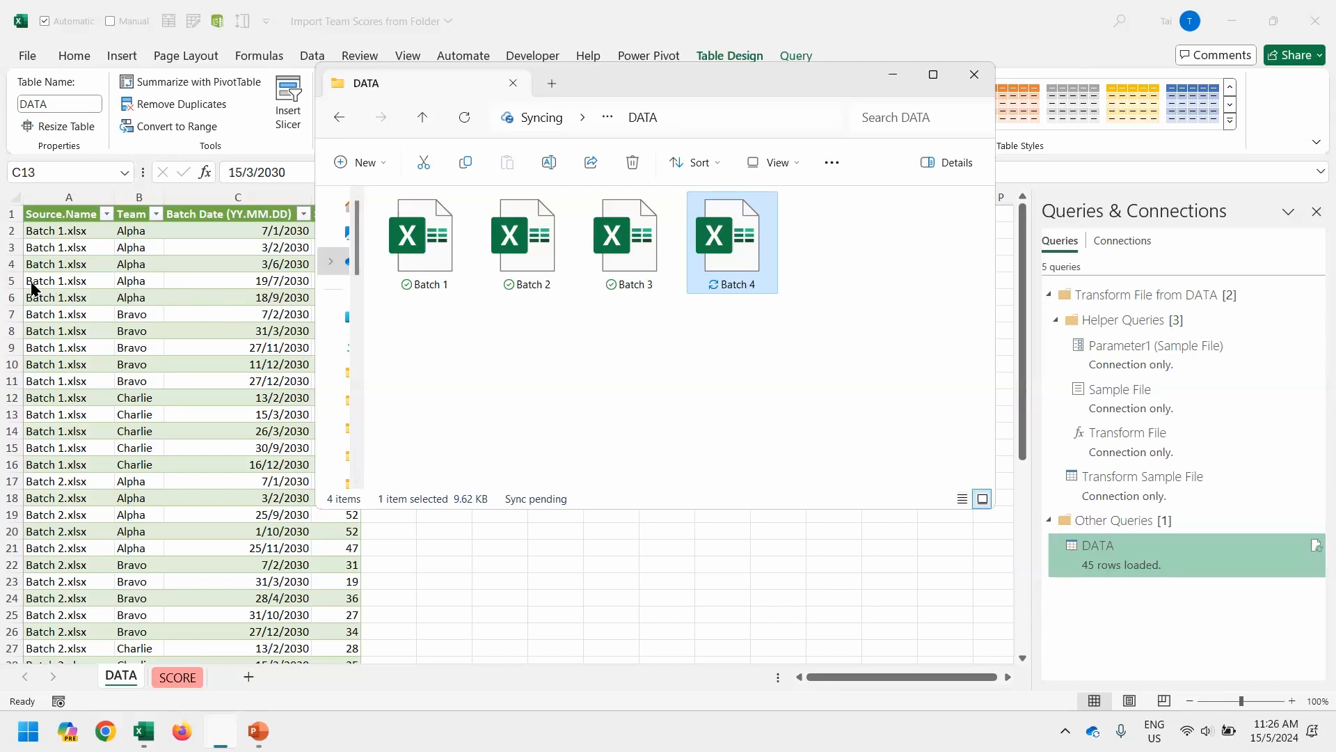
Step: Return to Excel, refresh the DATA query and check the source files listed in the Source.Name filter
left_click(131, 274)
key("ctrl+alt+F5")
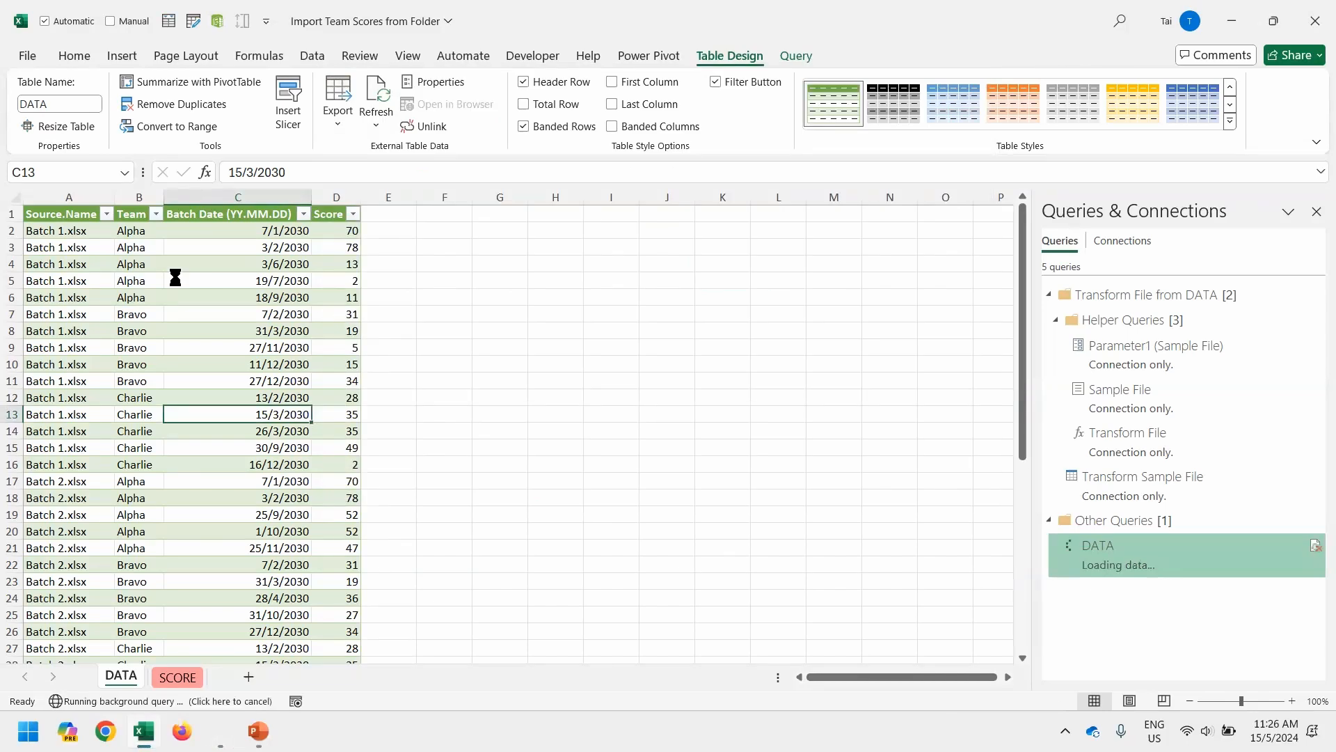
left_click(107, 214)
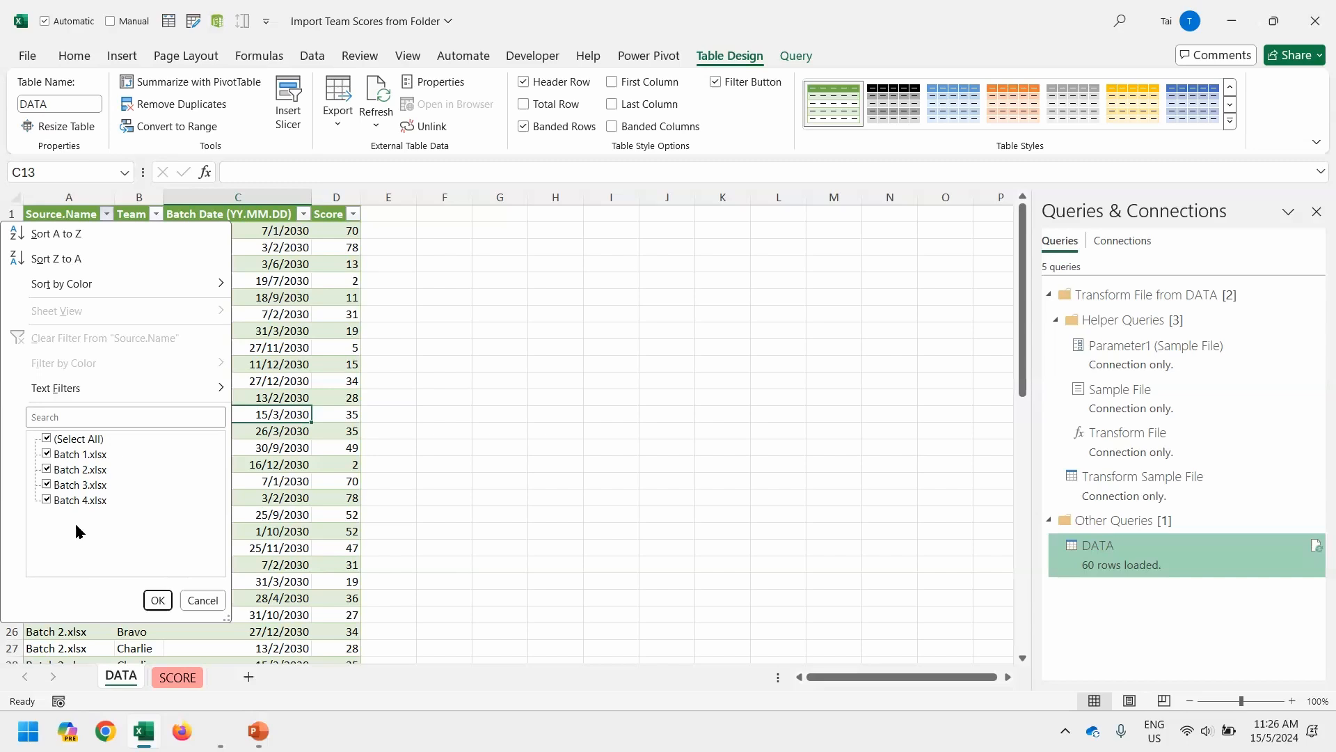
key("Escape")
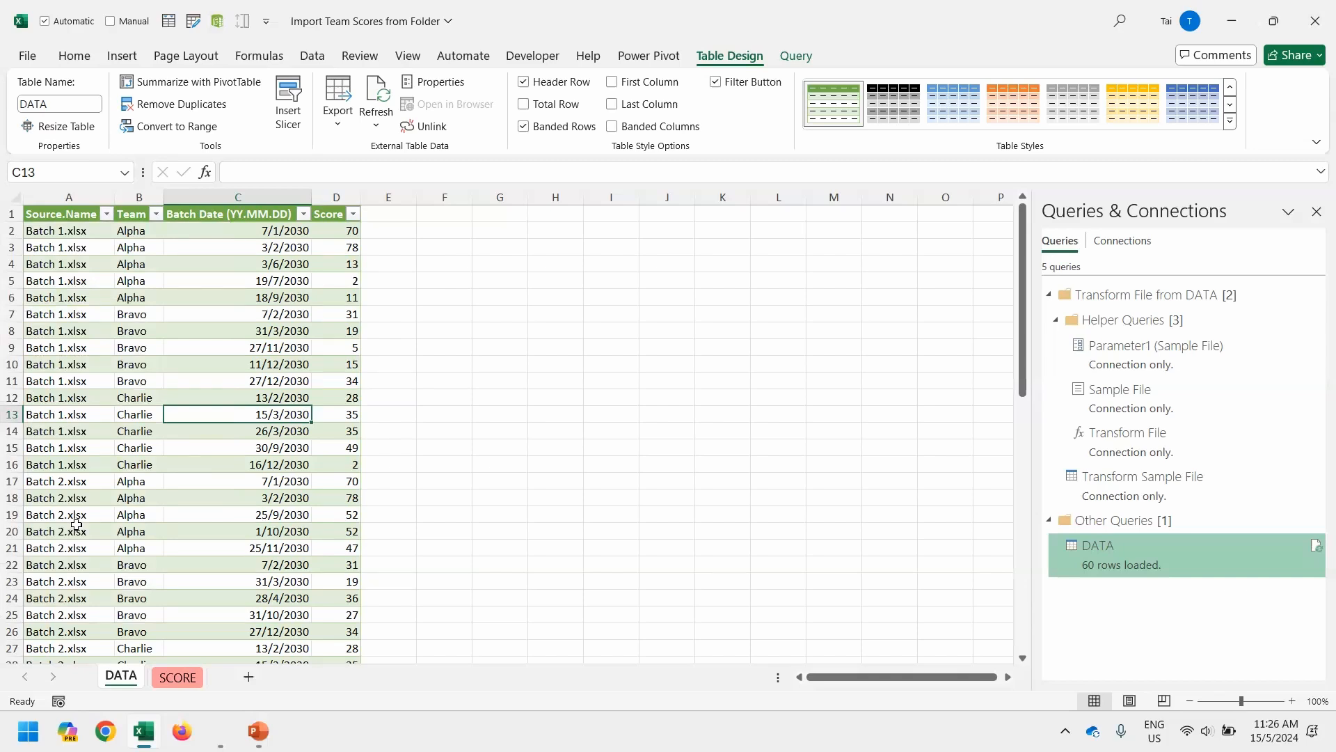
Step: Switch to File Explorer and move the Batch 5 workbook from the NEW DATA folder into the DATA folder
key("alt+Tab")
key("alt+Up")
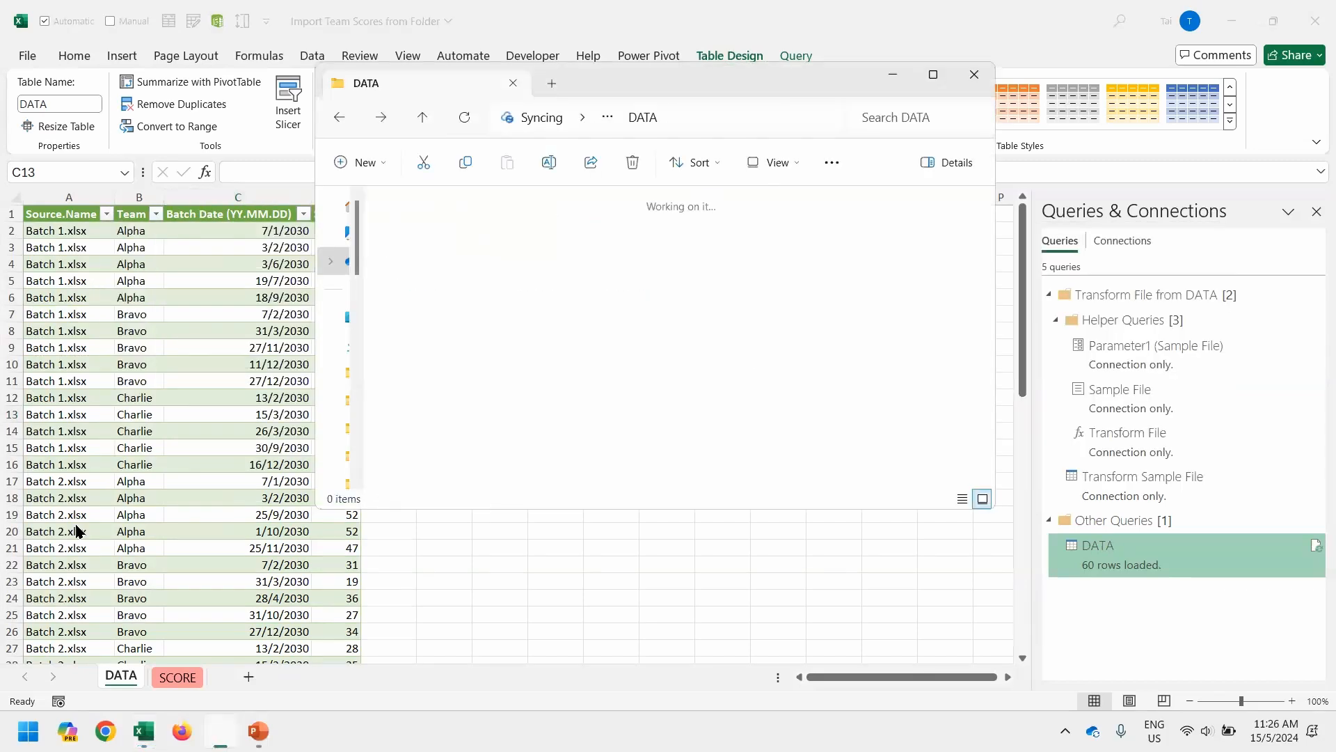
key("Right")
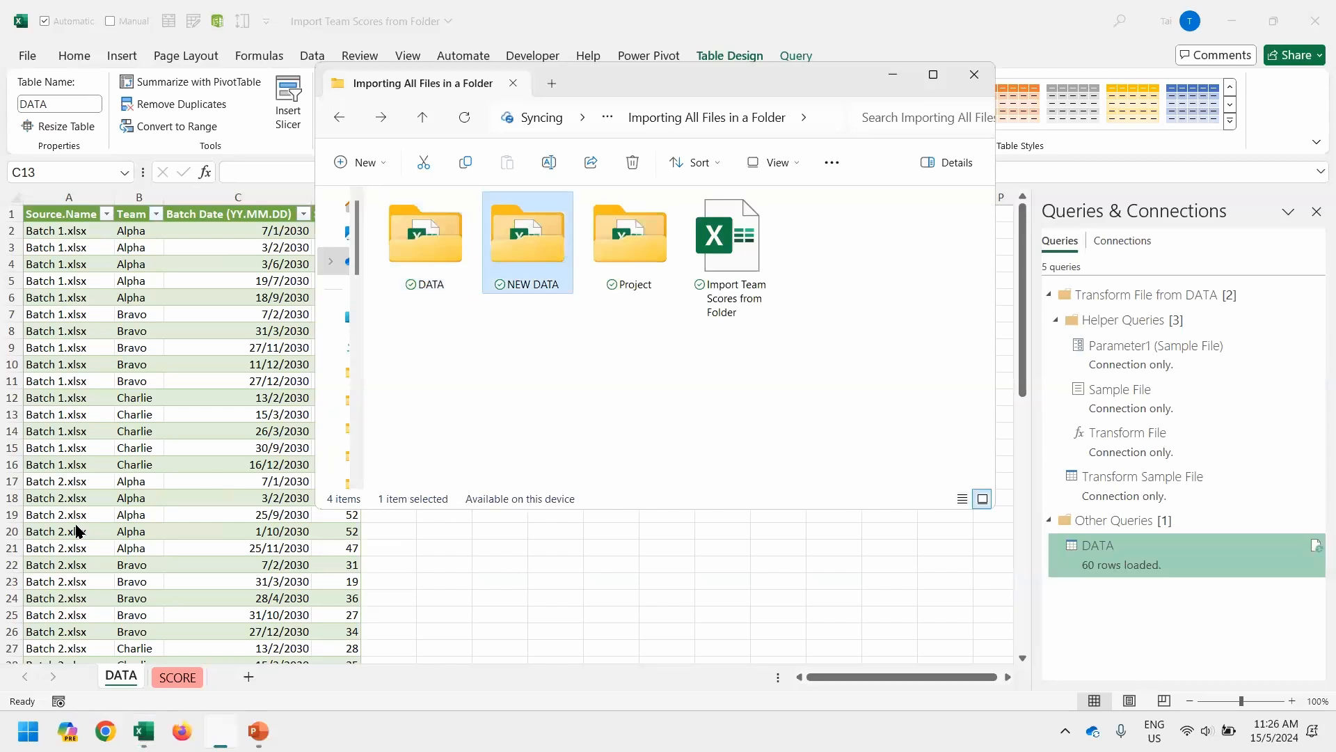
key("Return")
key("Right")
key("alt+Left")
key("Left")
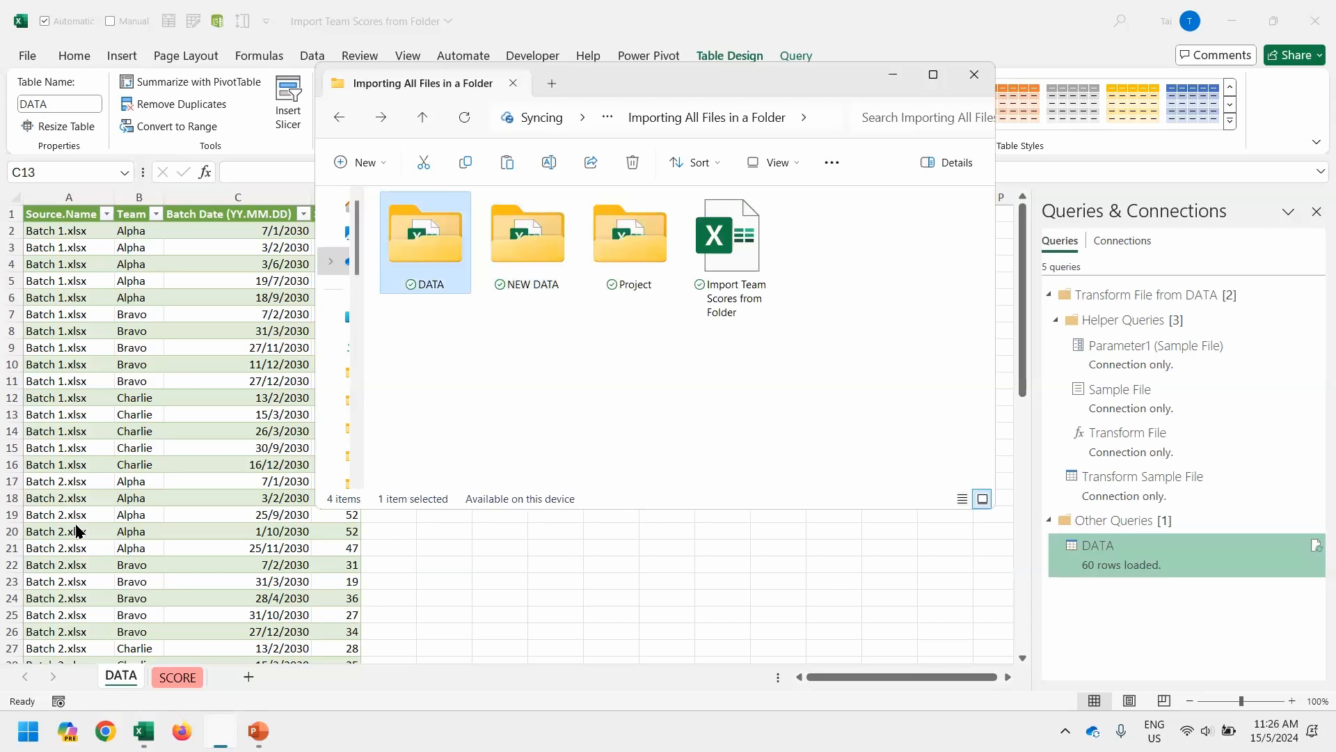
key("Return")
key("ctrl+v")
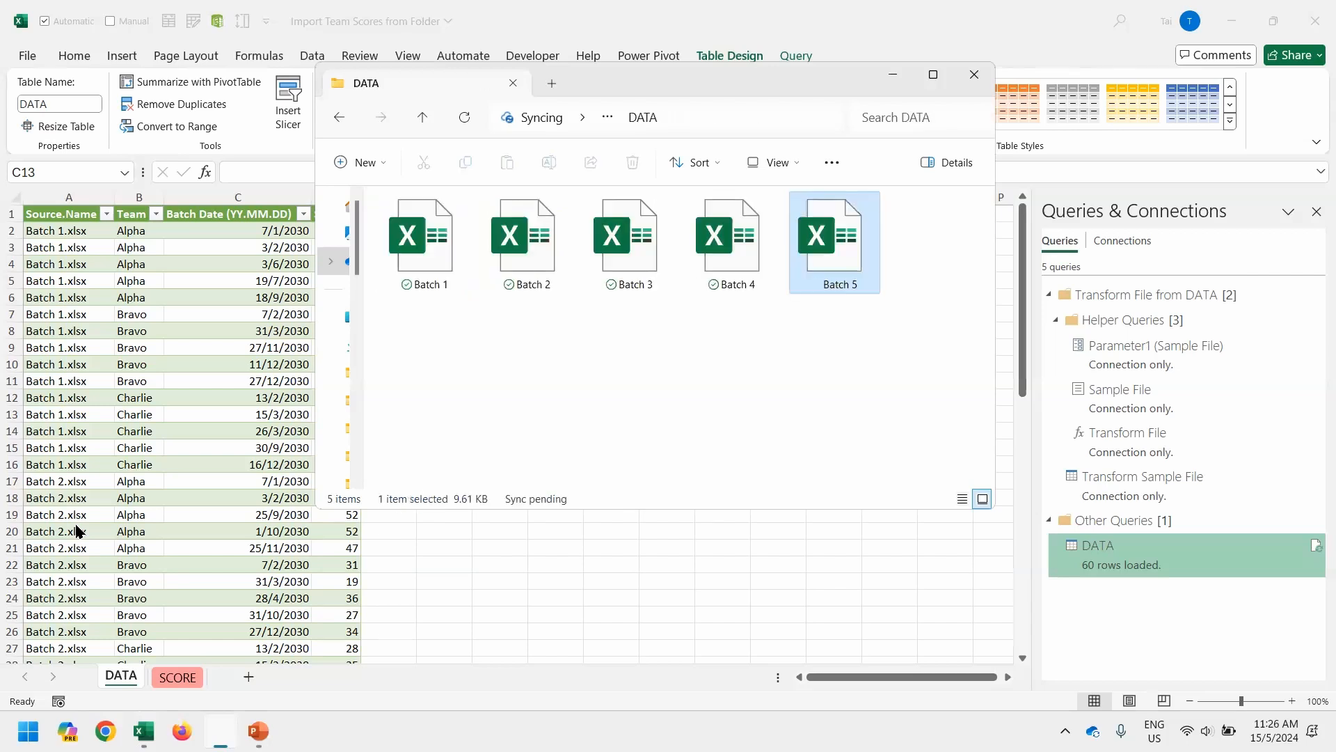
Step: Return to Excel, refresh all queries and inspect the last rows of the DATA table
key("alt+F4")
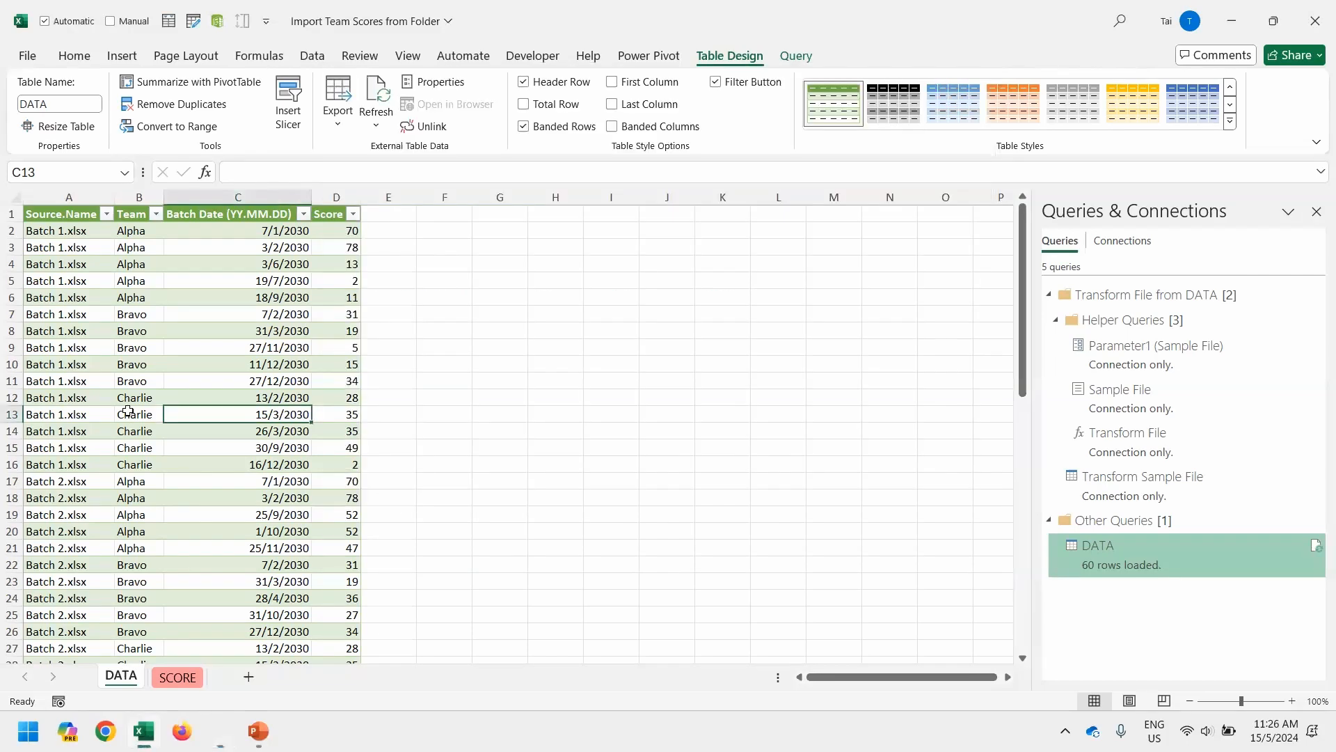
key("ctrl+alt+F5")
left_click(87, 240)
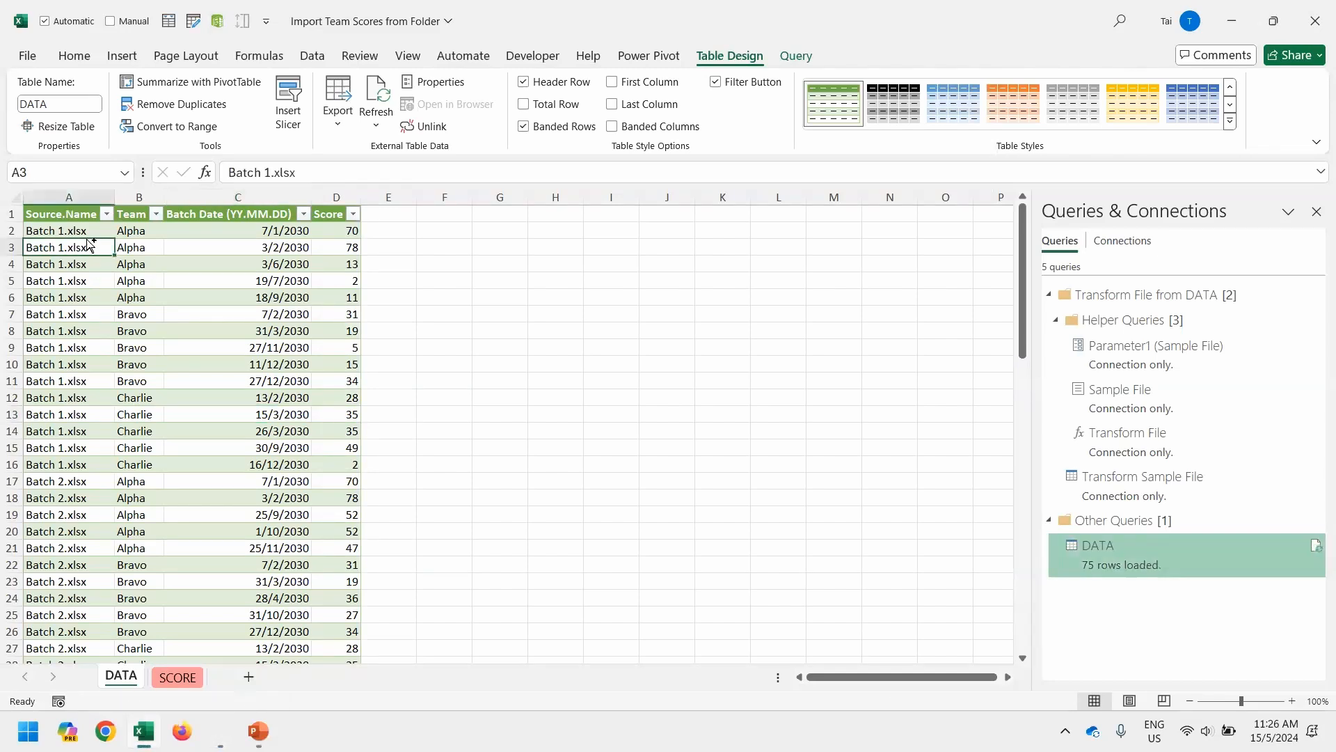
key("ctrl+Down")
scroll(85, 239, "down", 2)
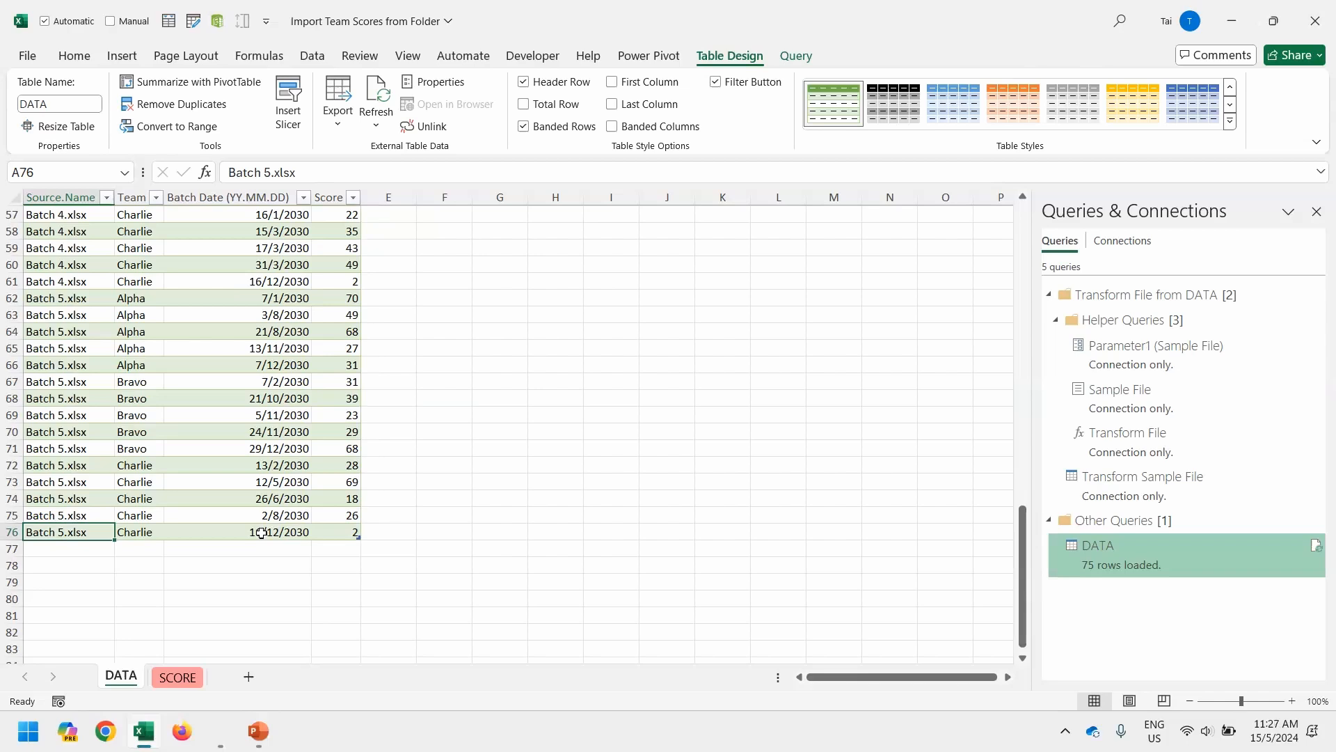
Step: Switch to File Explorer and examine the Project folder, including the files in its Data and New Data subfolders
key("alt+Tab")
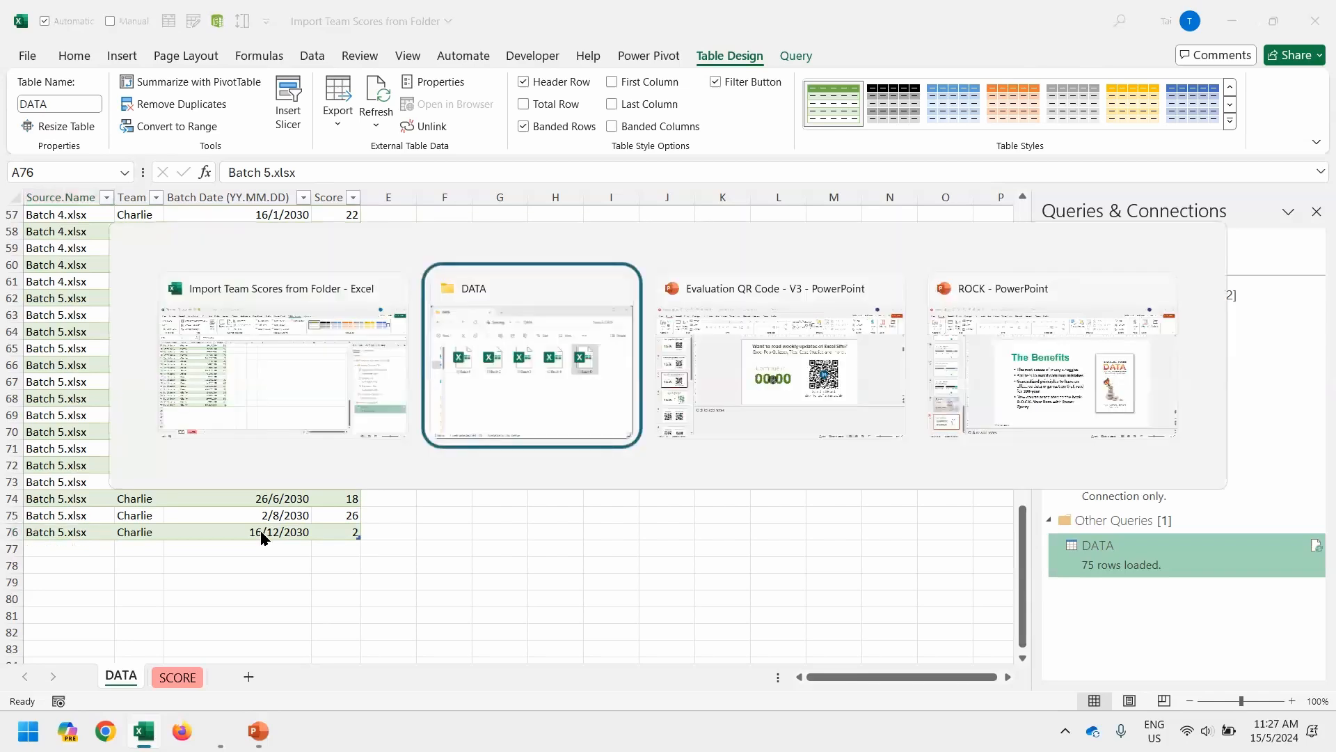
key("alt+Up")
key("Right")
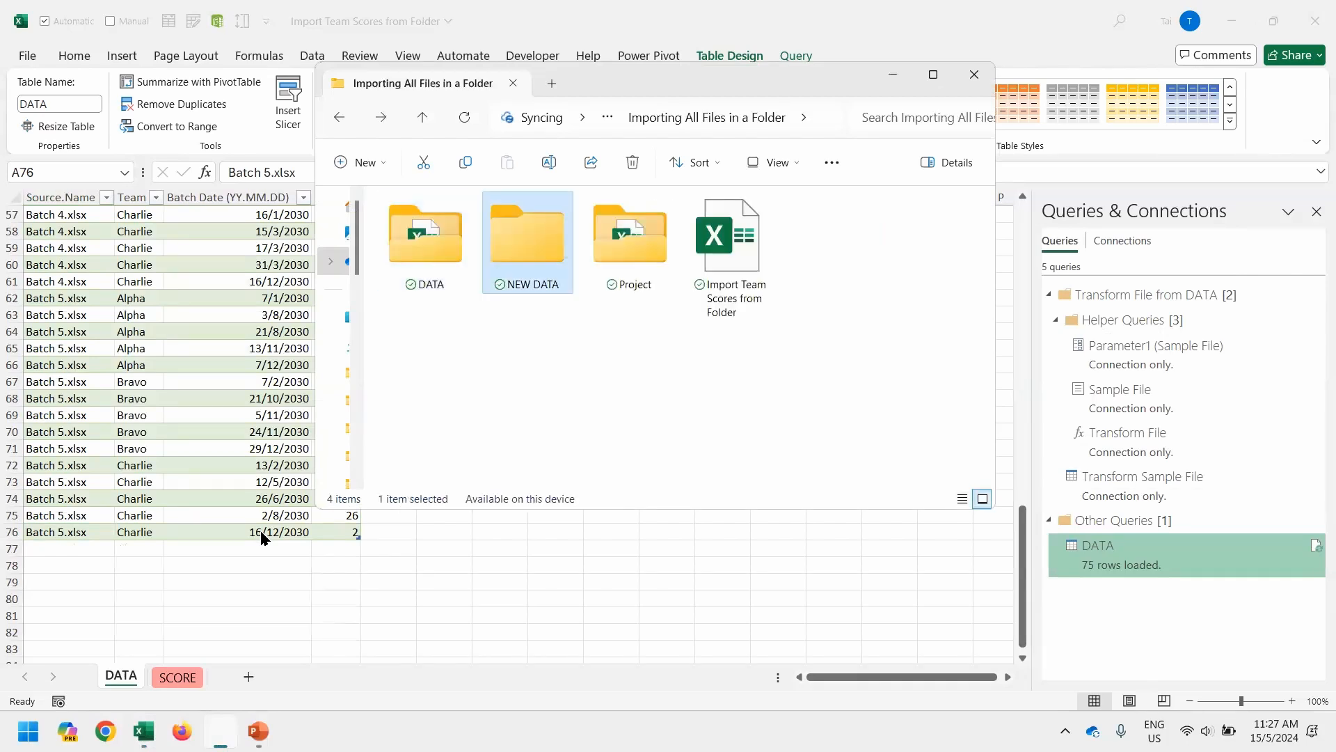
key("Right")
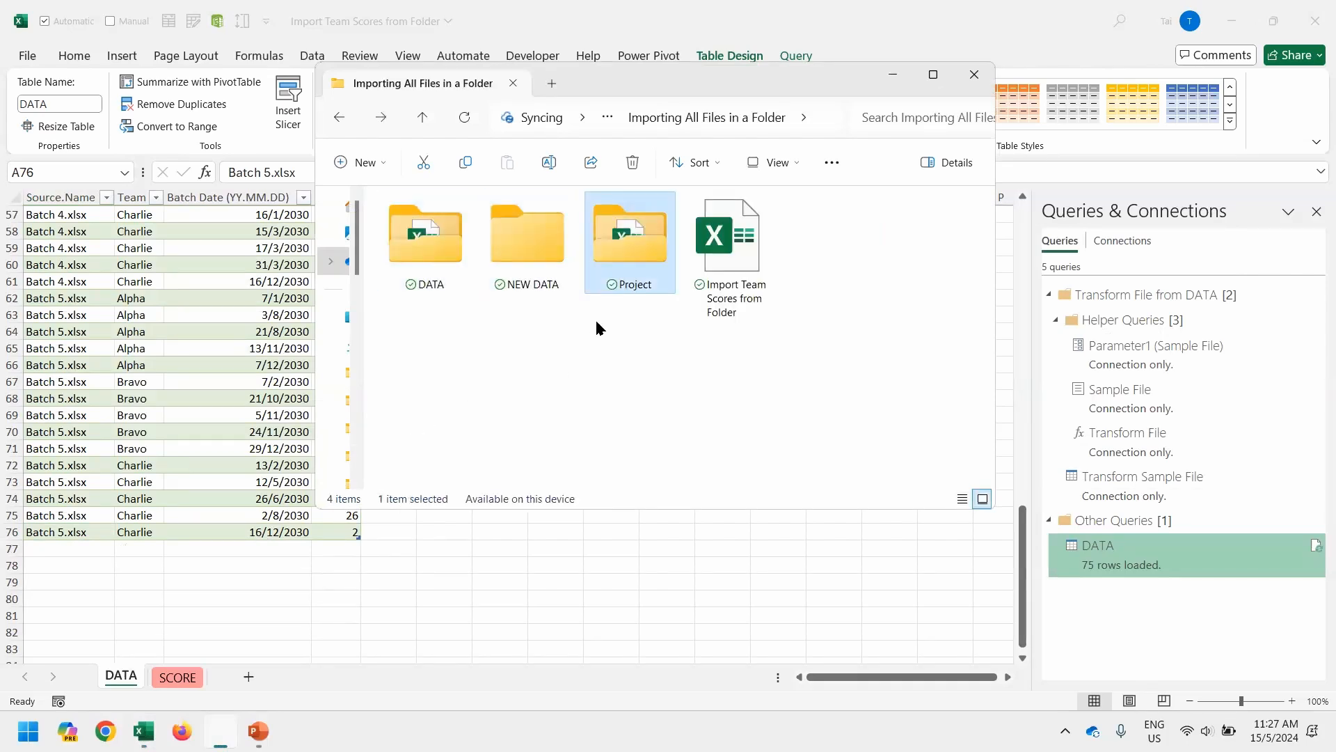
mouse_move(627, 263)
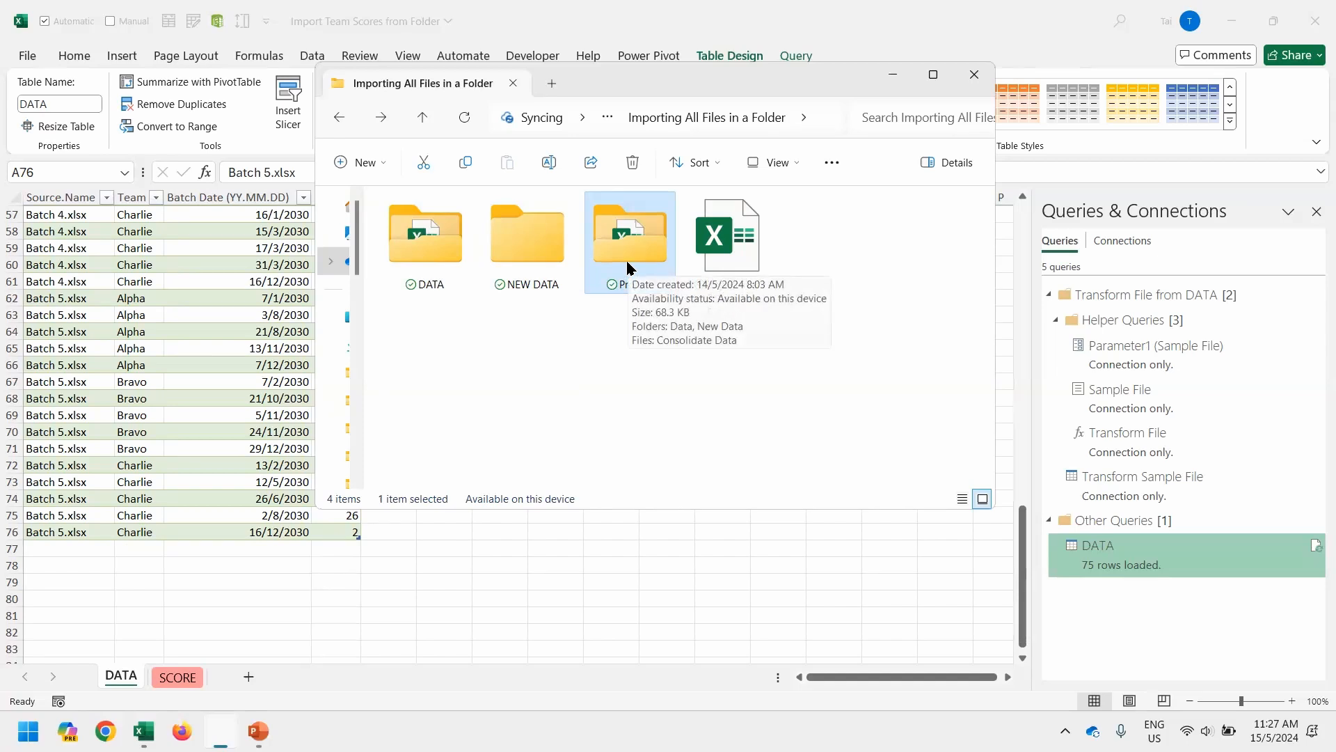
double_click(627, 264)
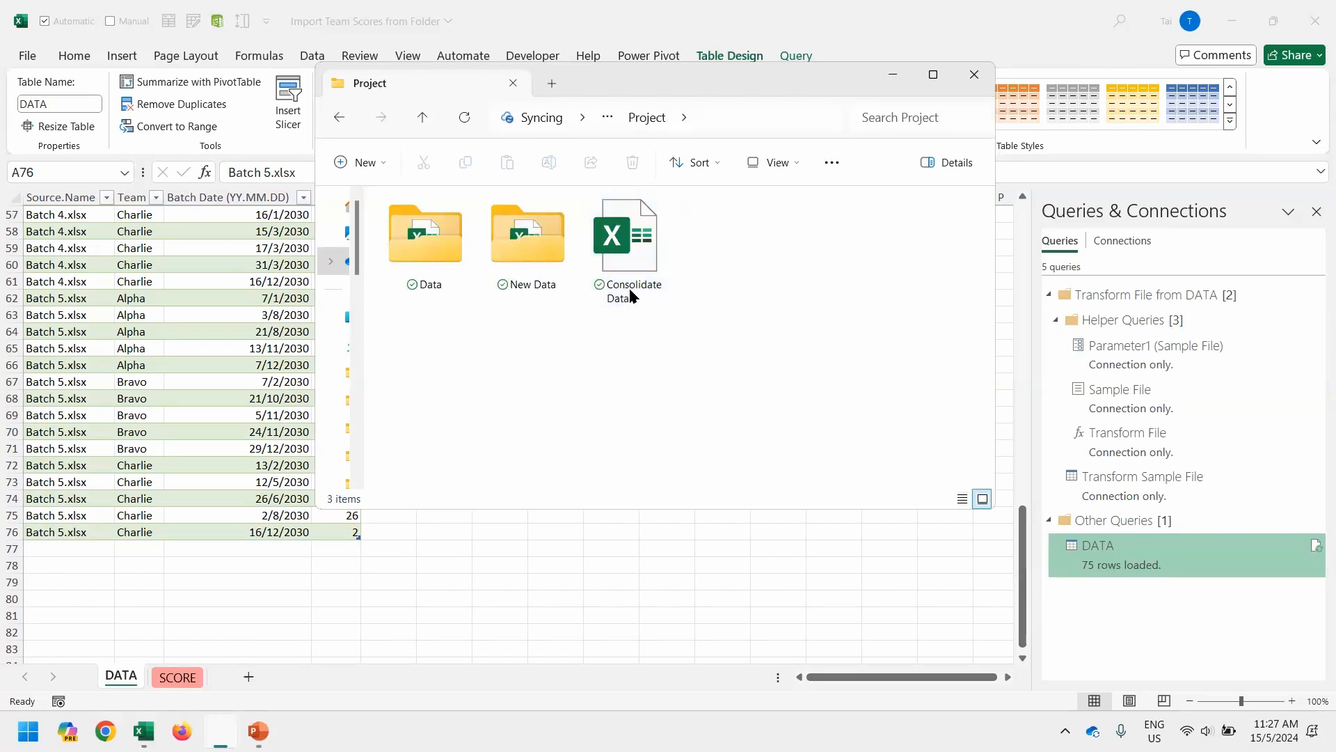
left_click(633, 267)
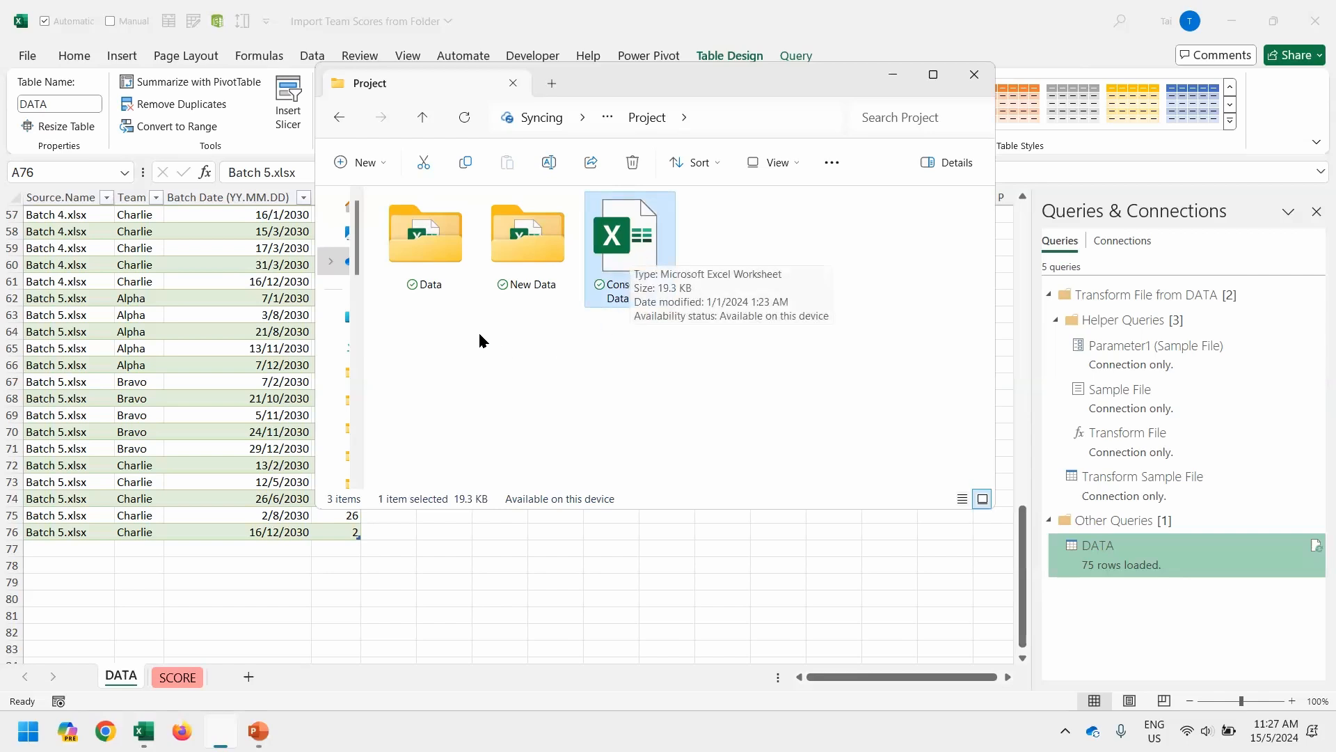
left_click(446, 273)
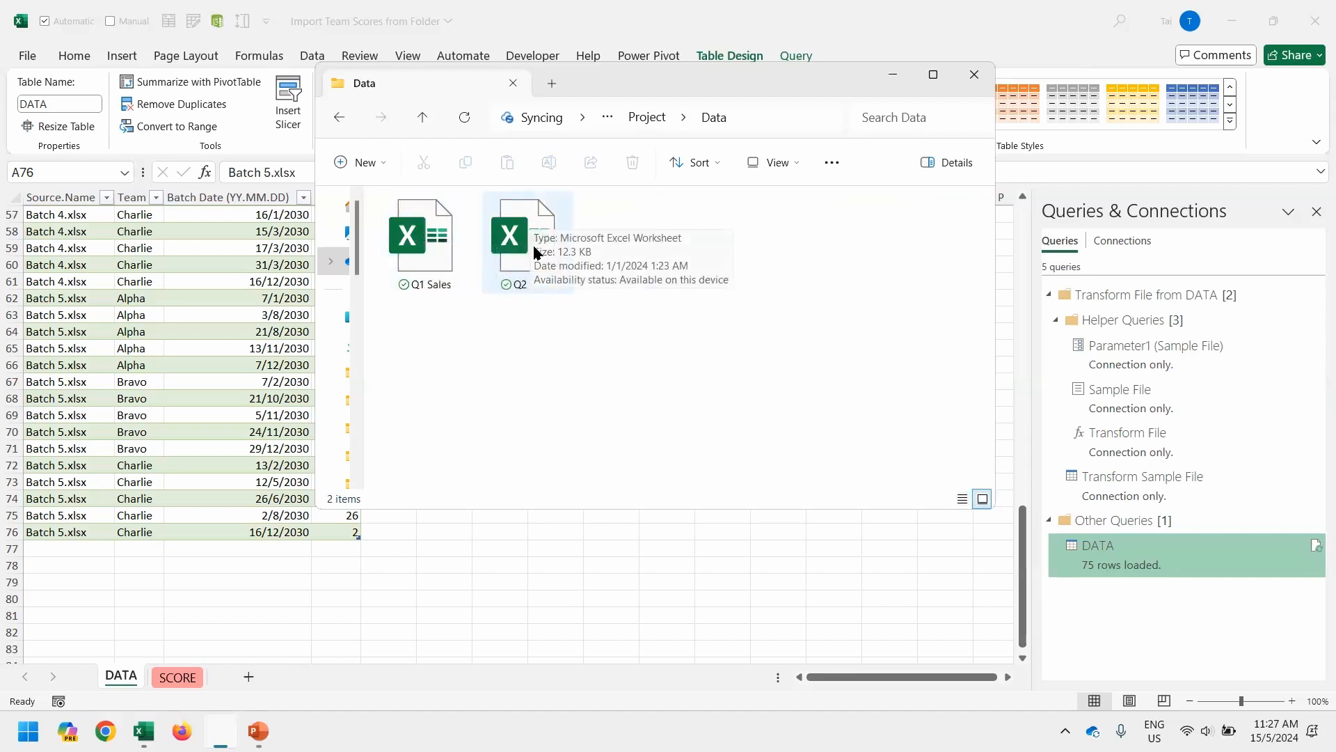
key("alt+Left")
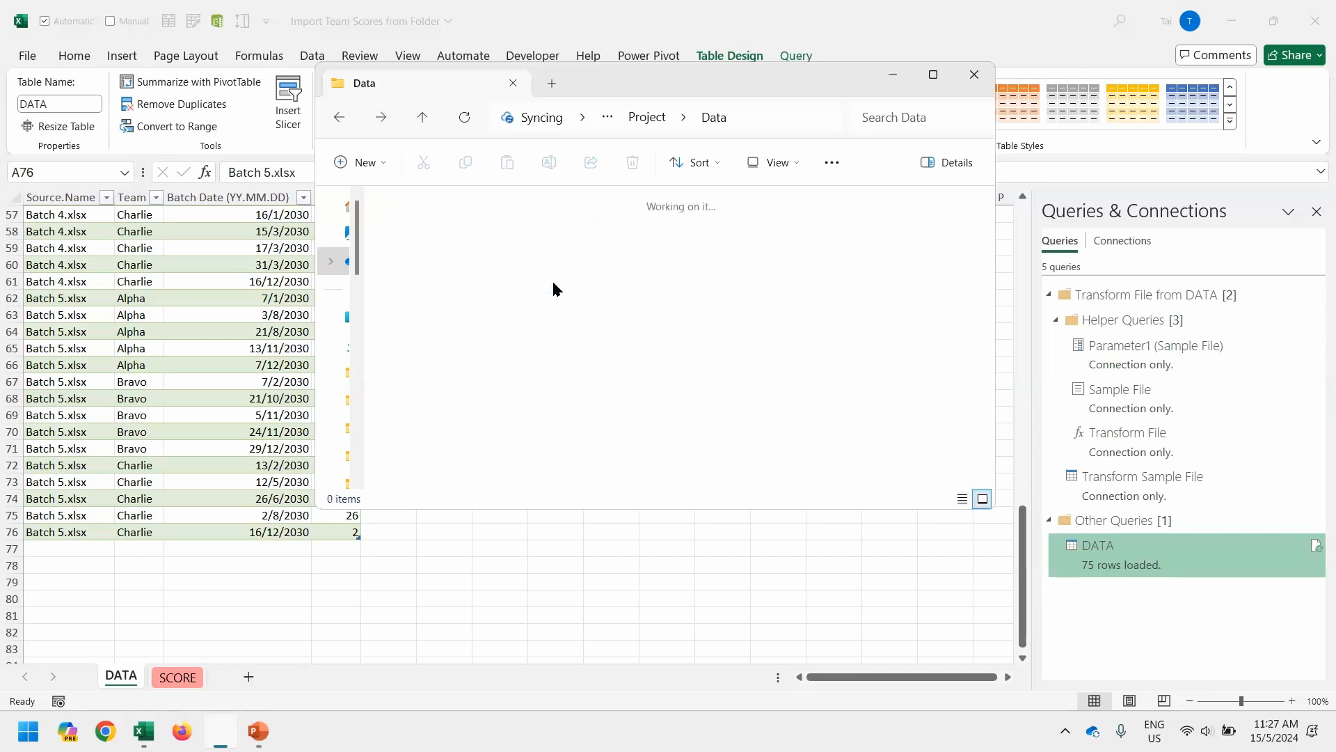
double_click(540, 233)
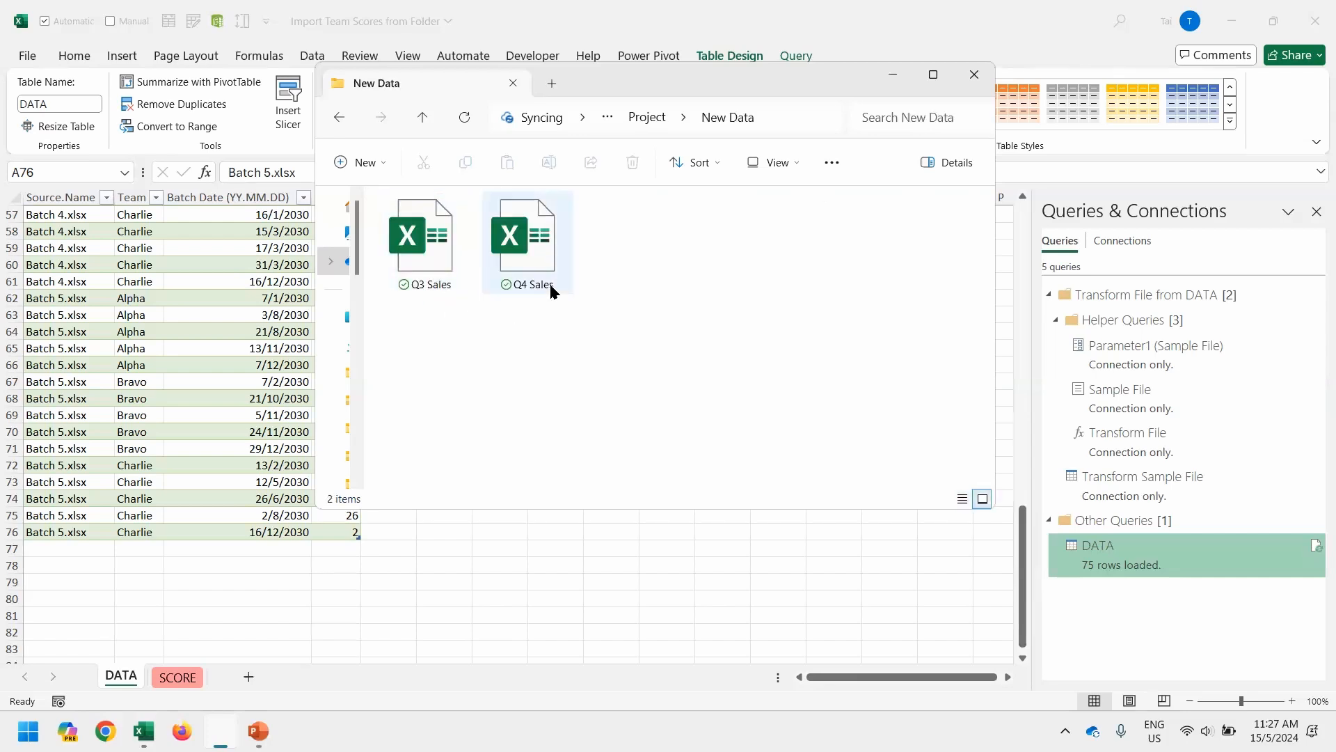
key("alt+Left")
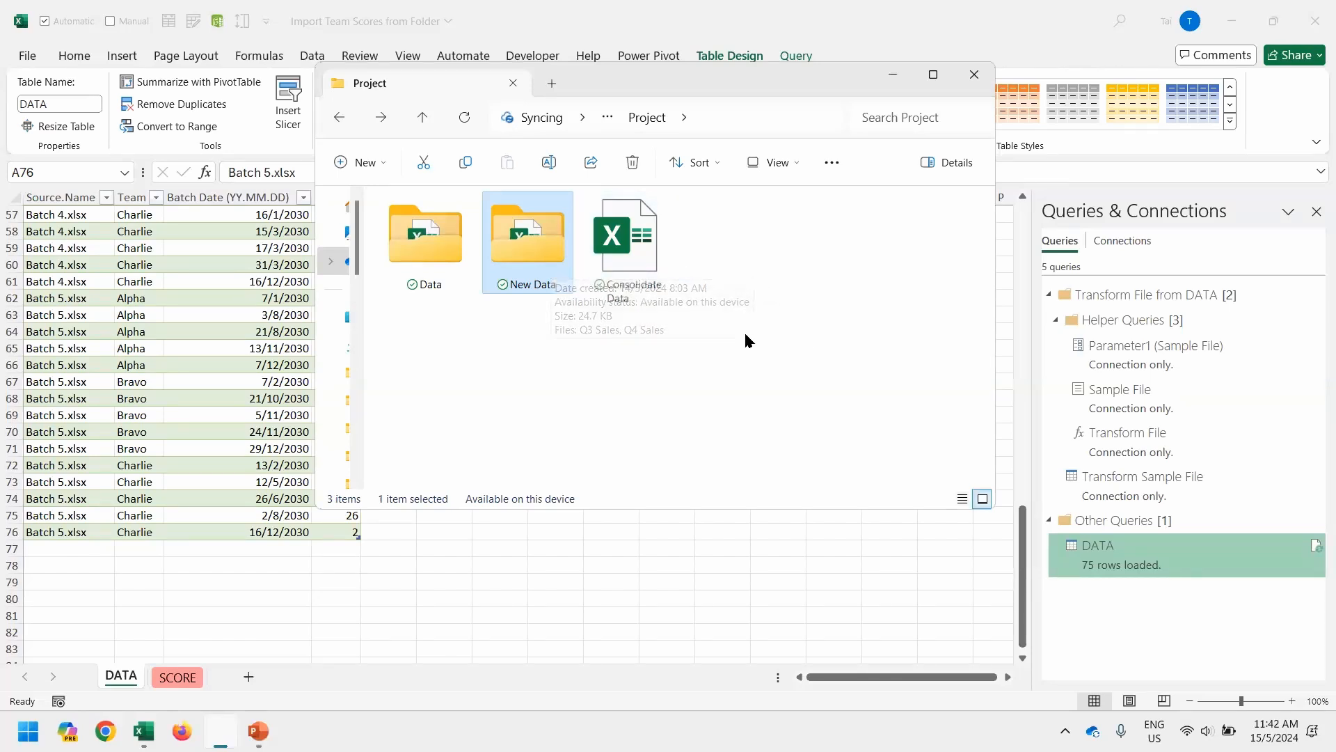
Step: Copy the Project folder's path and open the Consolidate Data workbook
key("alt+d")
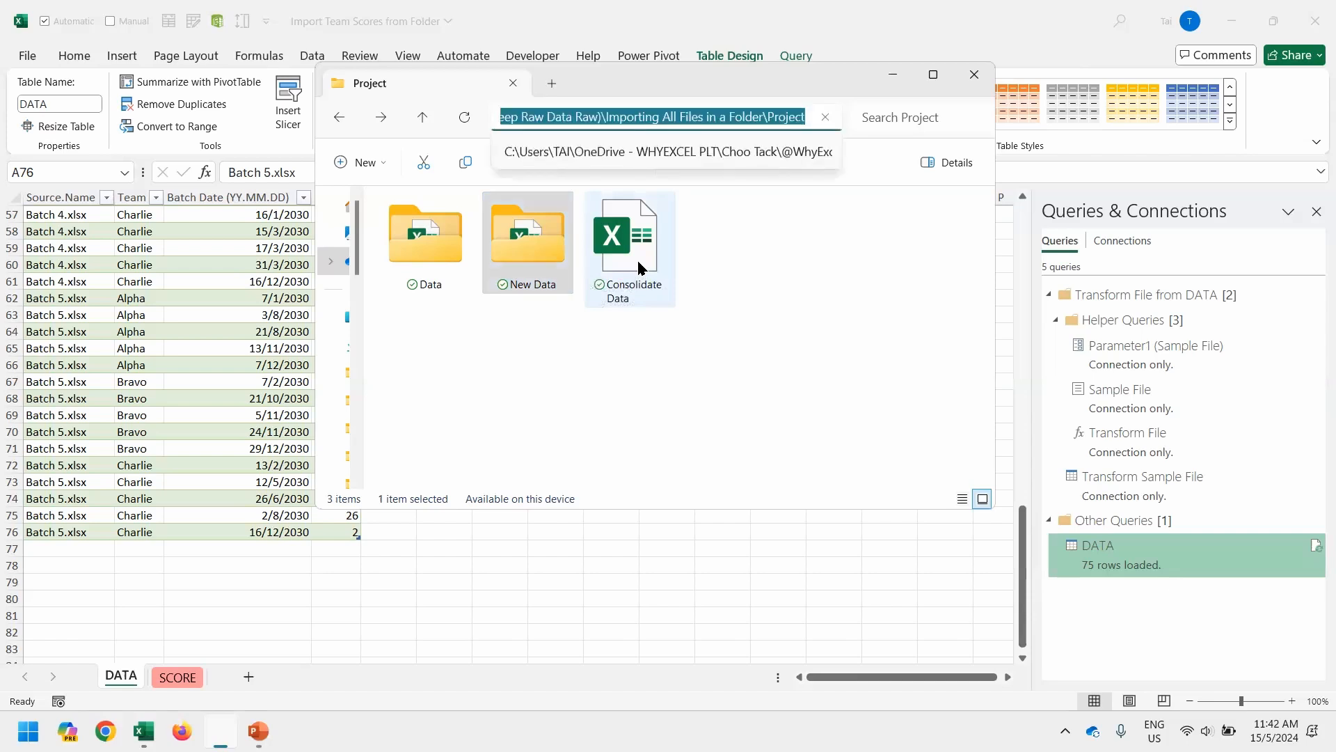
key("Escape")
double_click(624, 239)
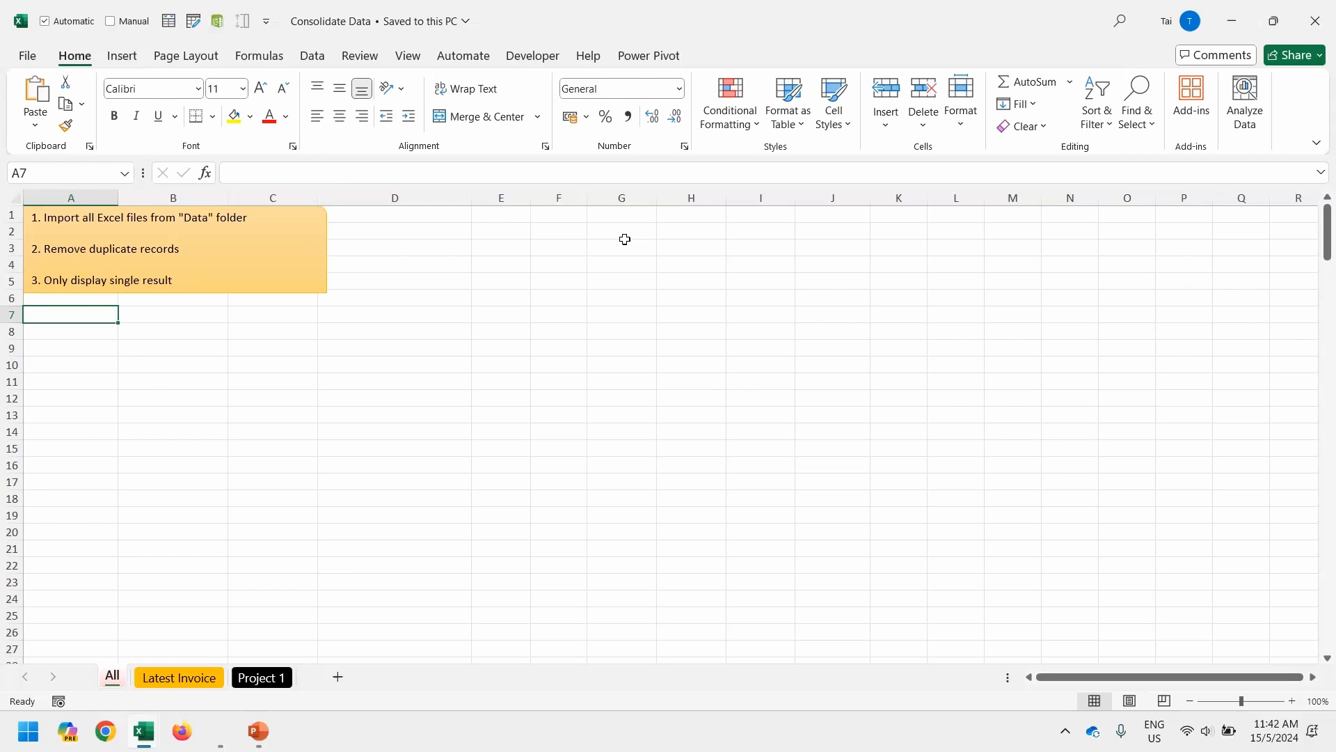
Step: Import from the Project folder's Data subfolder as a folder source and open its file list in Power Query for transformation
left_click(315, 58)
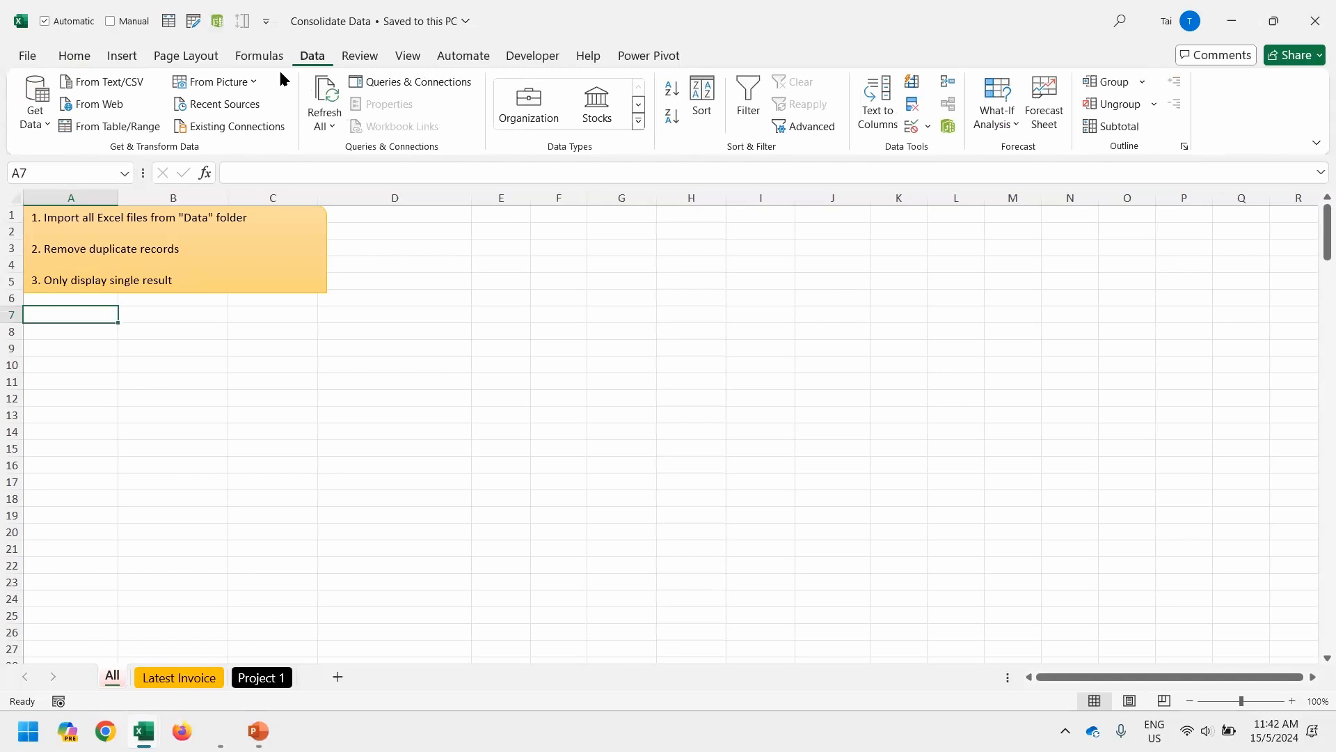
left_click(37, 119)
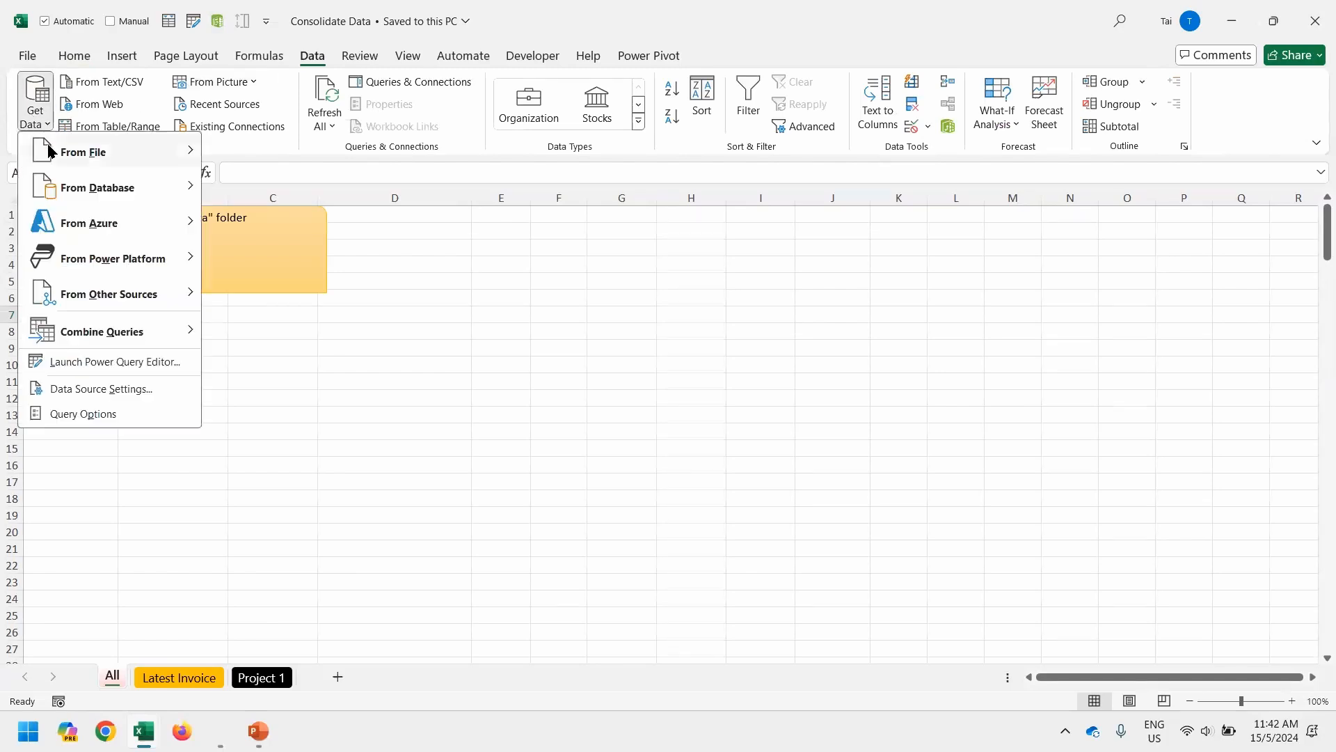
mouse_move(50, 152)
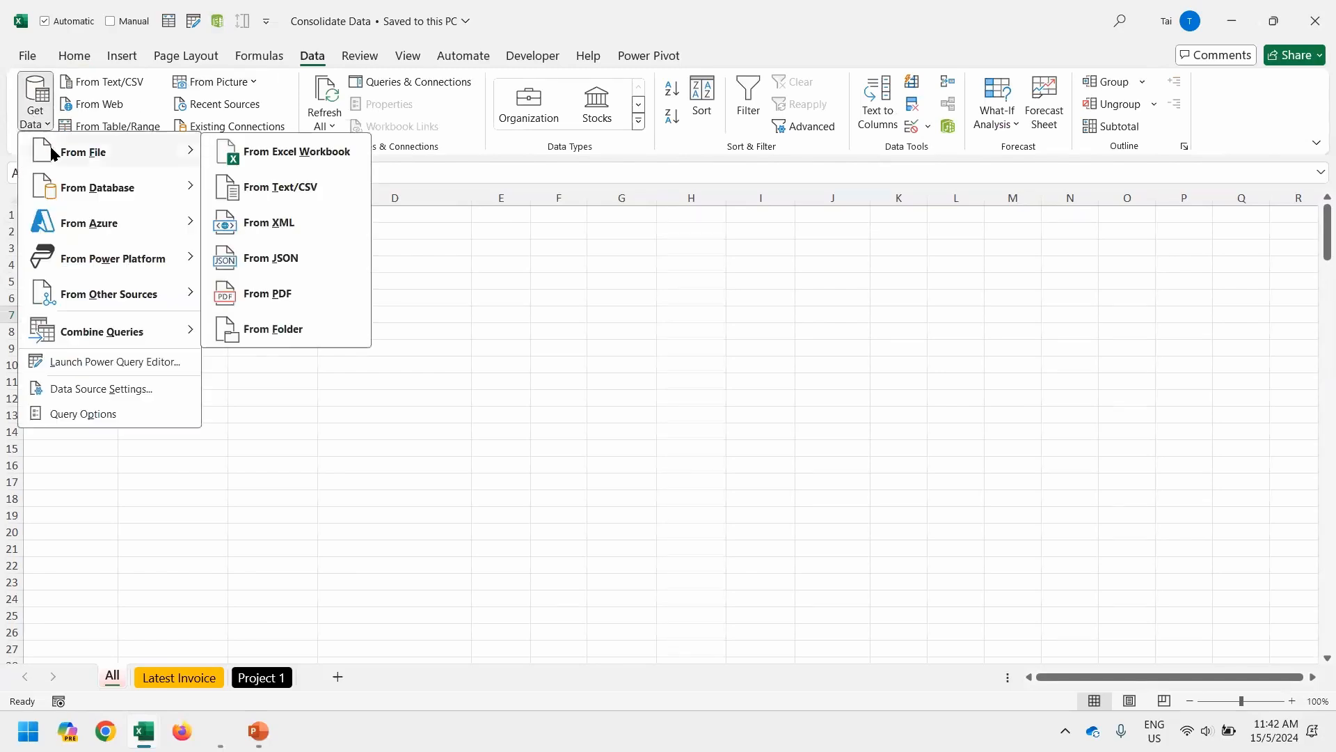
left_click(305, 328)
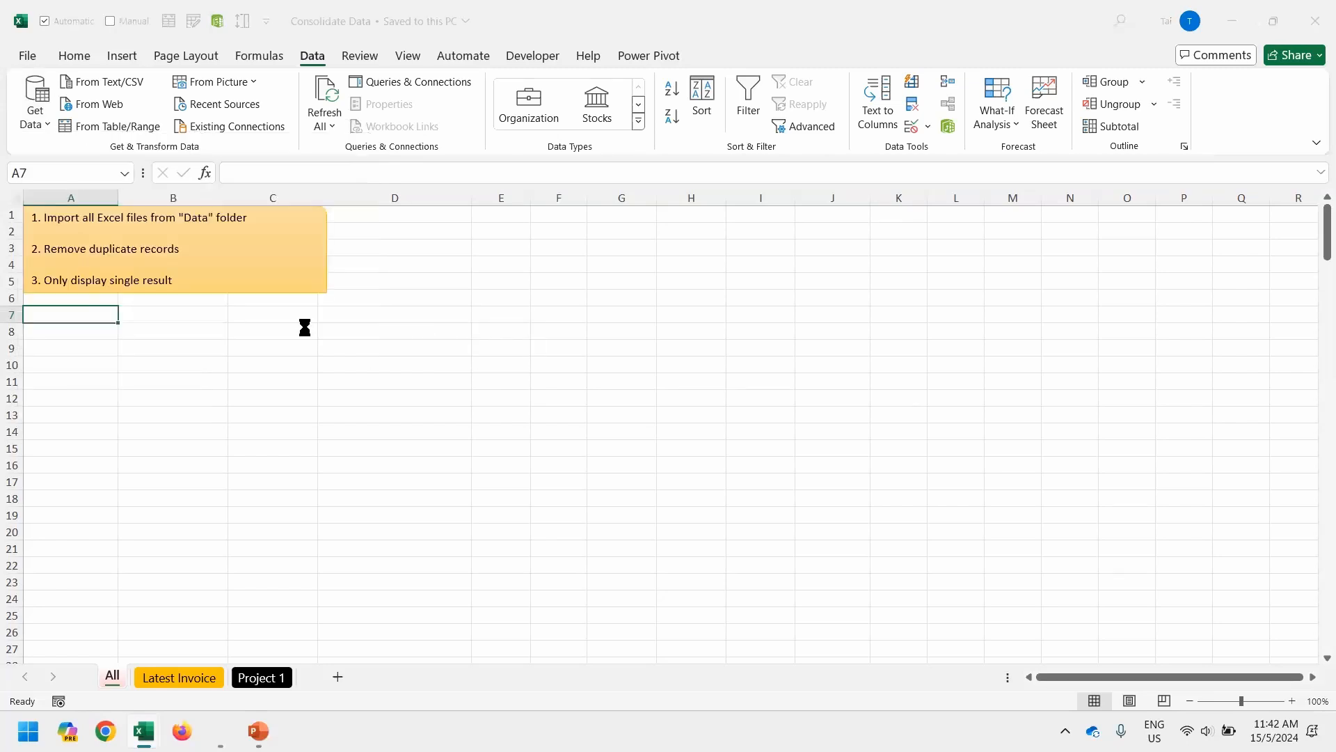
key("ctrl+v")
key("Return")
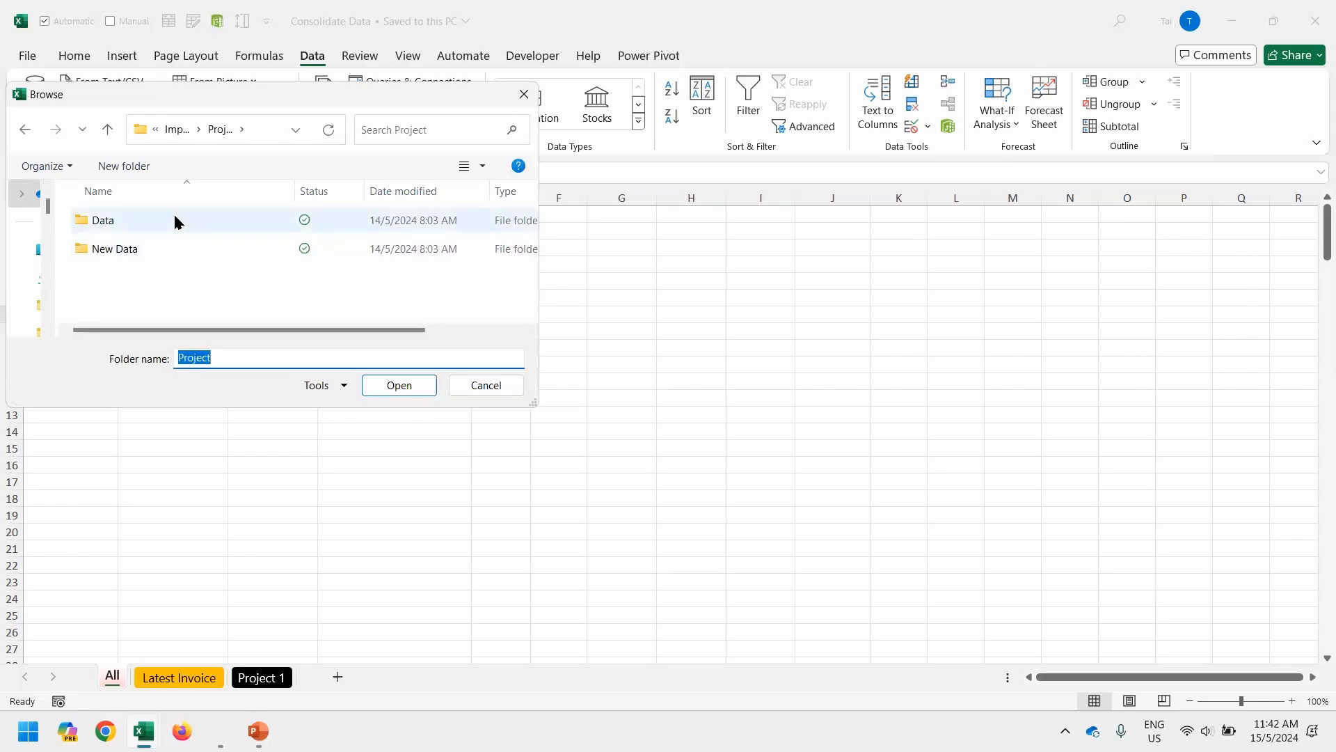
double_click(175, 216)
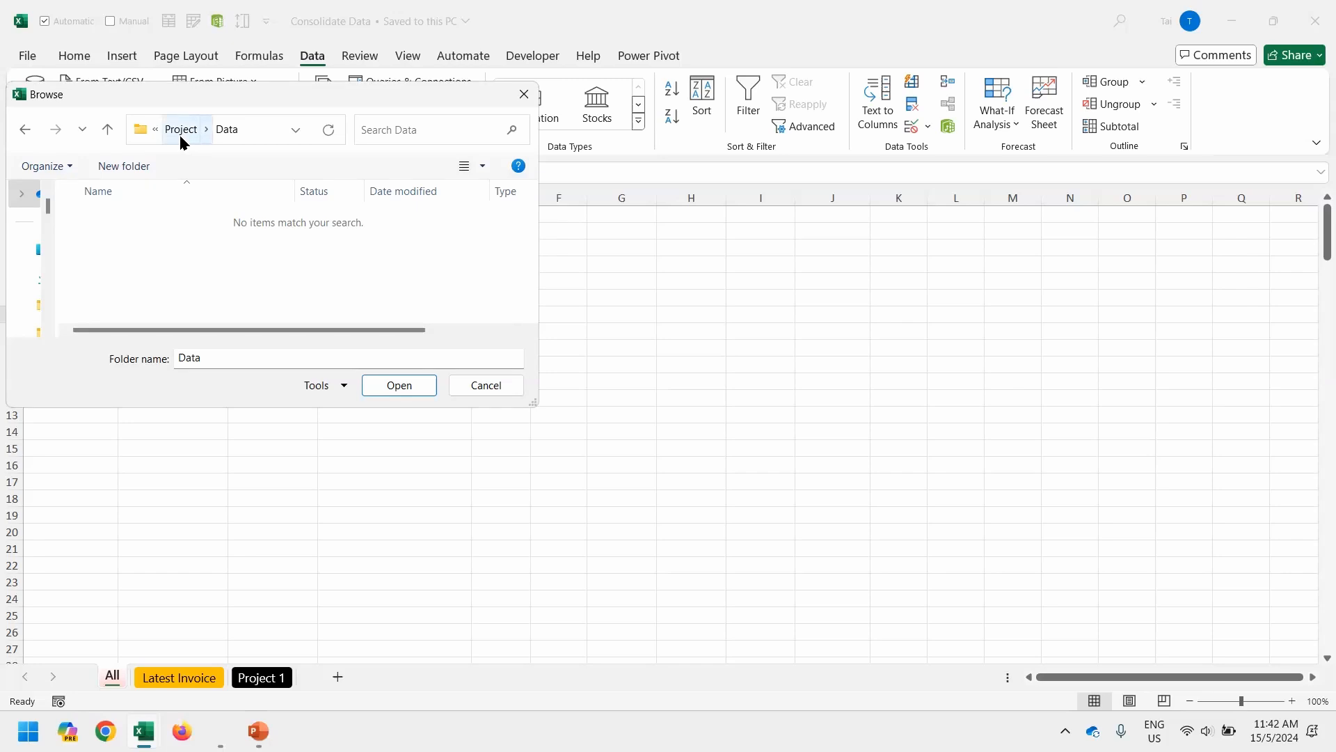
left_click(347, 360)
key("Return")
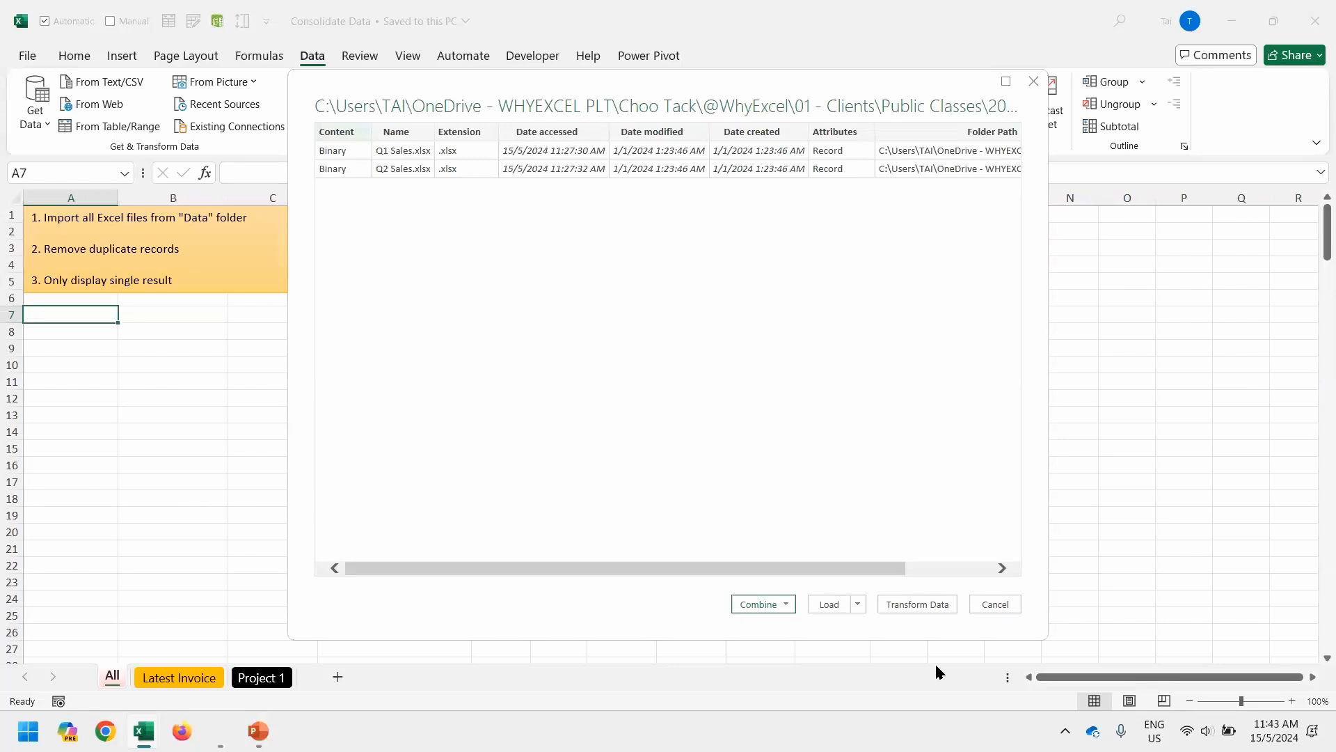
left_click(917, 604)
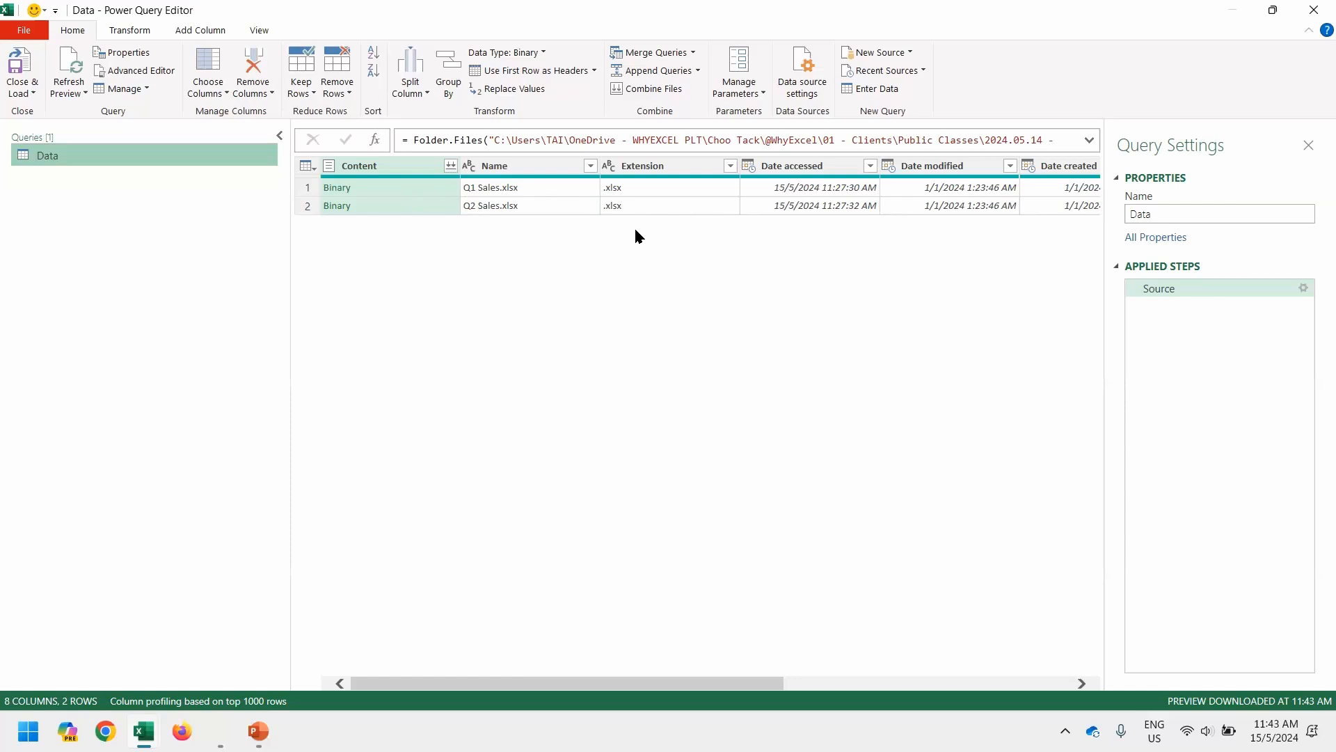
Step: Combine the files in the Content column by extracting the Invoice sheet, using the first file as the sample
left_click(450, 167)
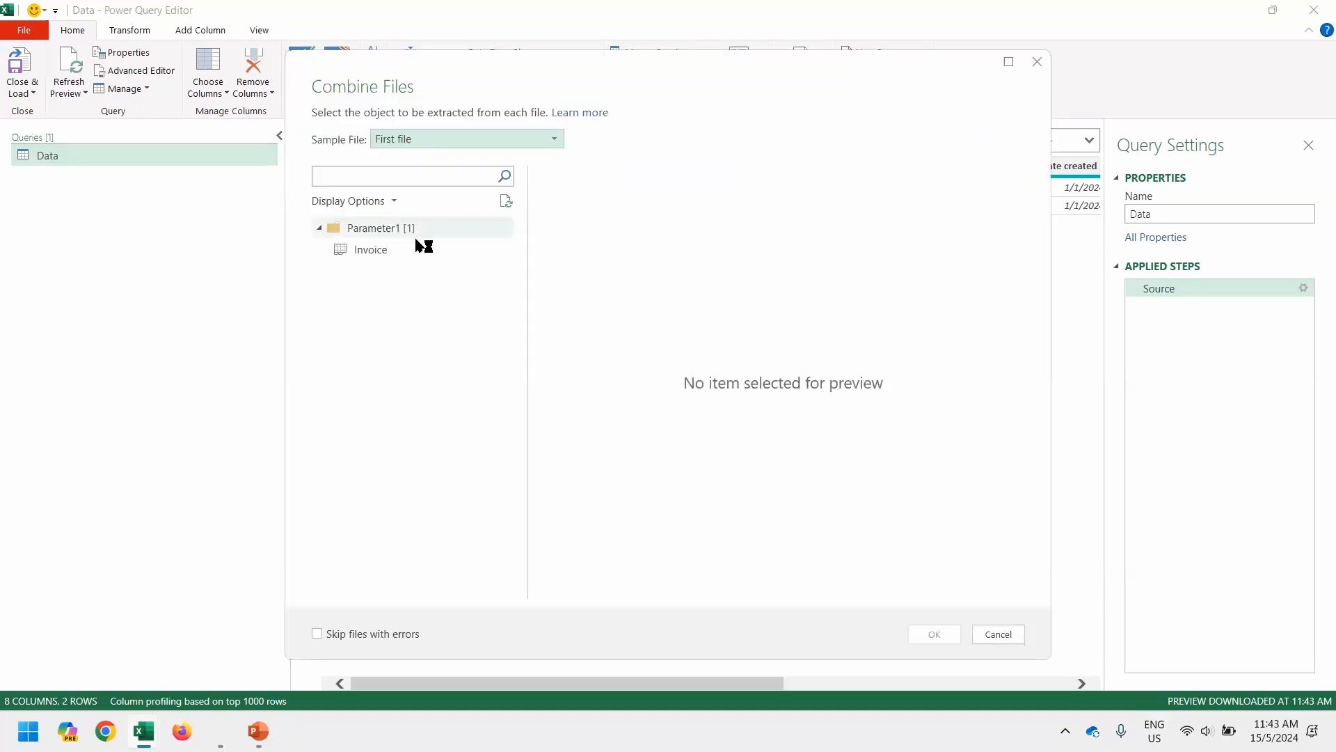
left_click(405, 251)
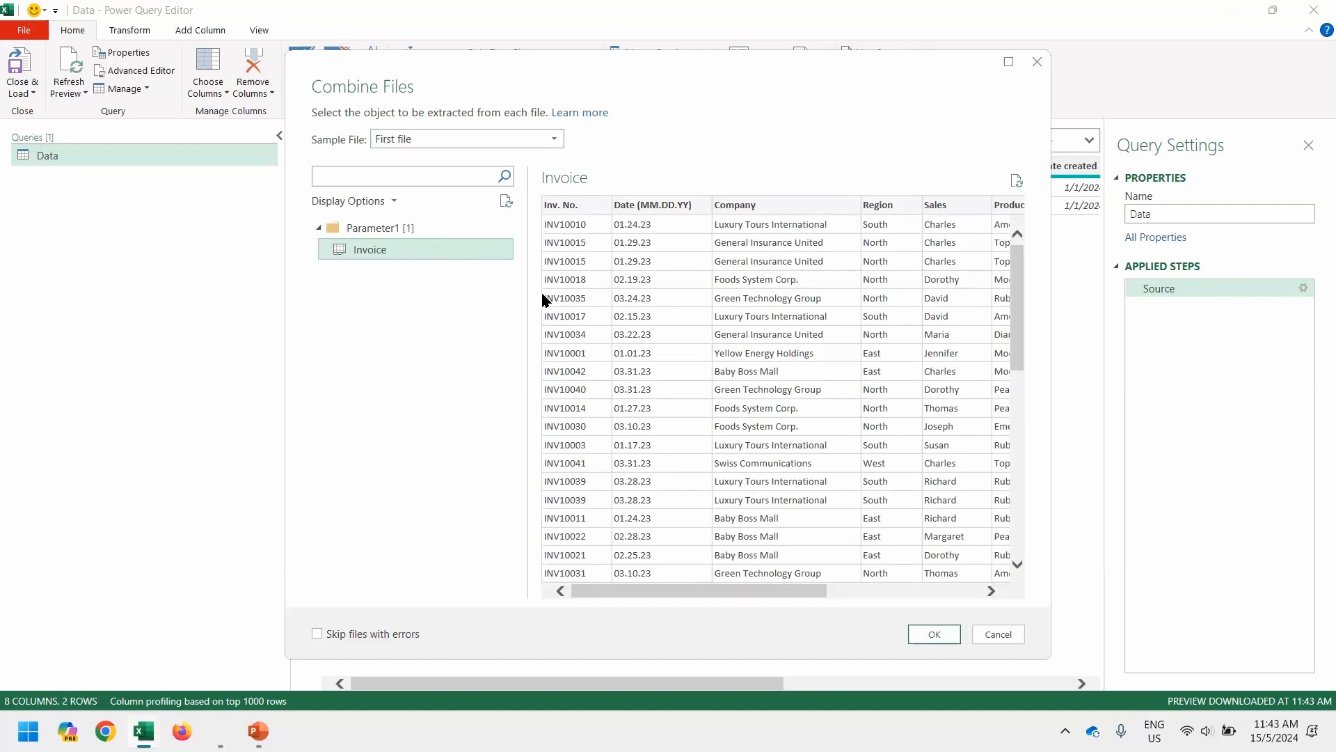
left_click(918, 636)
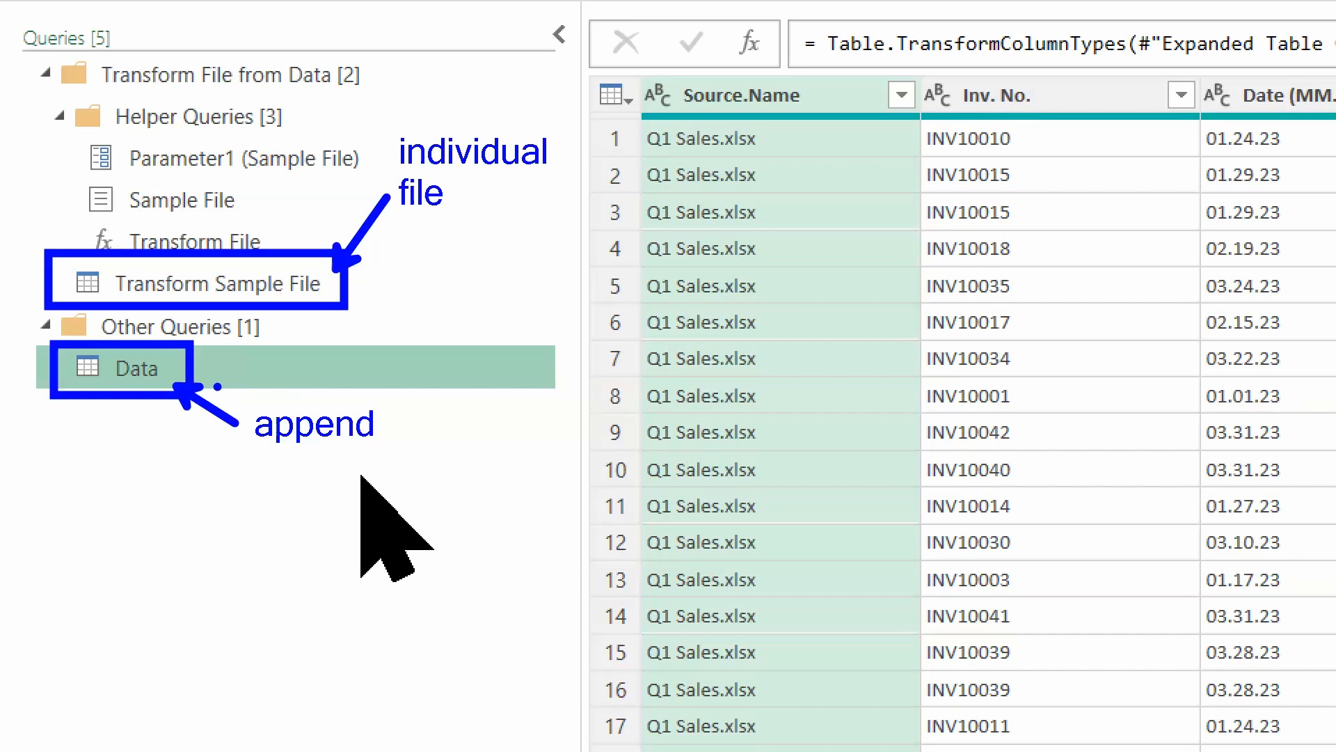
Step: In the Transform Sample File query, delete the Promoted Headers step and remove the top 1 row
left_click(223, 286)
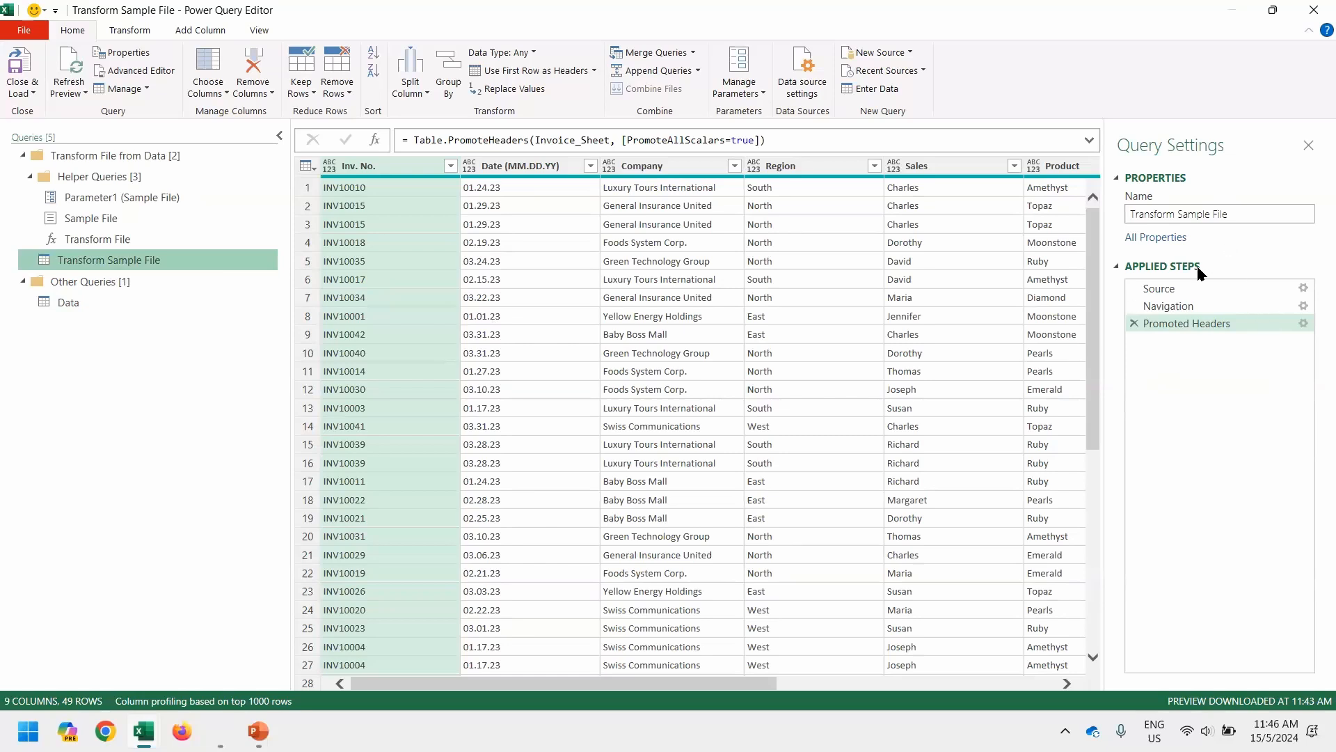
left_click(1133, 323)
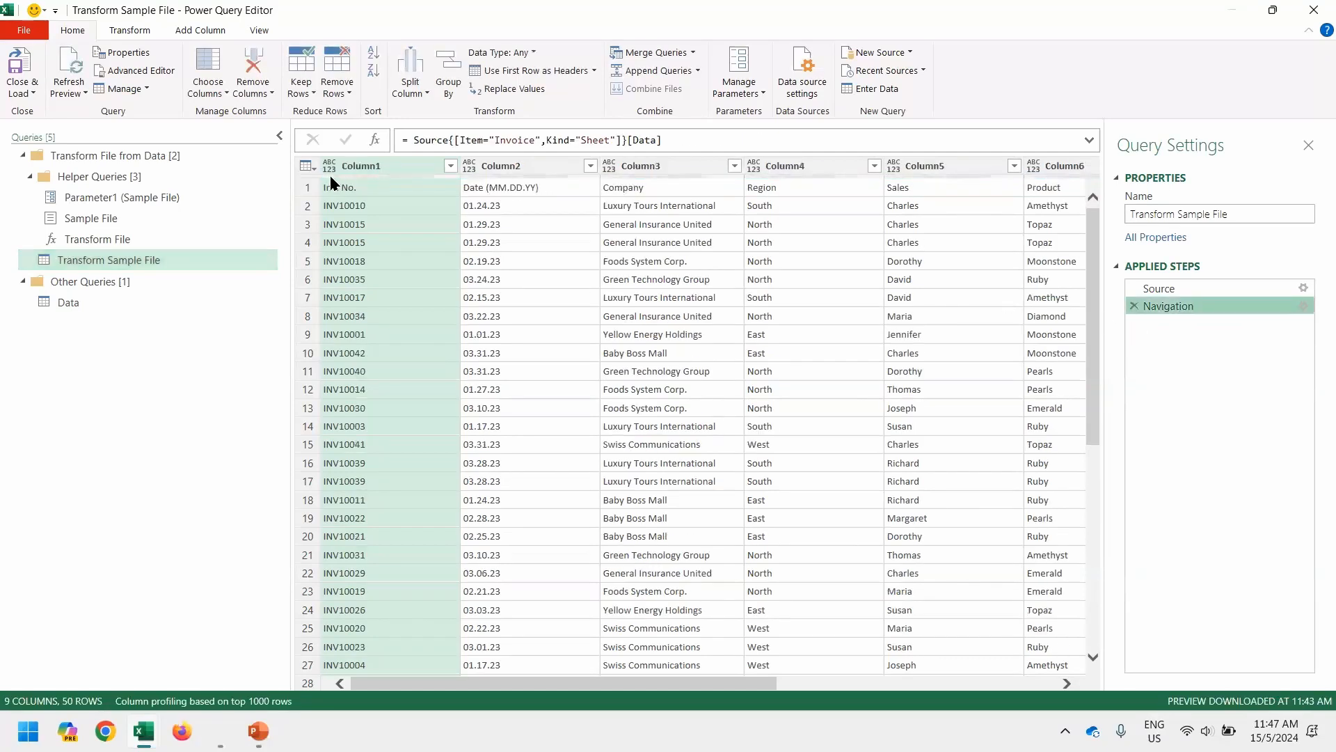
left_click(345, 98)
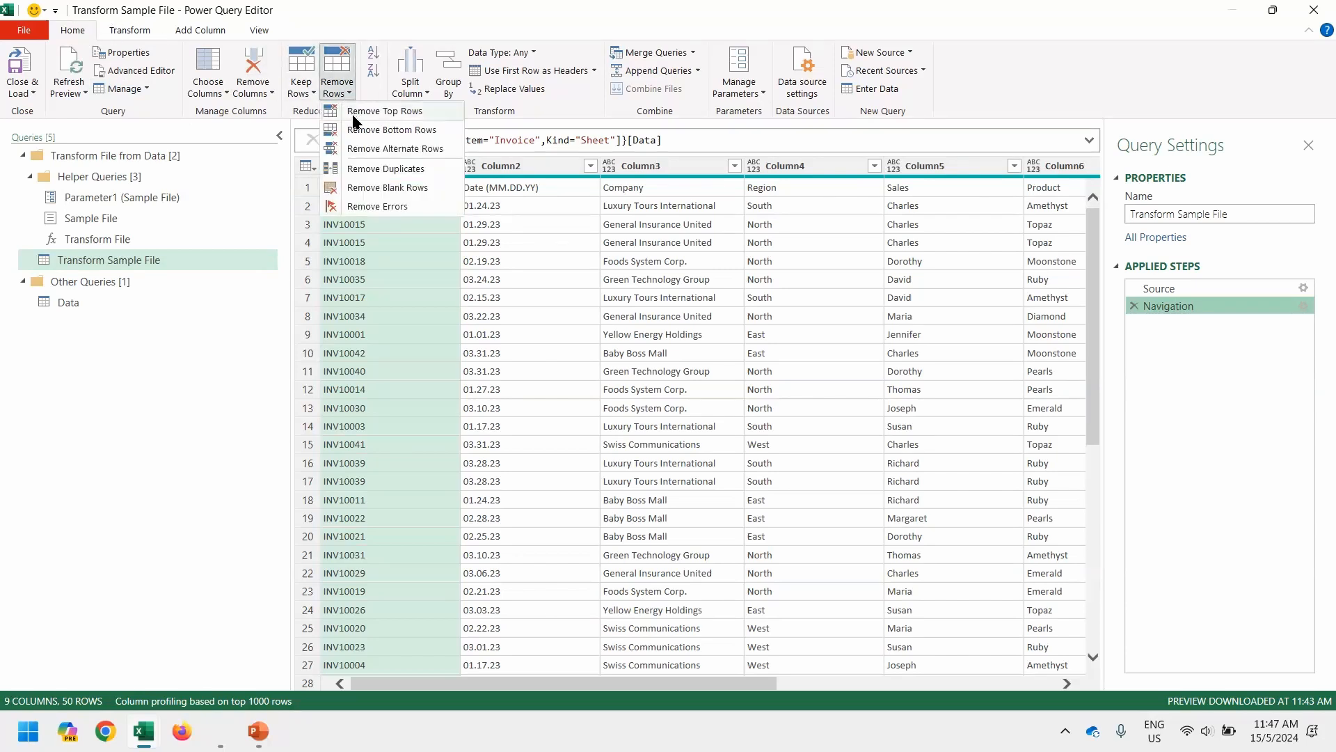
left_click(353, 114)
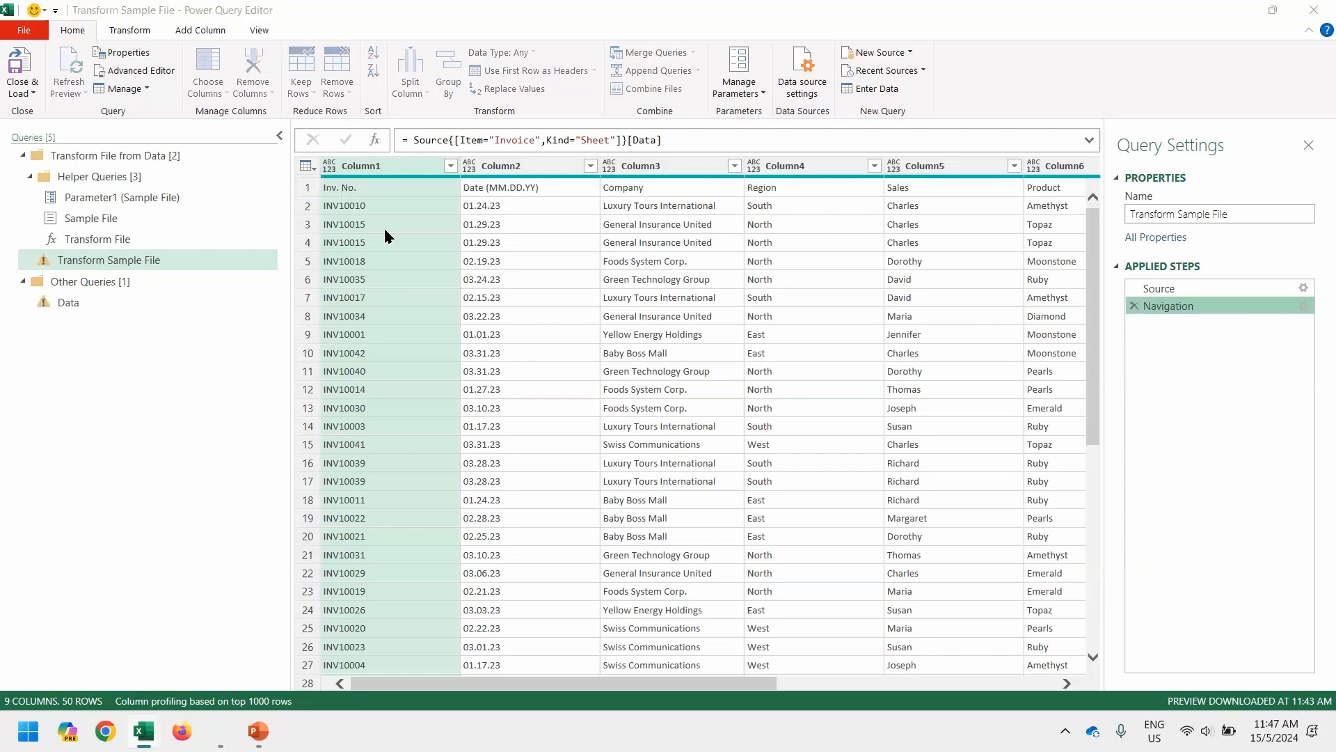
type("1")
key("Return")
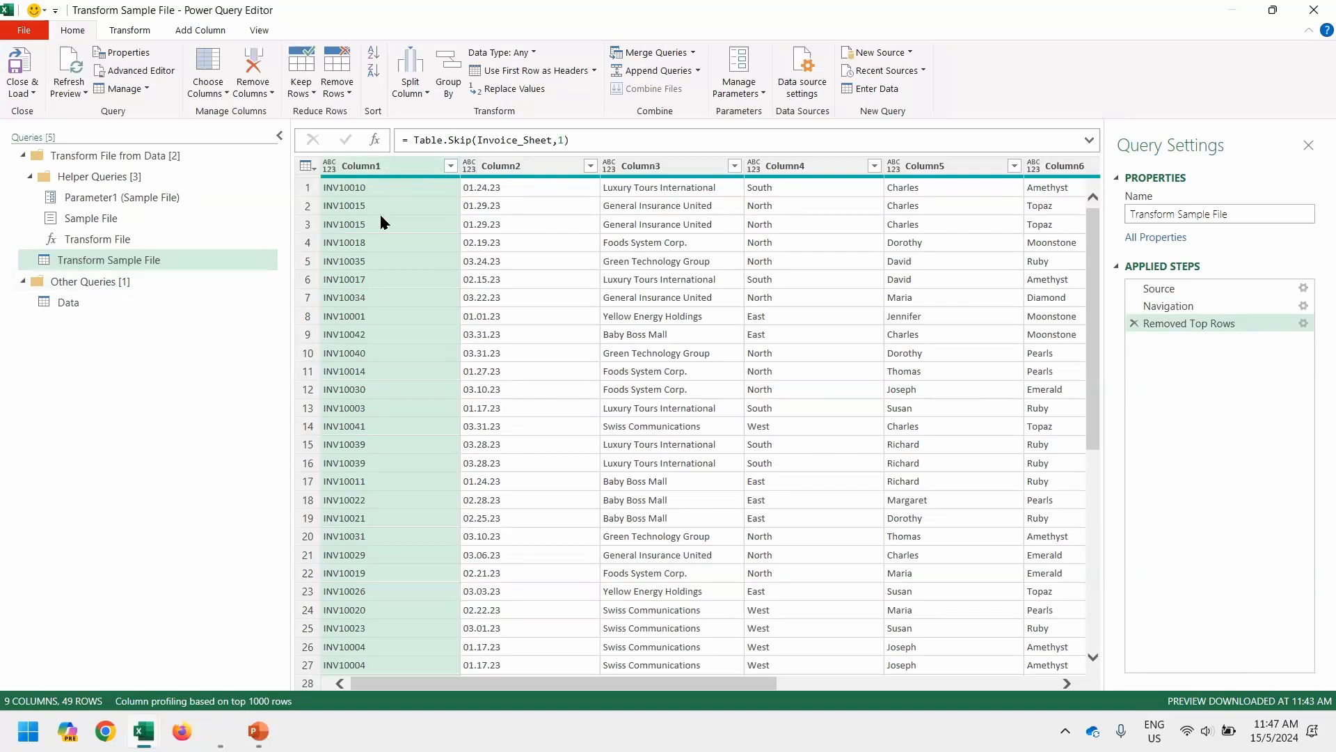
Step: Rename the sample file's first column Invoice No and its second column Date
double_click(383, 166)
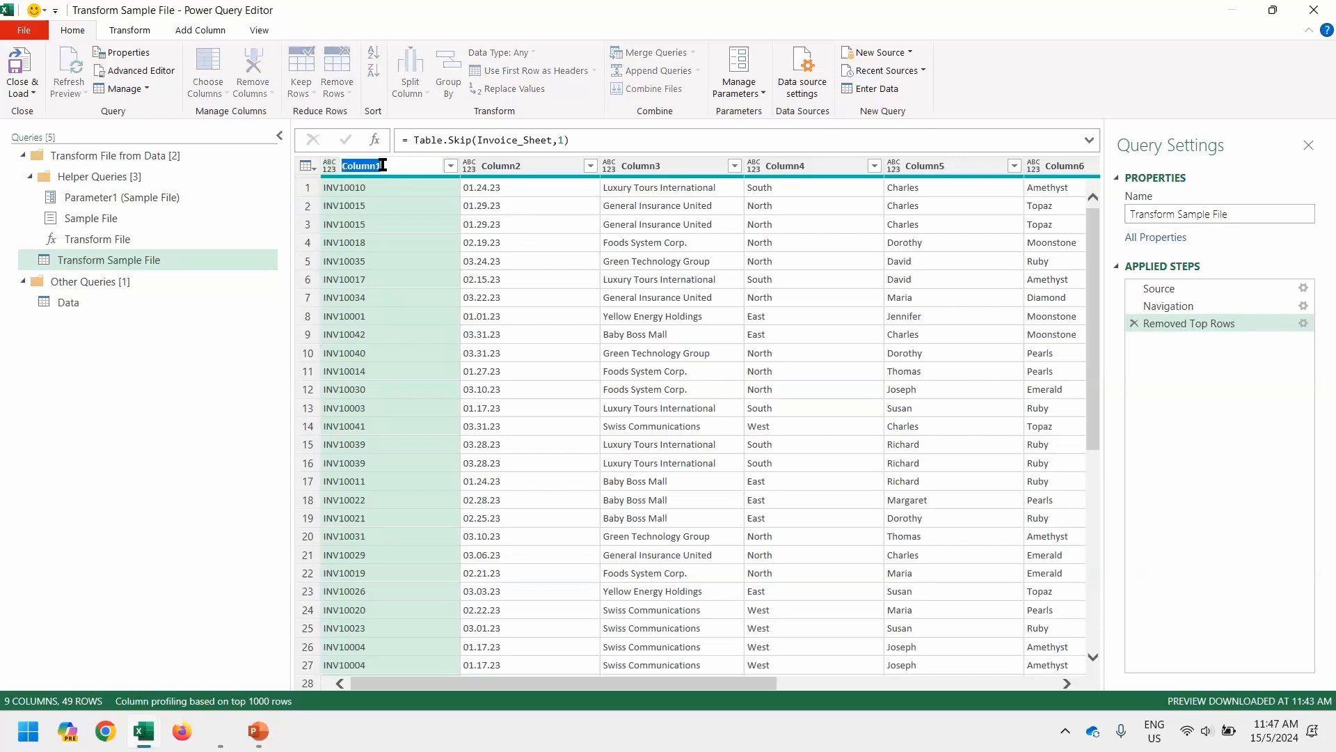
type("Invoice No")
key("Return")
double_click(514, 166)
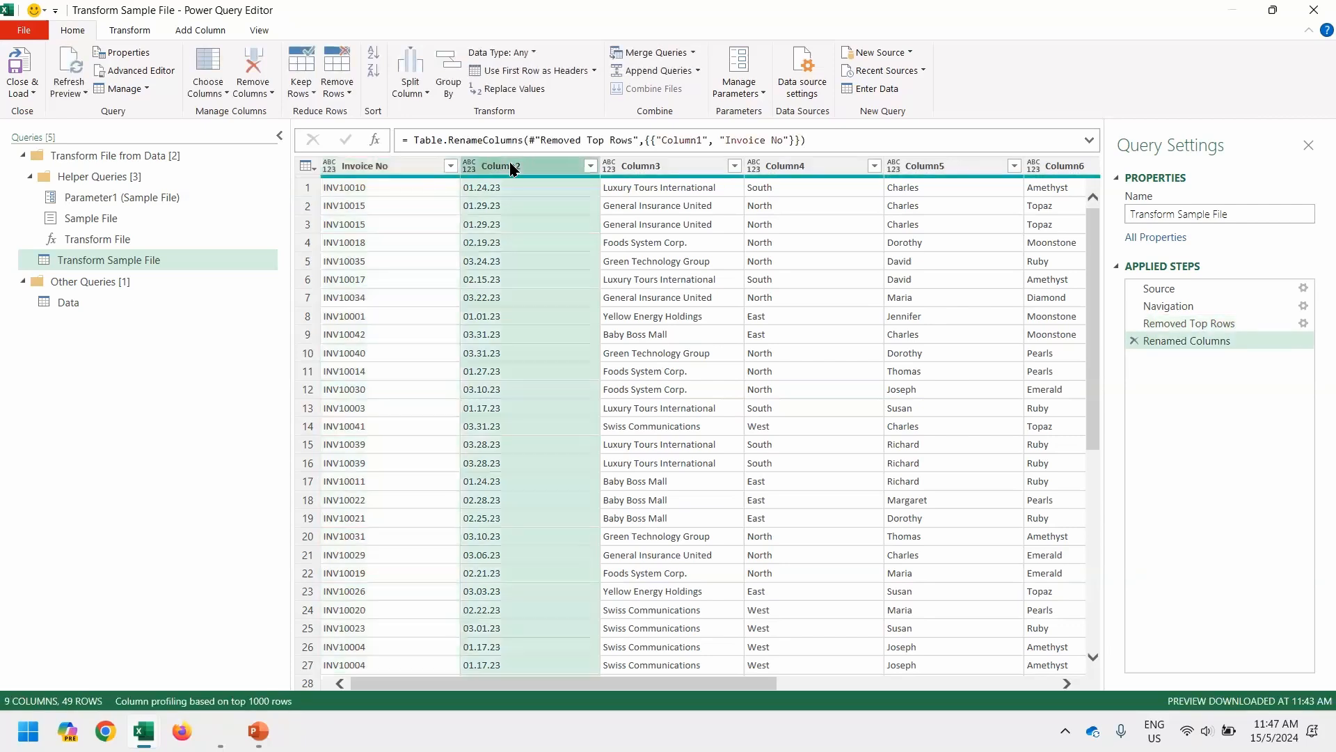
type("Date")
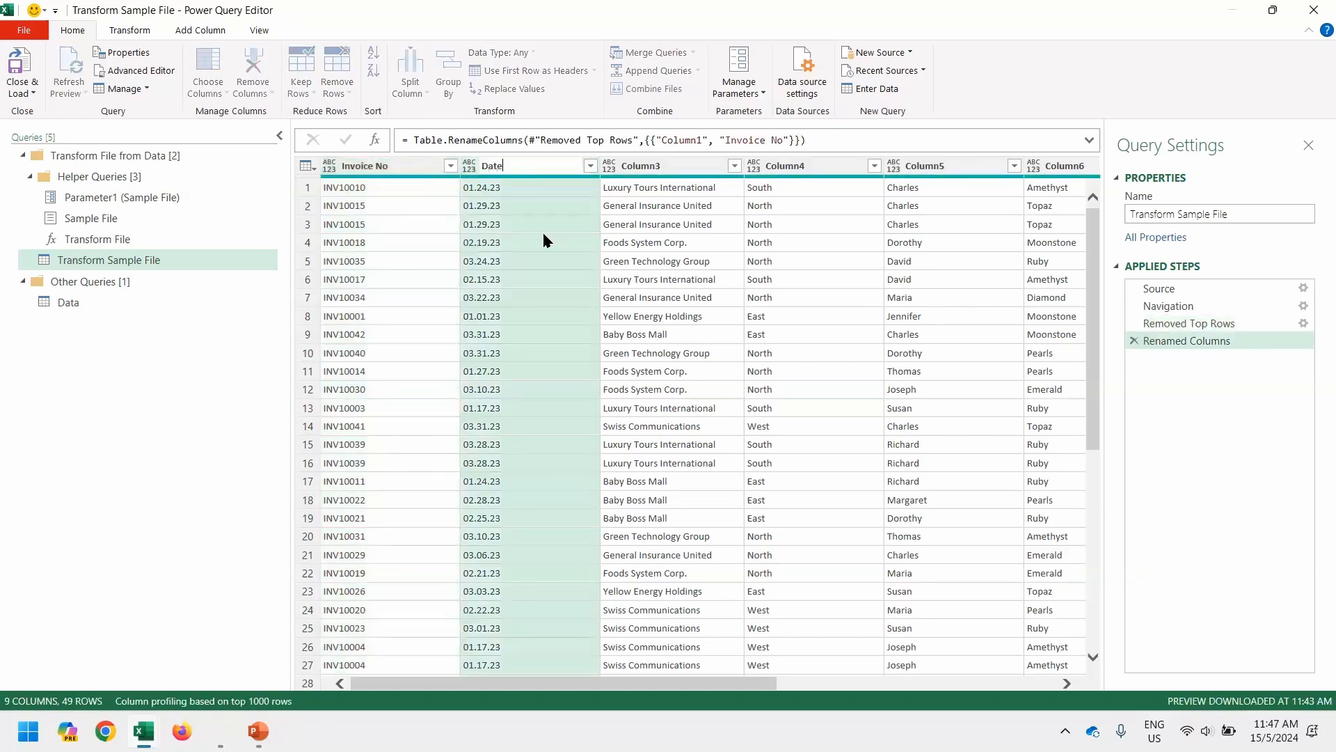
key("Return")
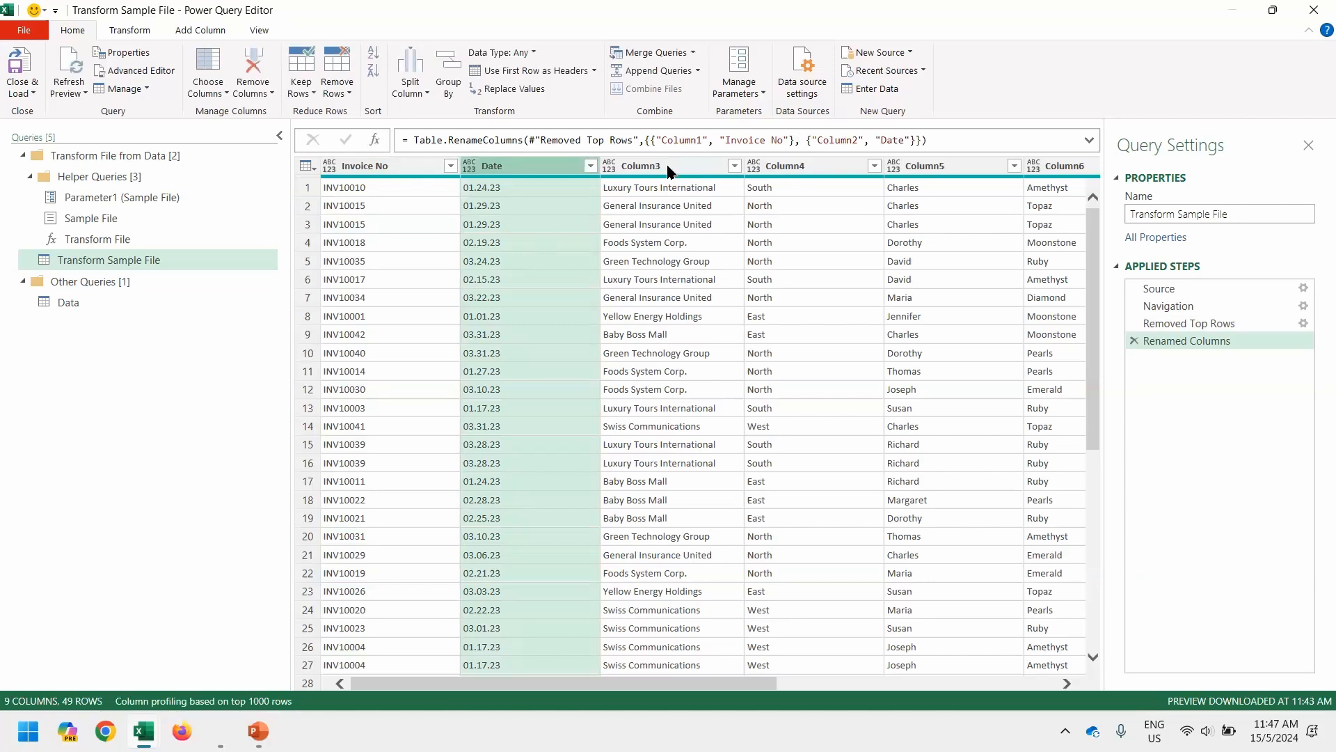
Step: Rename the sample file's third, fourth and fifth columns Customer, Region and Salesperson
double_click(670, 166)
type("Customer")
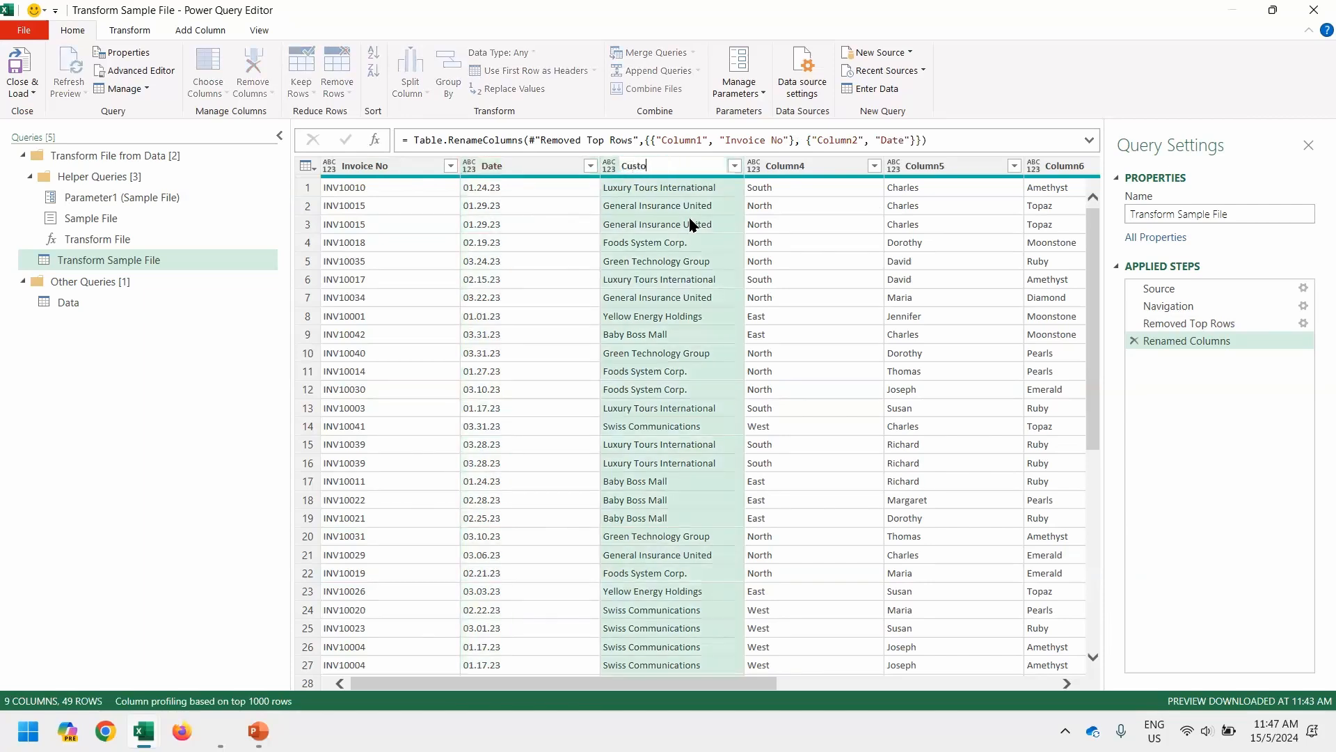
key("Return")
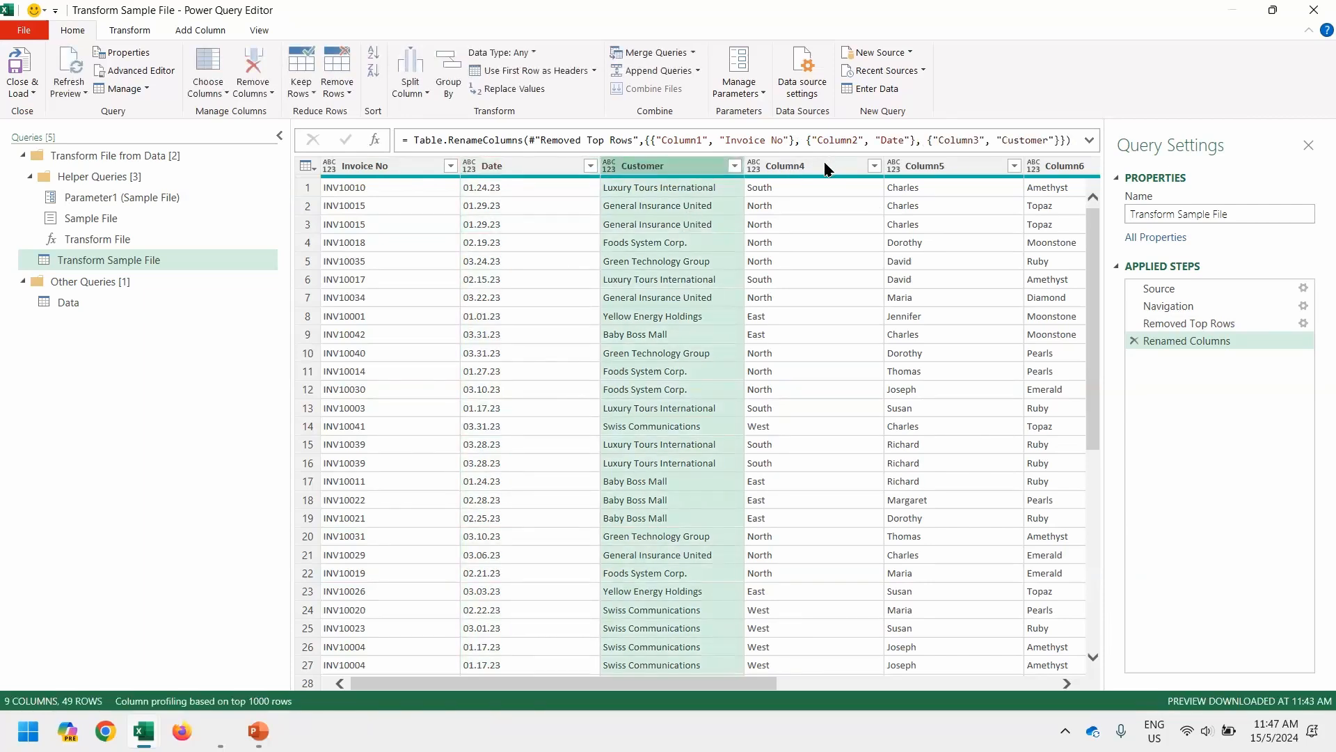
double_click(825, 165)
type("Region")
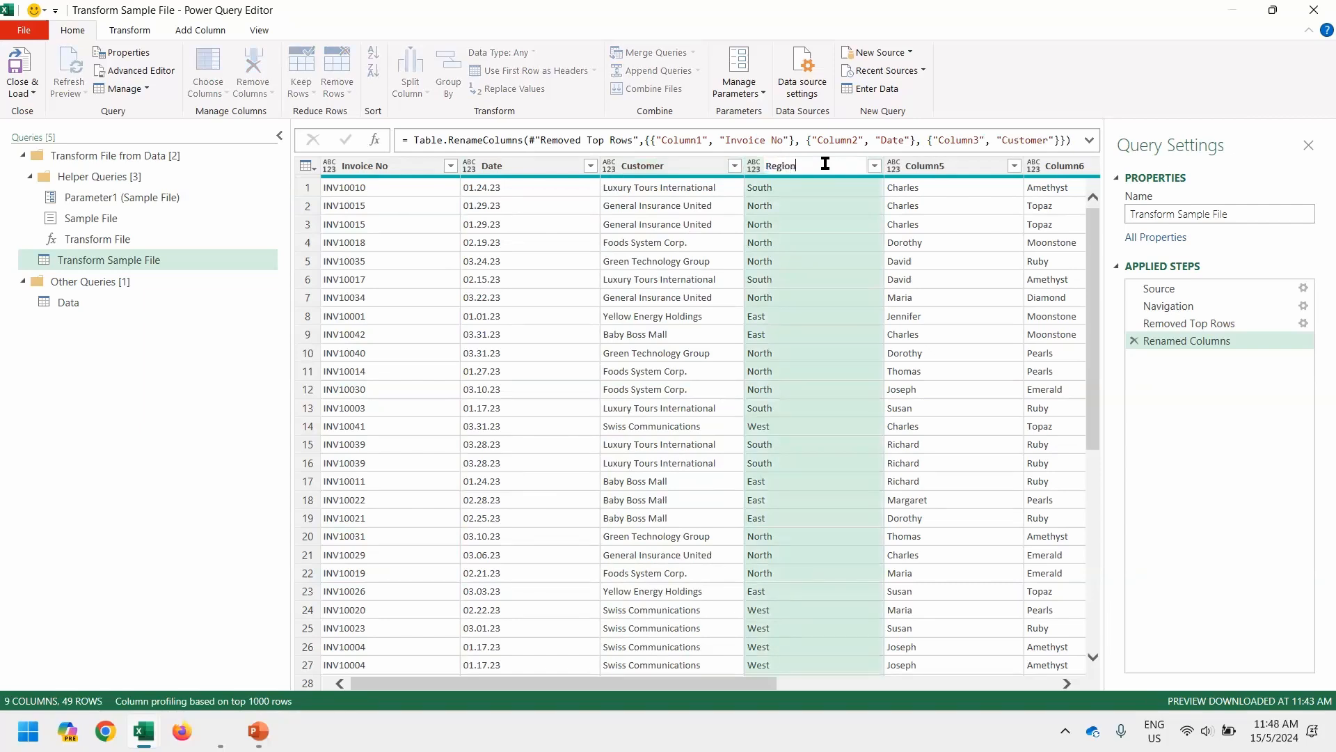
key("Return")
double_click(929, 165)
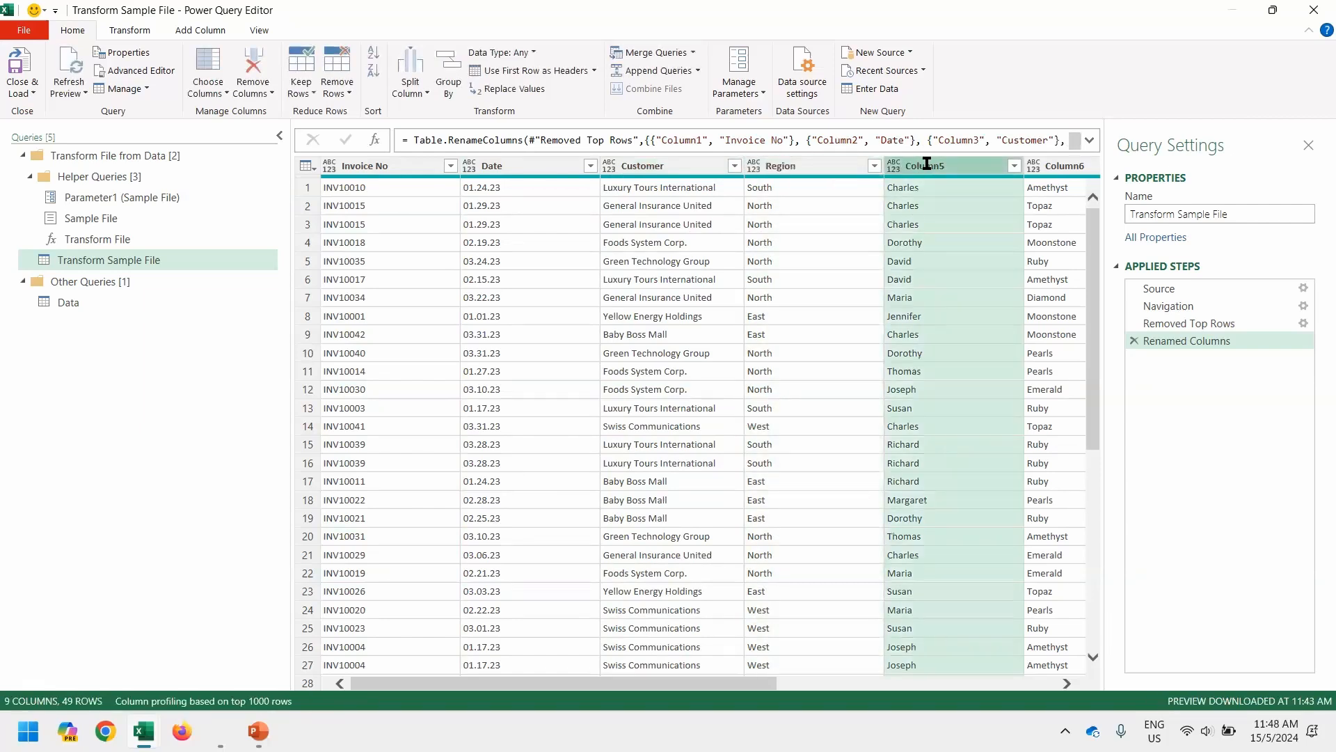
type("Salesperson")
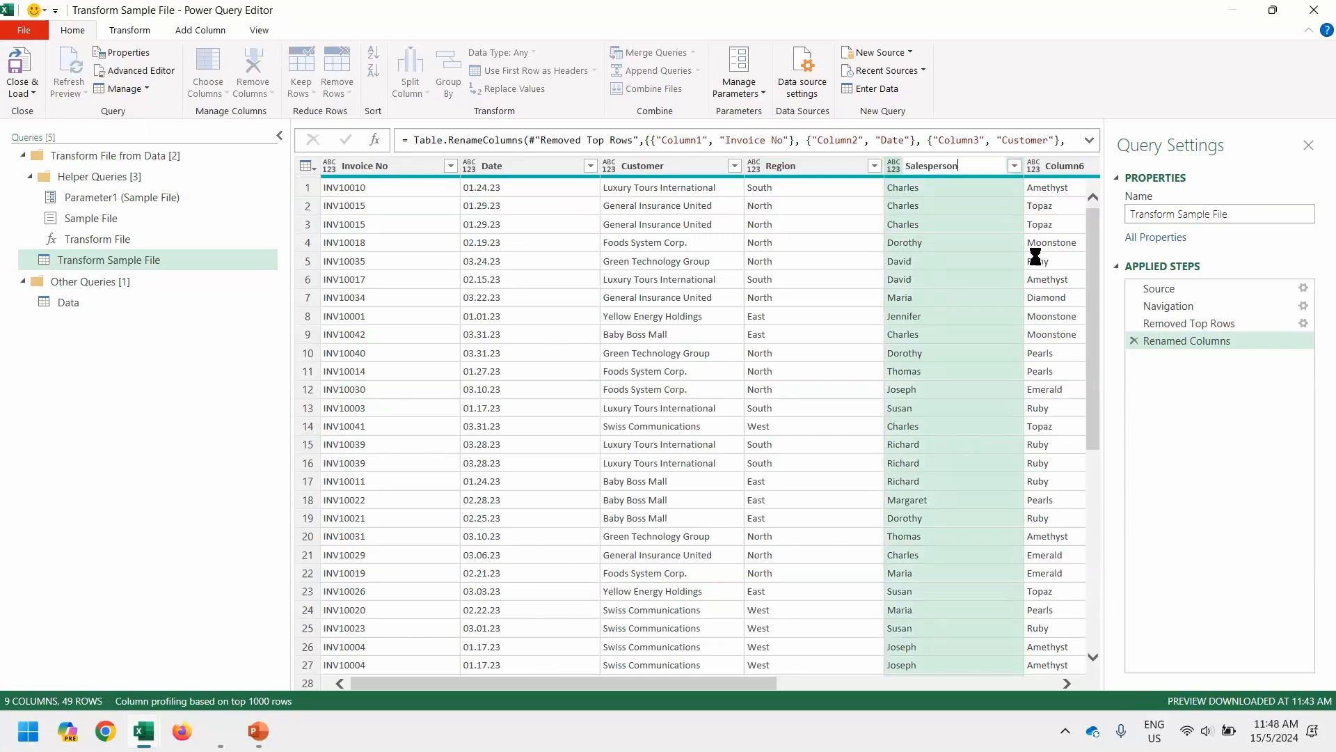
key("Return")
scroll(1034, 253, "right", 5)
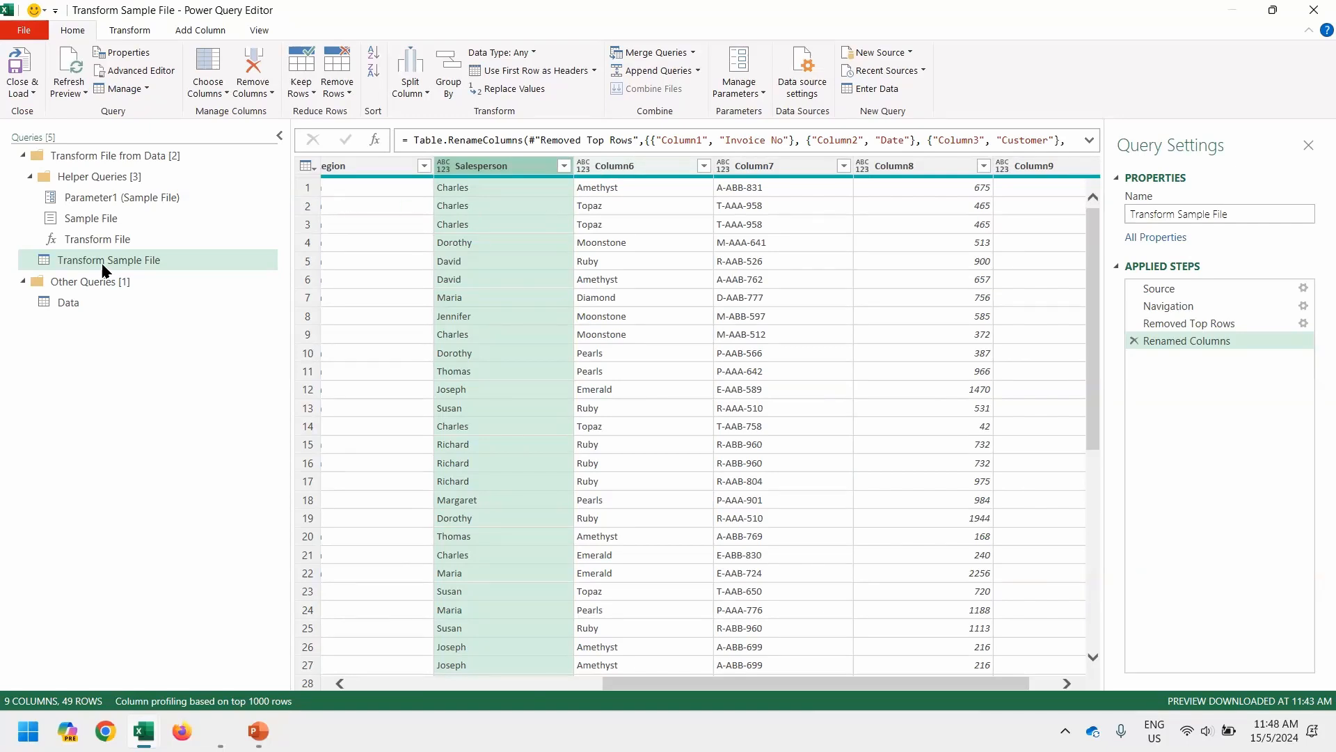
Step: In the Data query, start a locale-based type change for the Date column with Date as the data type
left_click(50, 303)
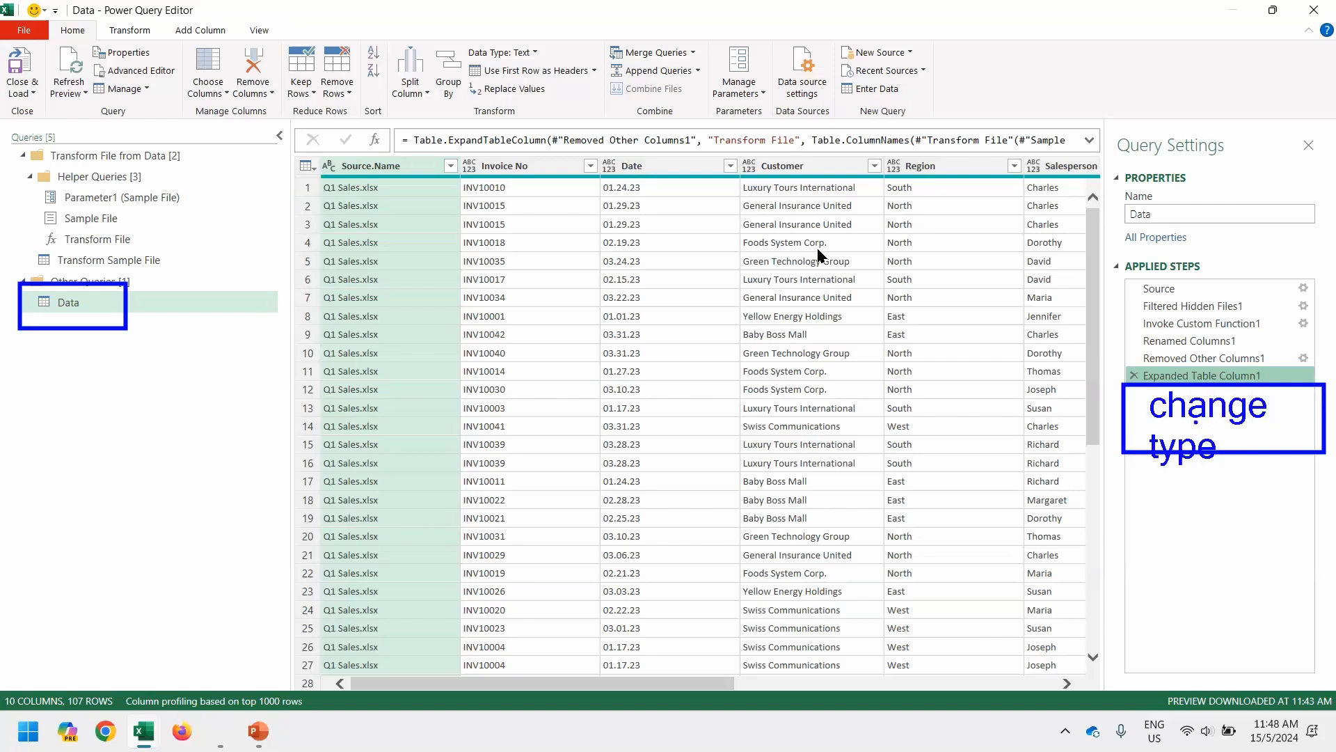
right_click(646, 167)
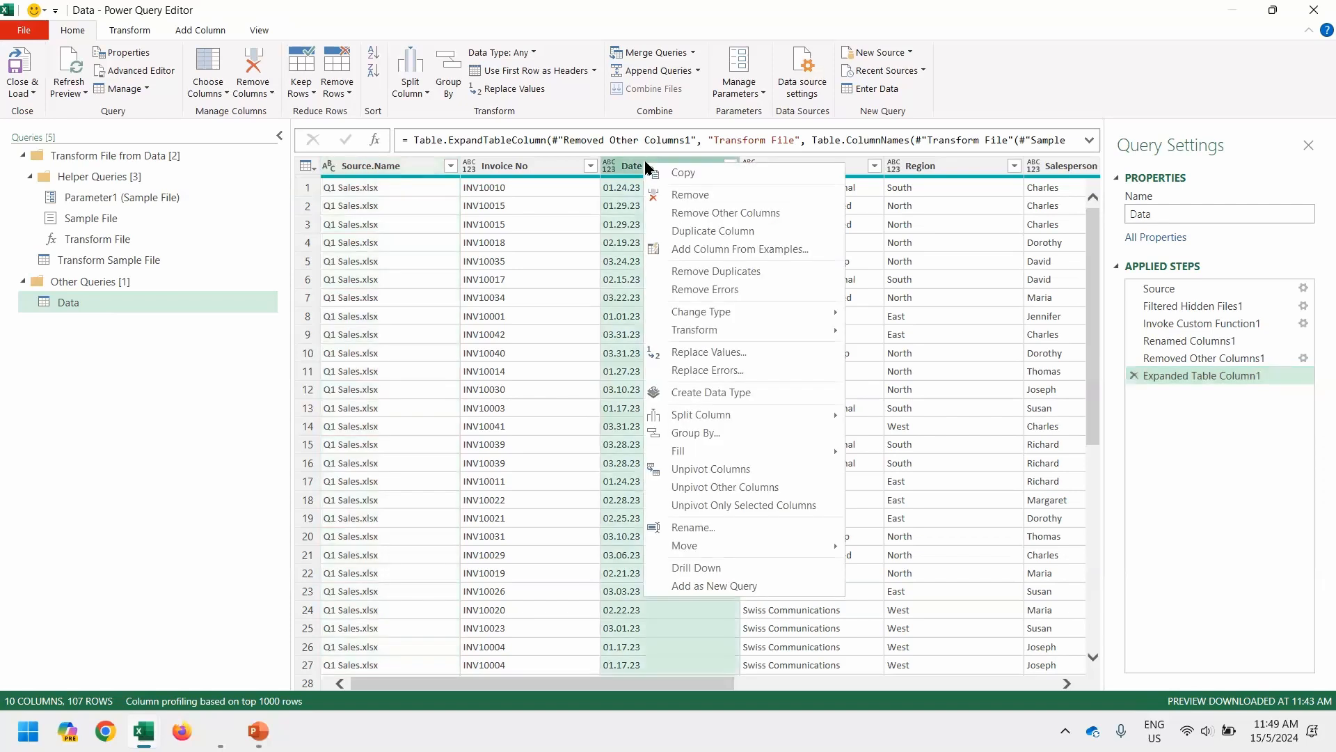
mouse_move(681, 315)
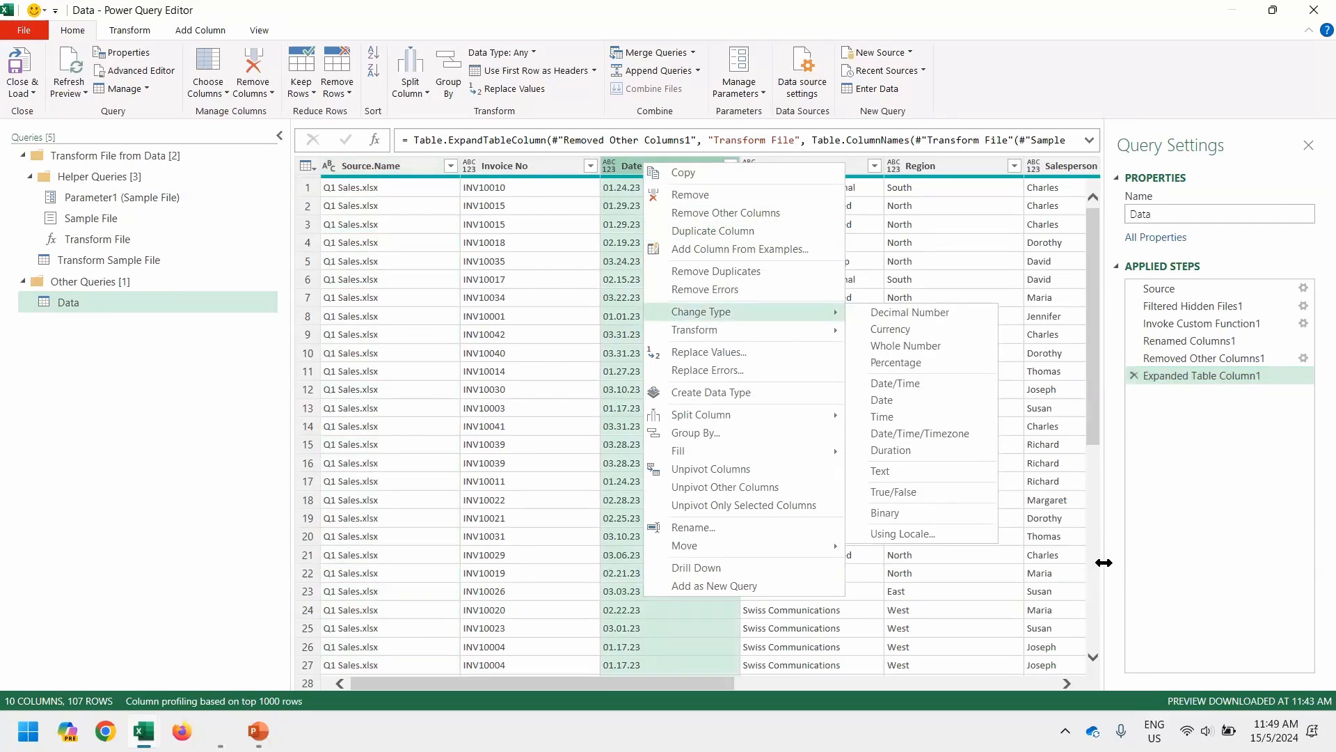
left_click(953, 540)
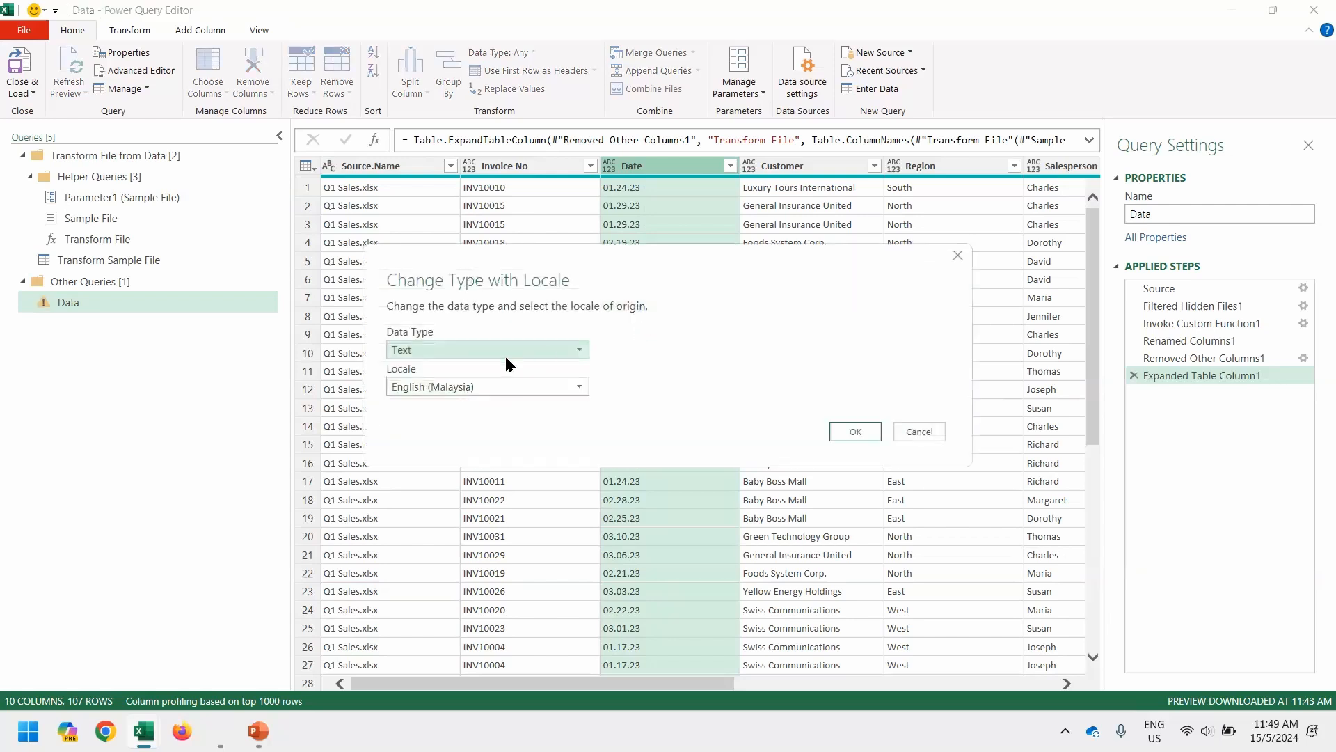
left_click(507, 349)
key("d")
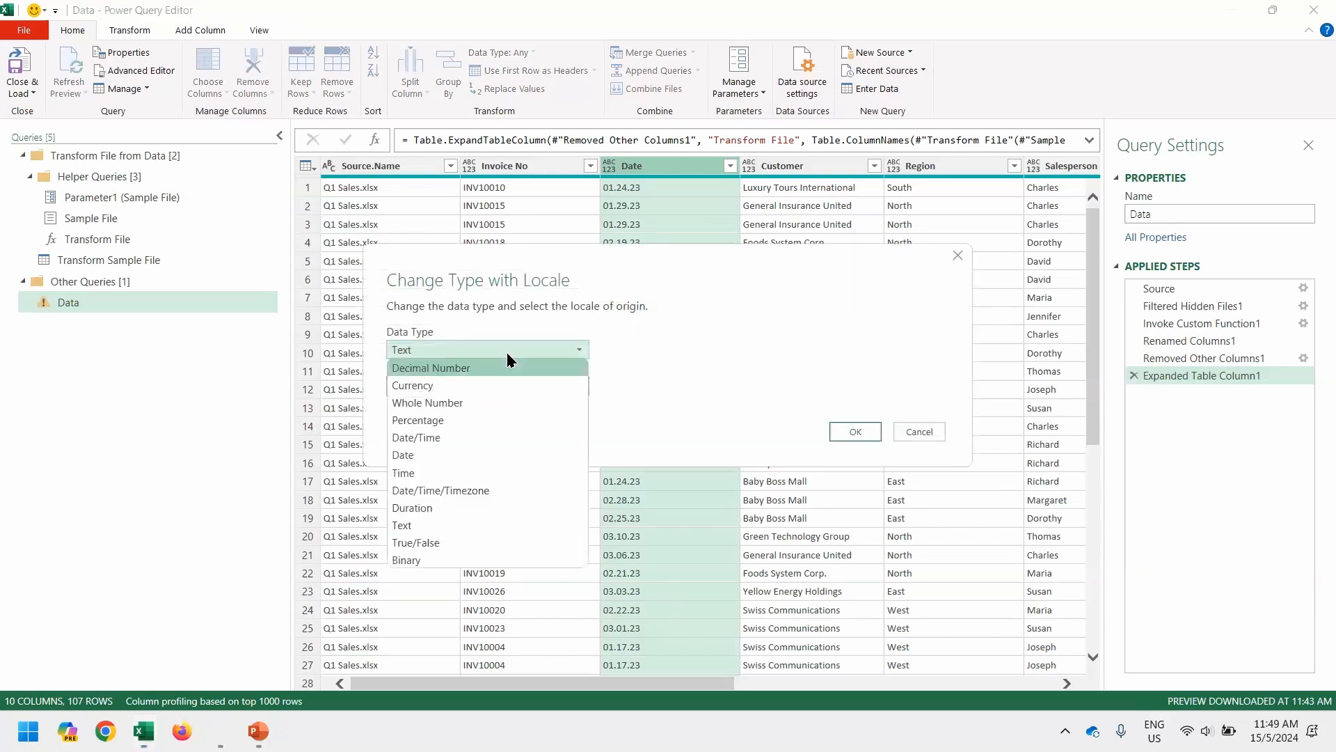
key("d")
key("Return")
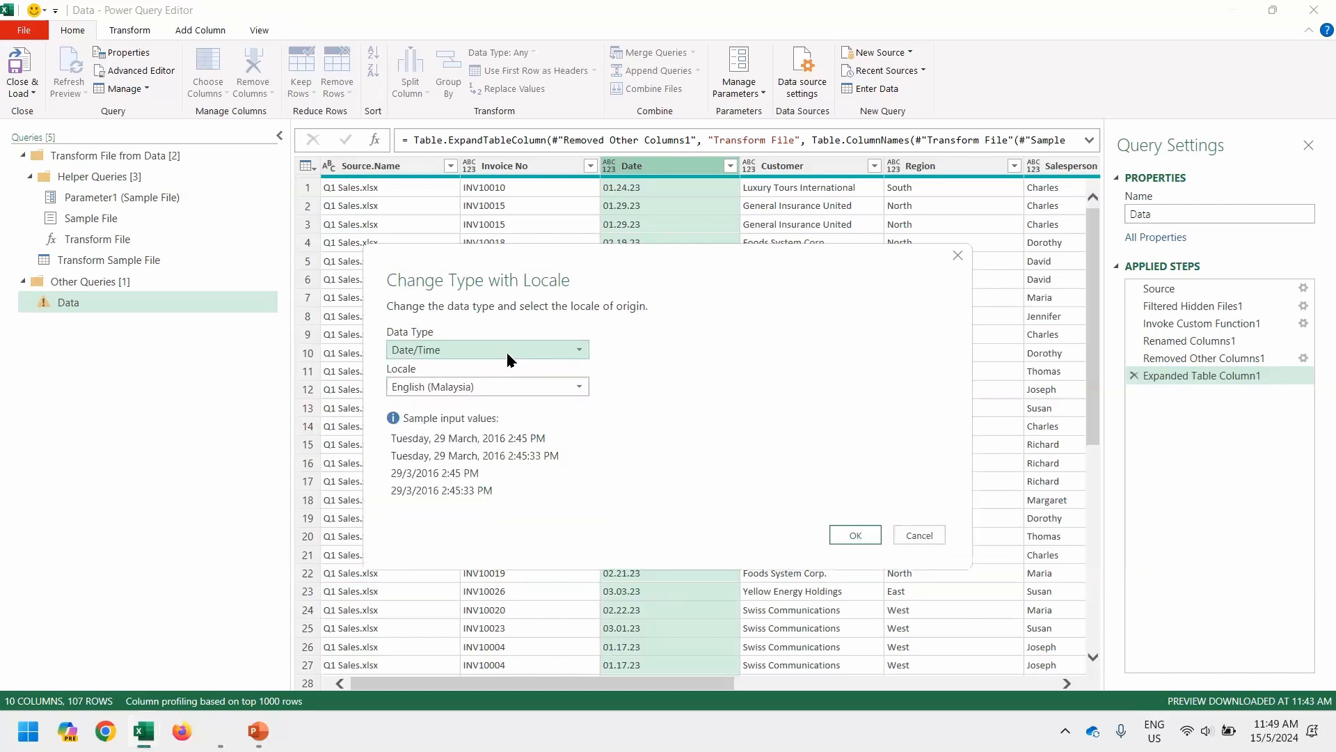
left_click(506, 353)
key("d")
key("Return")
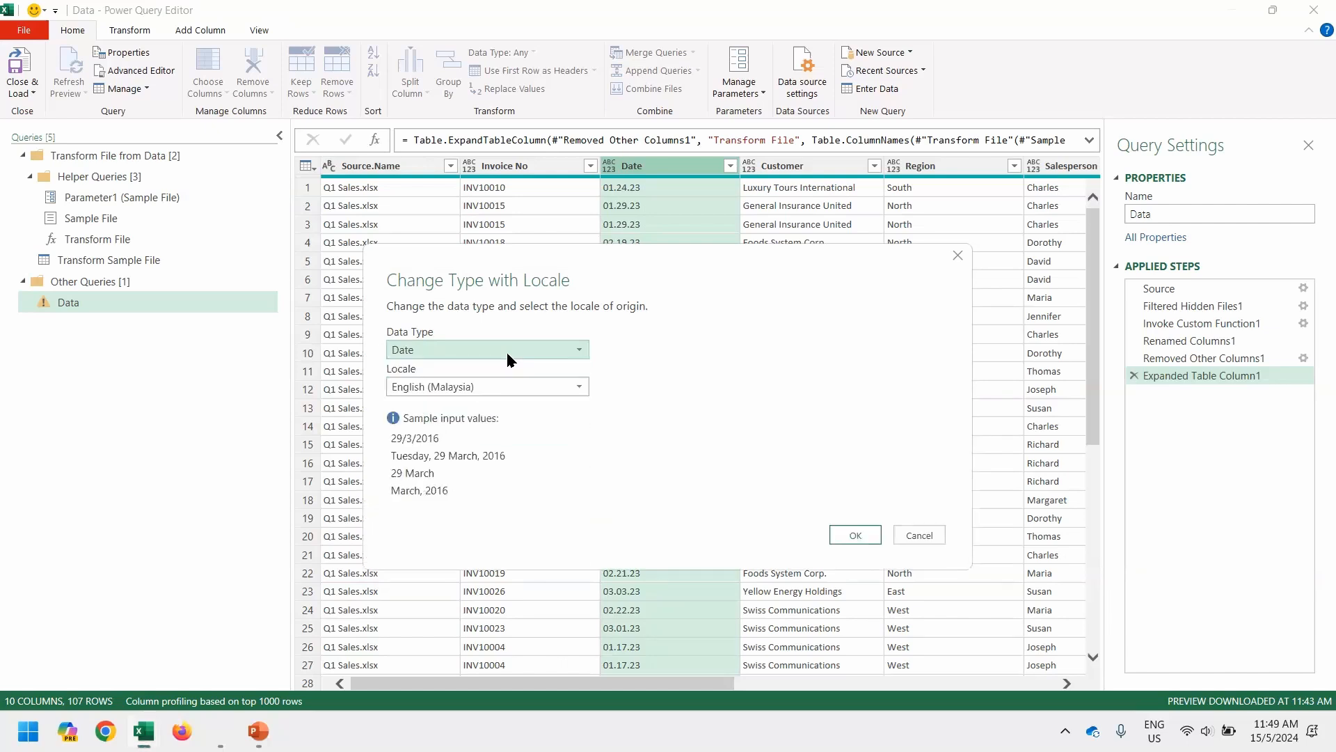
Step: Set the locale to English (United States) for the Date column's type conversion and apply it
left_click(505, 379)
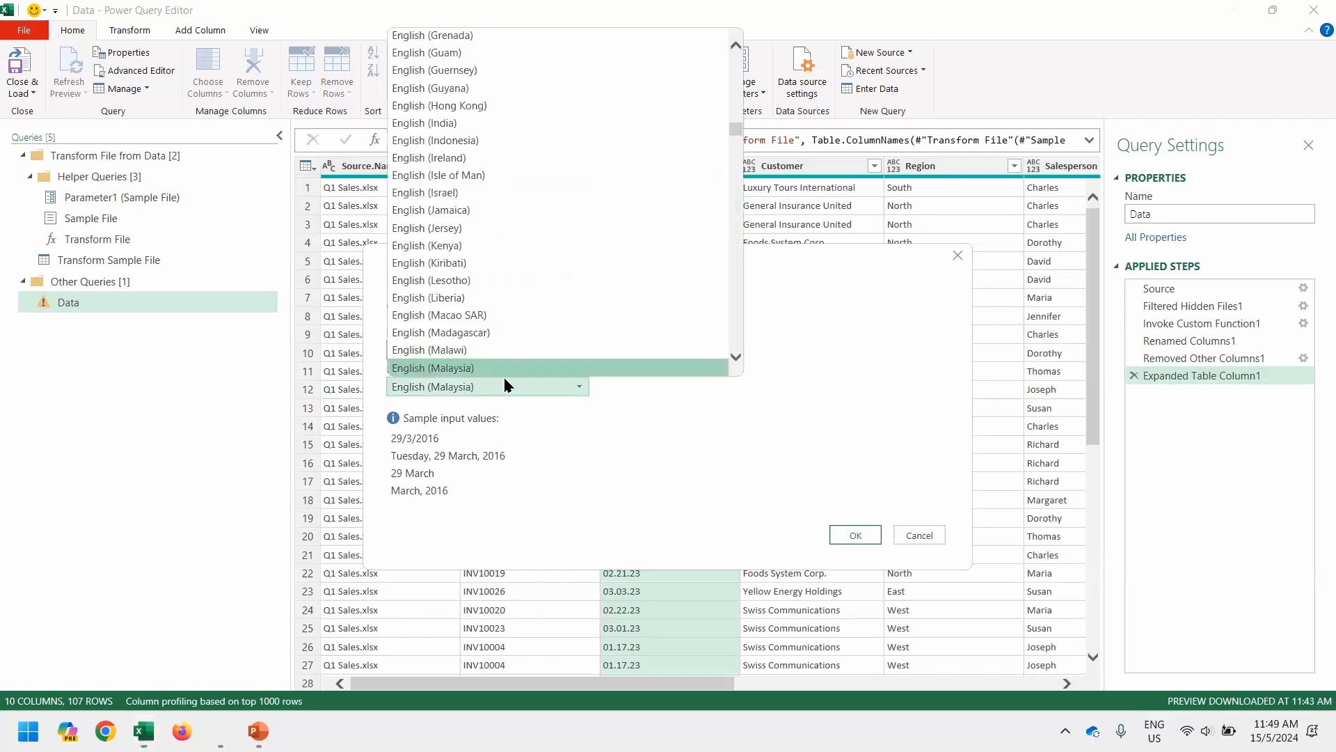
key("Page_Down")
key("Page_Down")
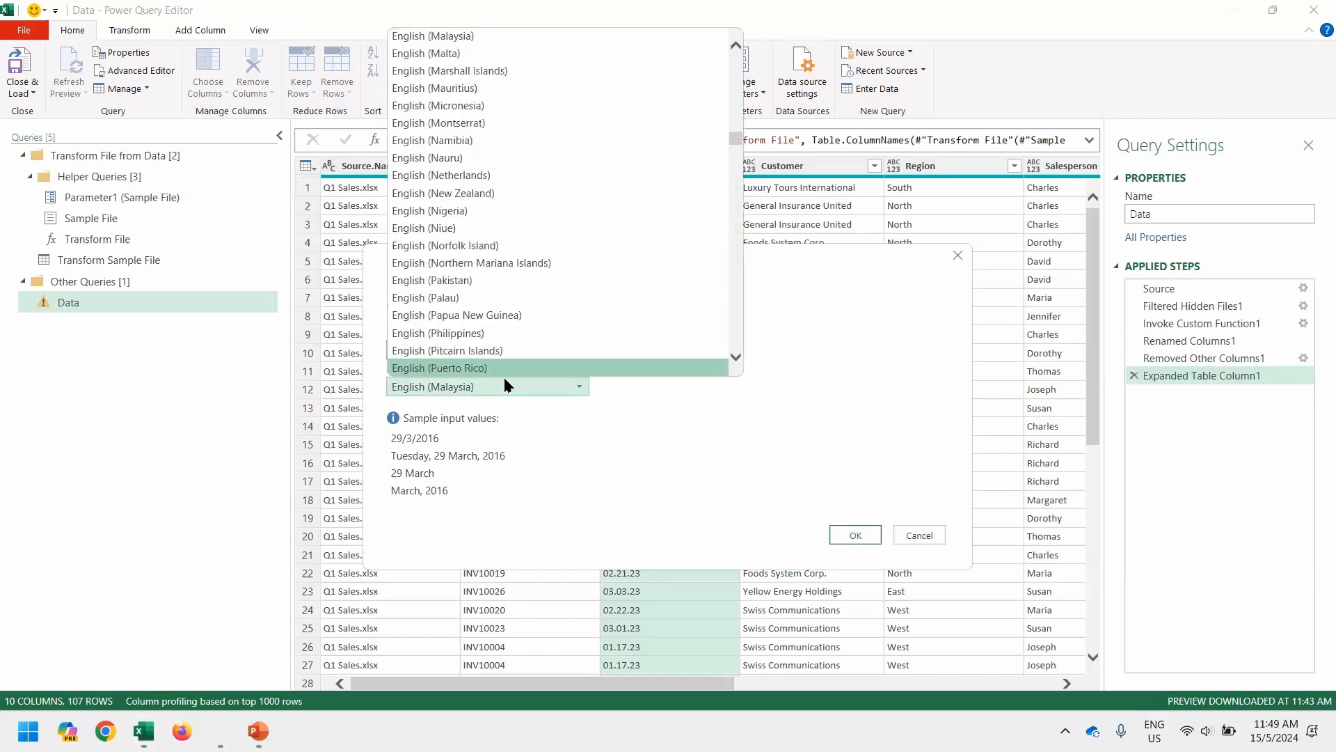
key("Page_Down")
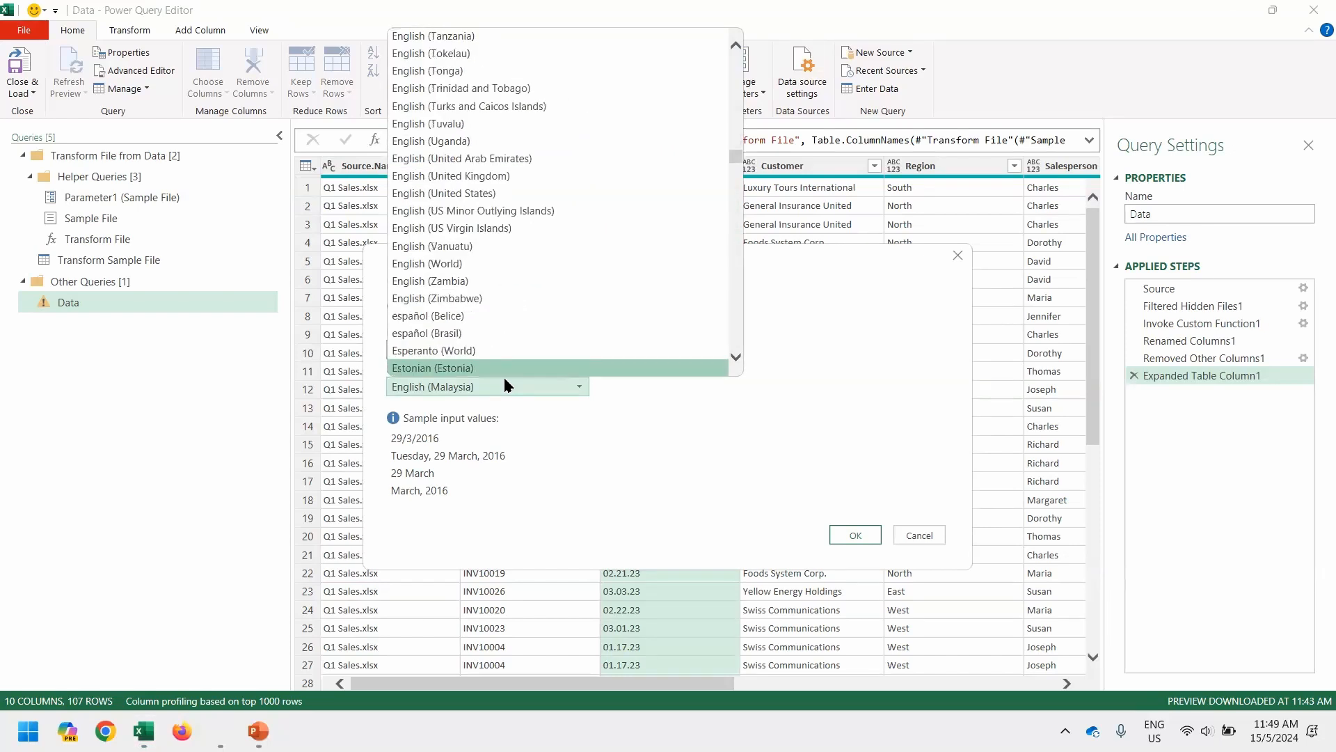
key("Up")
key("Up")
key("Up")
key("Up")
key("Up")
key("Up")
key("Up")
key("Up")
key("Up")
key("Up")
key("Up")
key("Down")
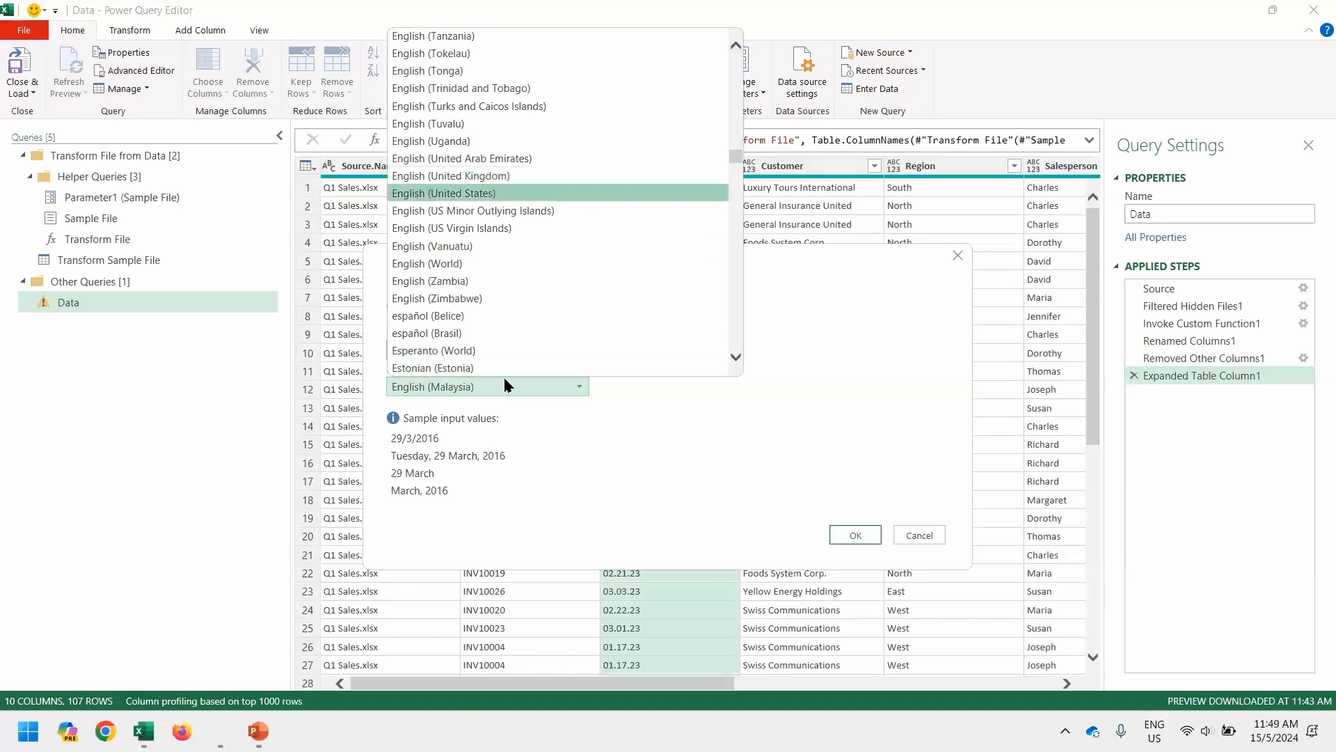
key("Return")
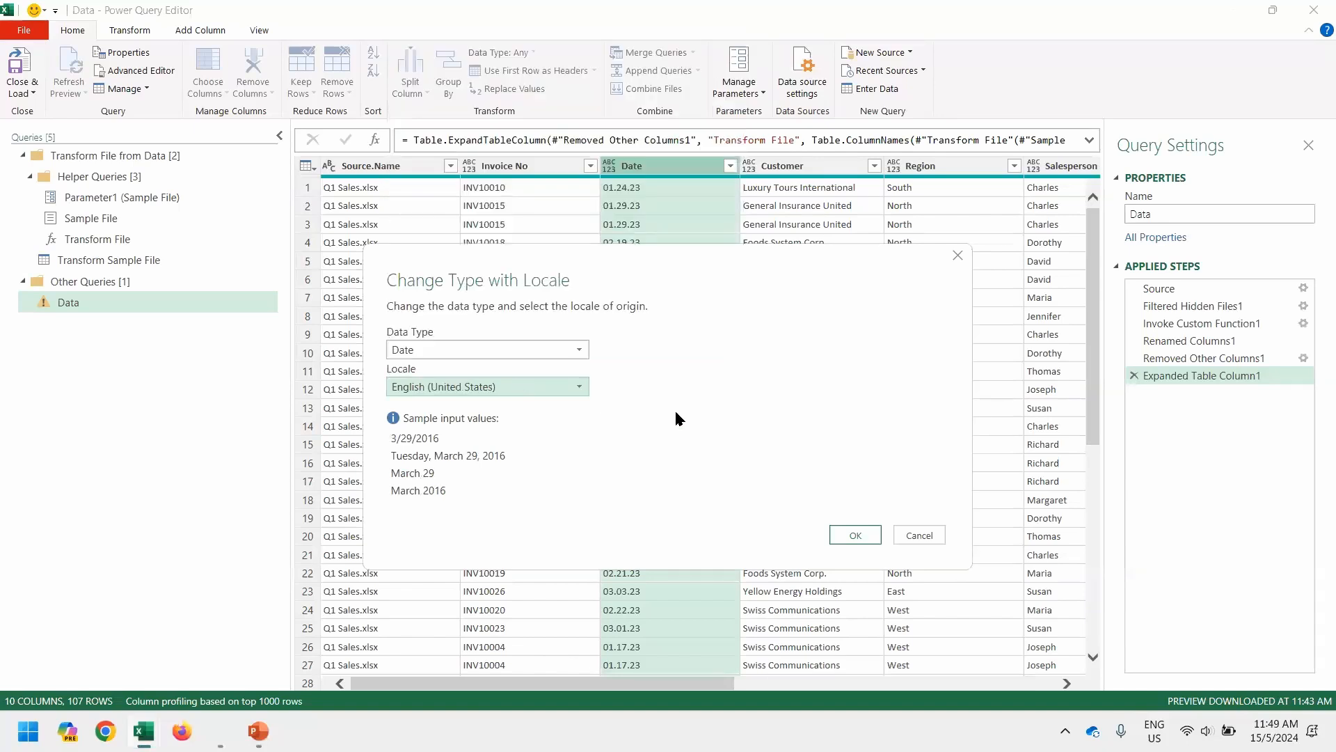
left_click(845, 534)
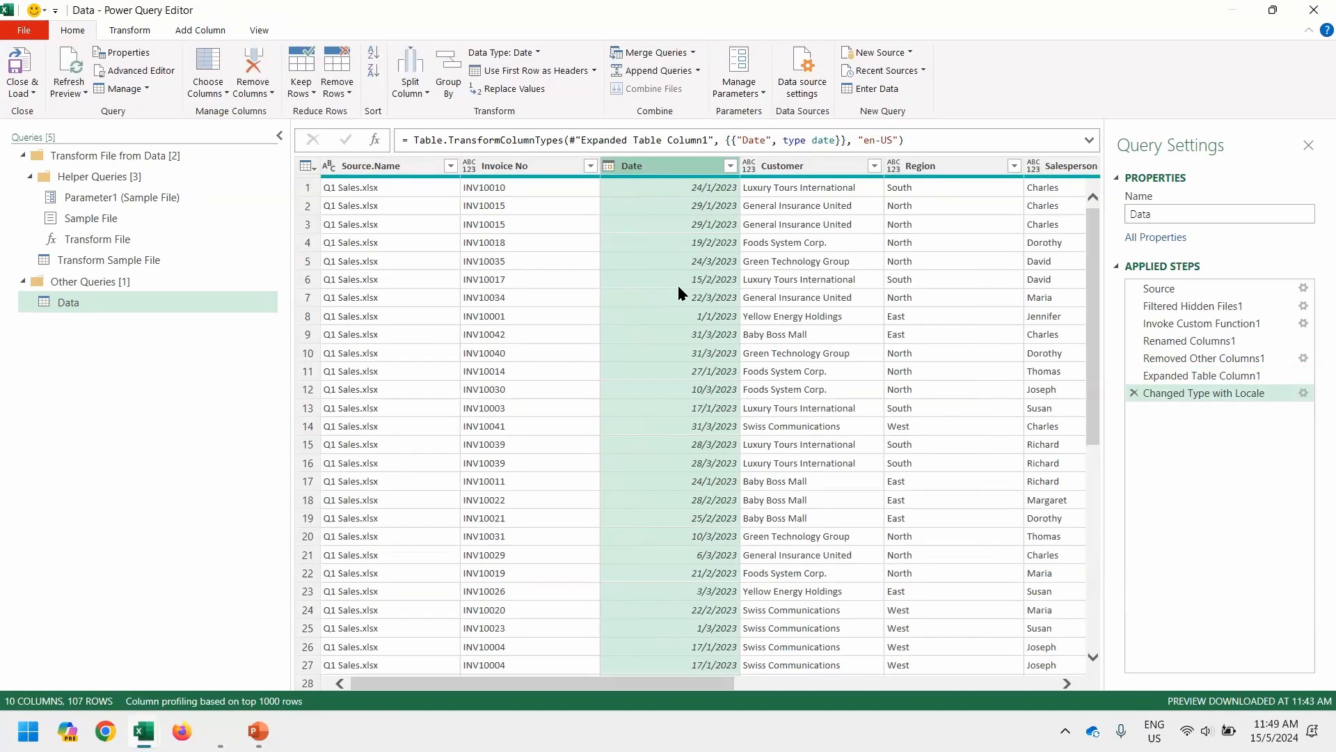
Step: Close the query editor and load the Data query into the worksheet table
scroll(678, 286, "right", 5)
left_click(21, 62)
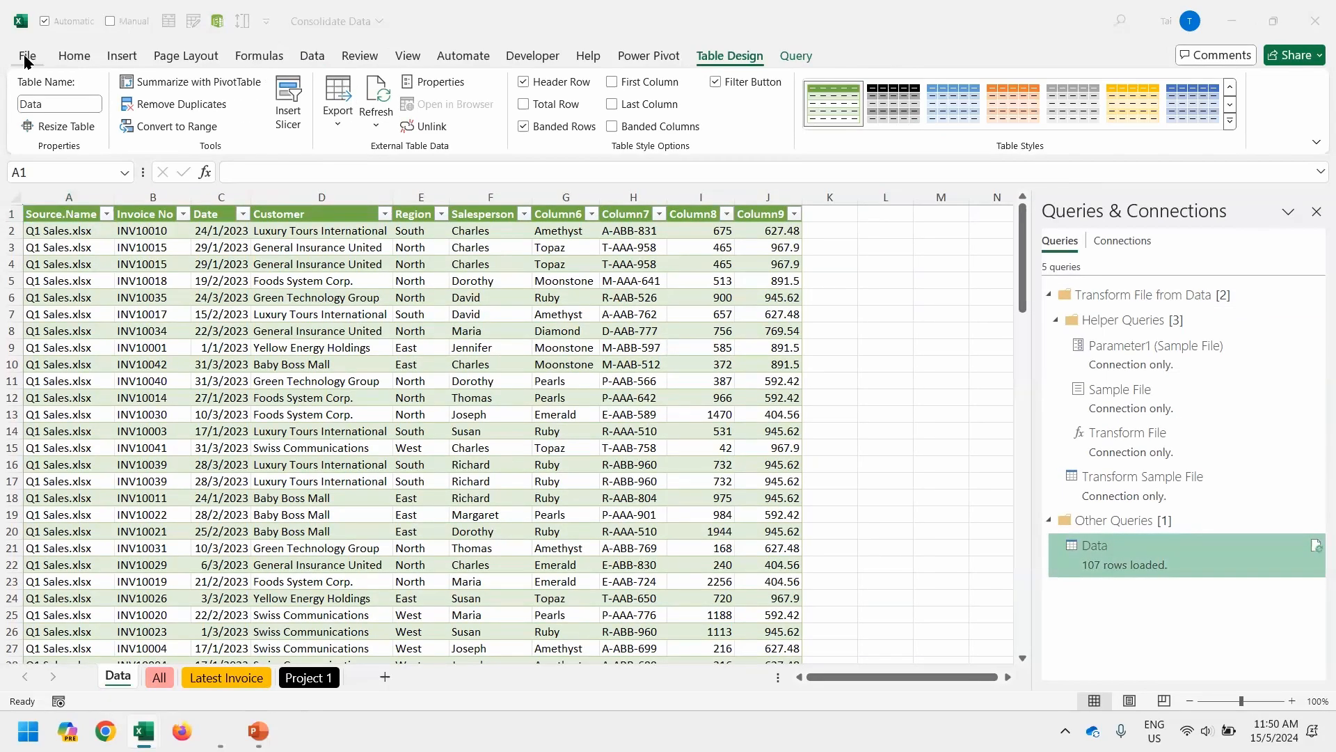
Step: In File Explorer, copy the Q4 Sales file from the Project folder's New Data subfolder into its Data subfolder
key("alt+Tab")
key("alt+Tab")
key("Left")
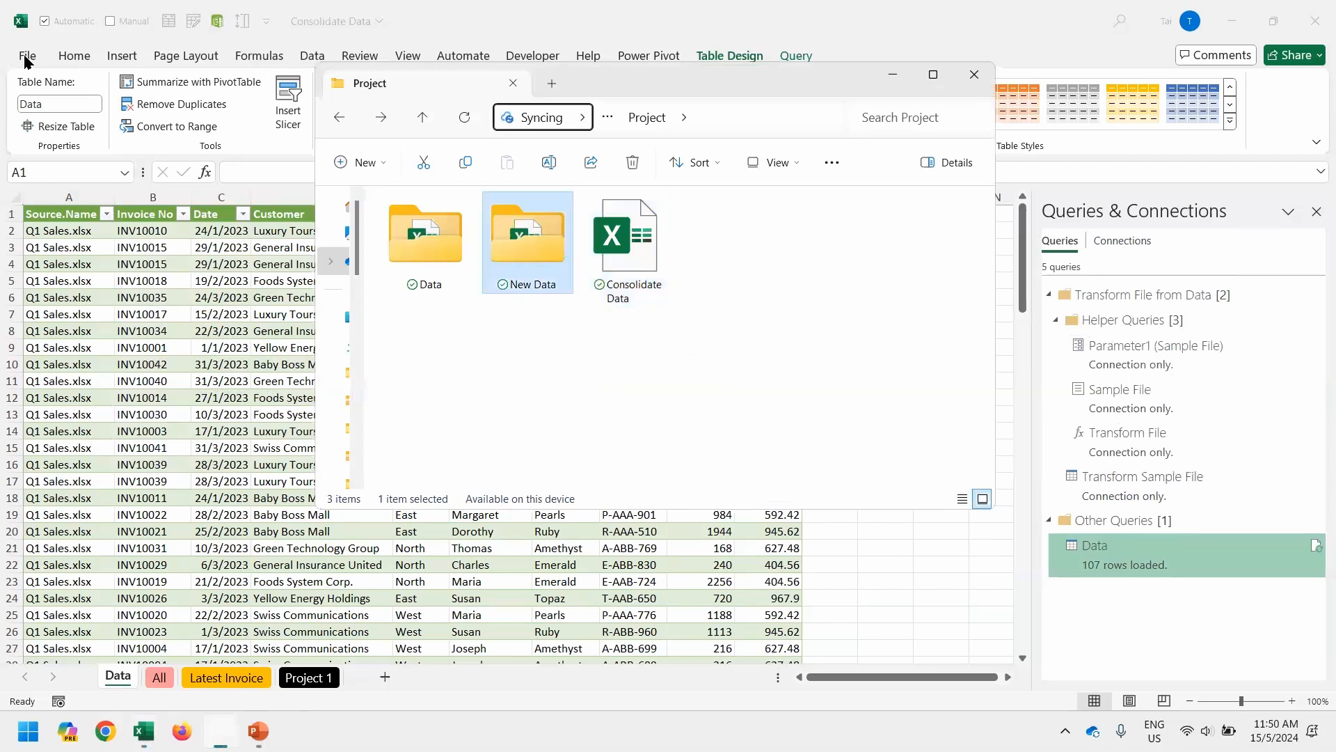
key("Return")
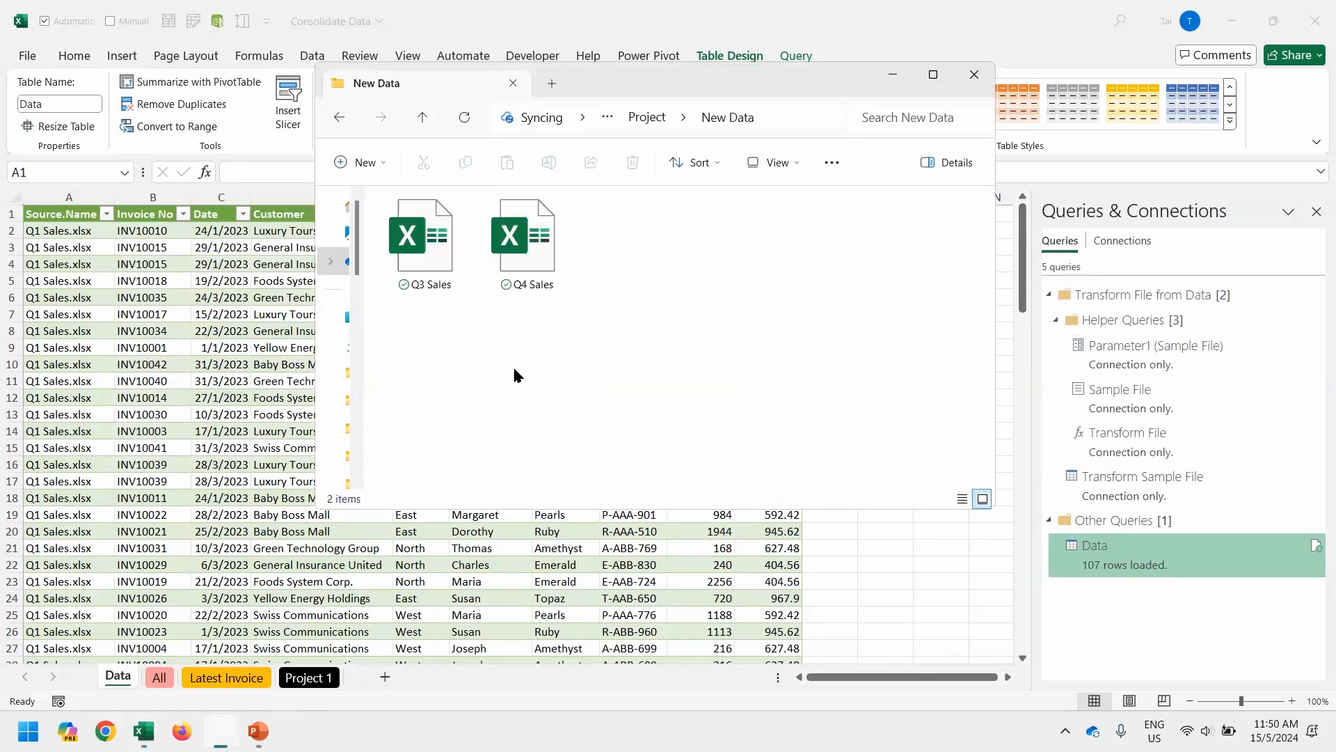
key("Right")
key("BackSpace")
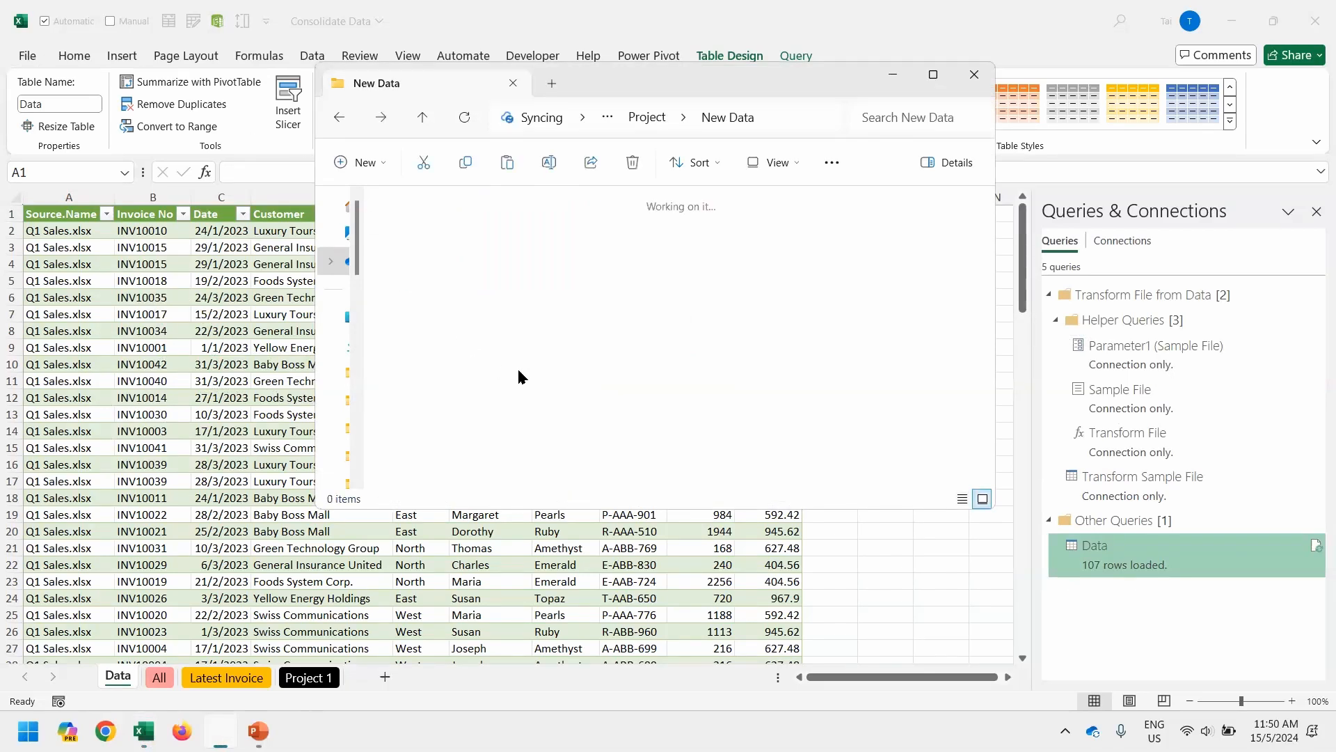
key("Left")
key("Return")
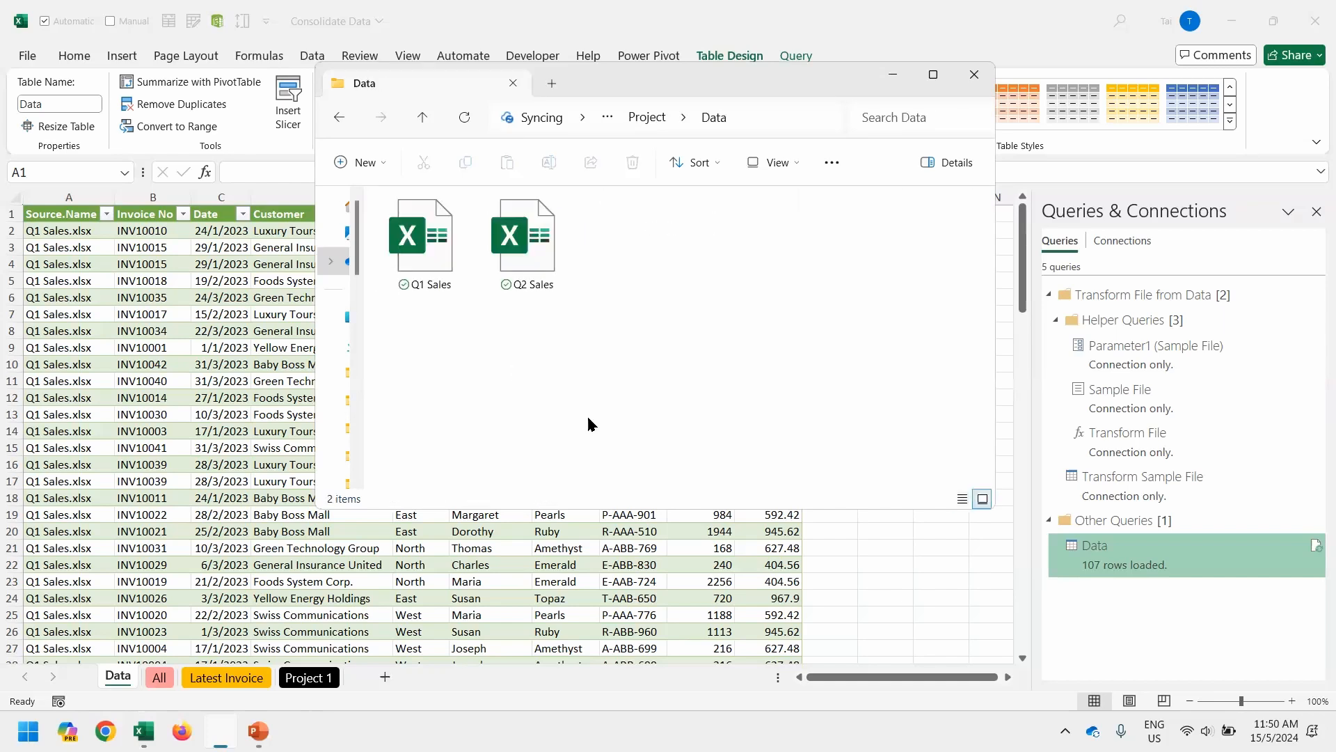
key("ctrl+v")
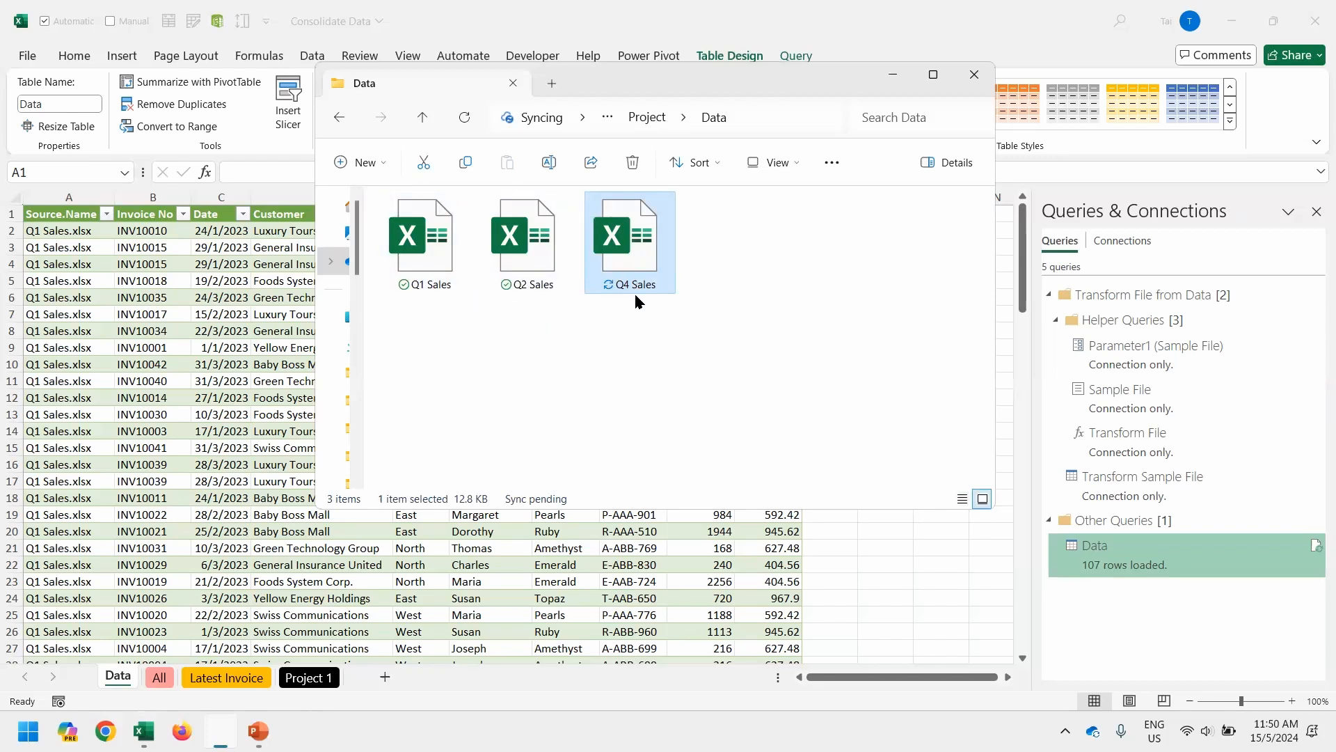
Step: Back in the Consolidate Data workbook, refresh all queries and go to the last row of the Data table
left_click(168, 294)
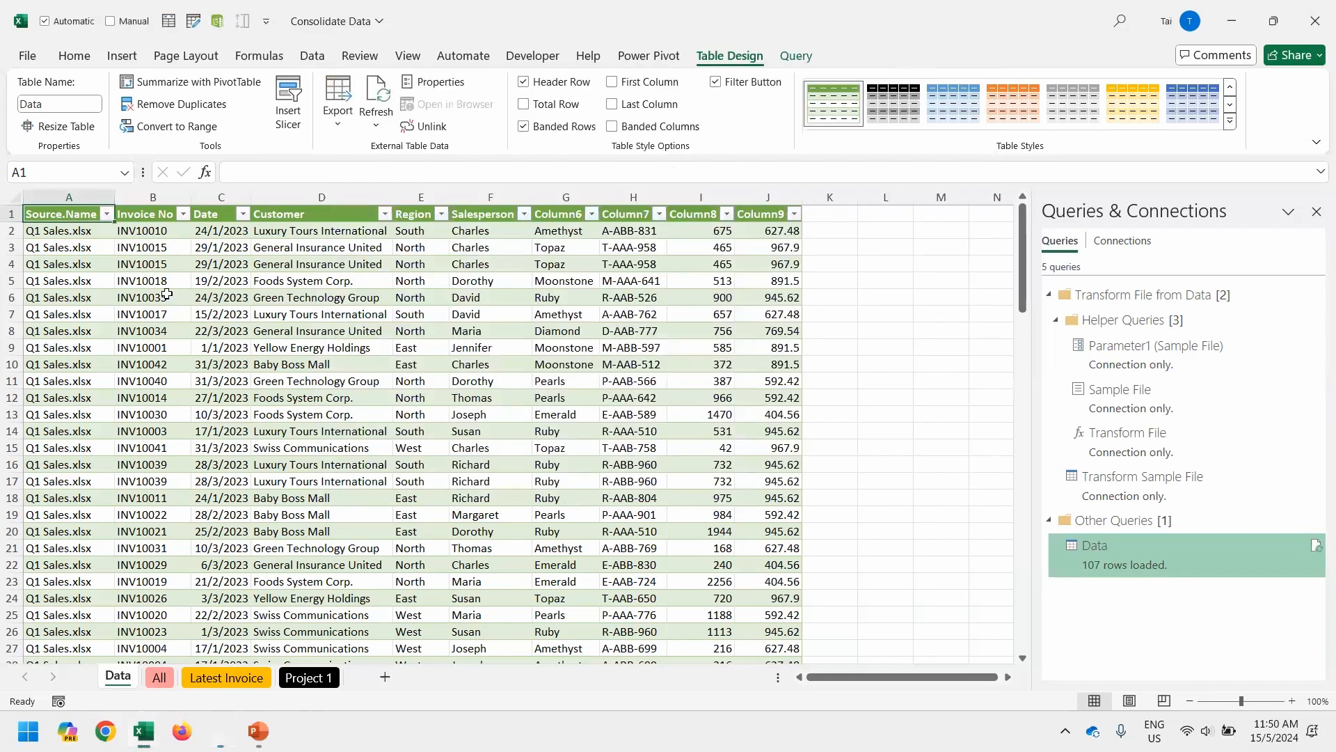
key("ctrl+alt+F5")
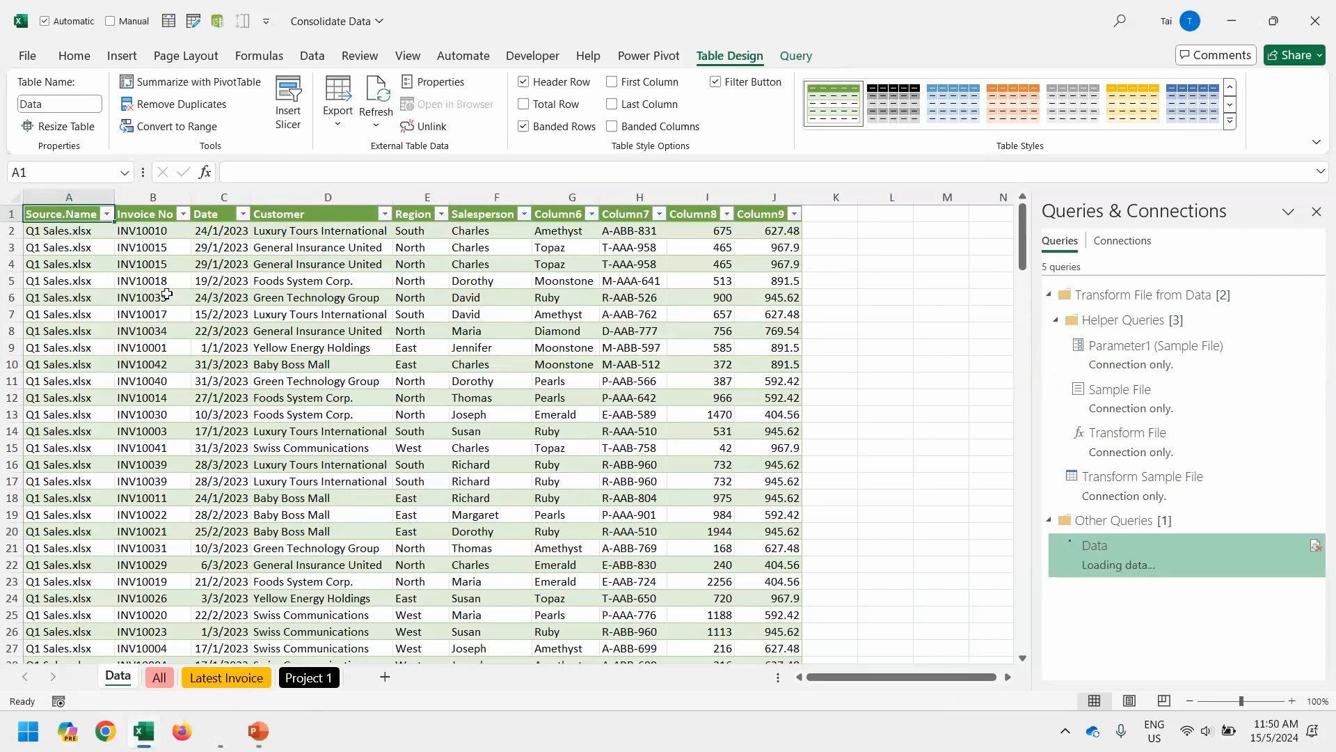
key("ctrl+Down")
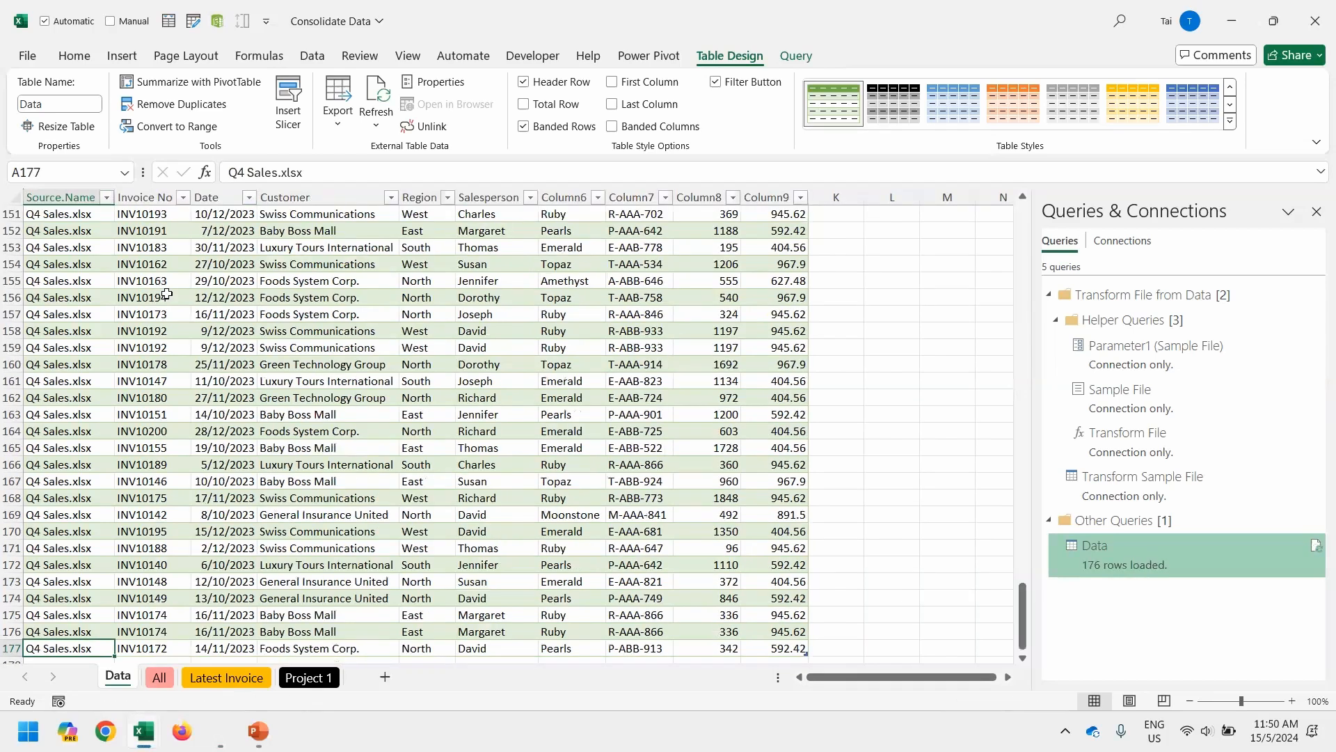
scroll(167, 294, "down", 3)
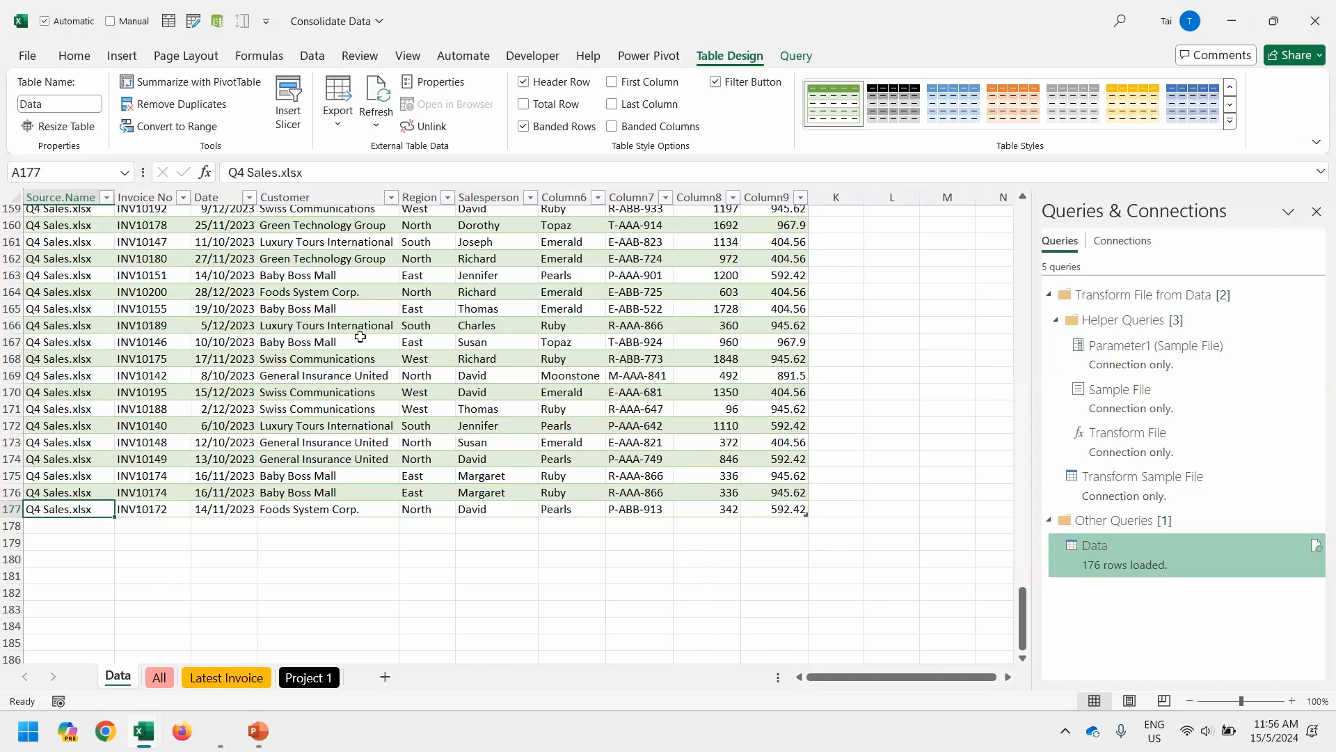
Step: Close the Consolidate Data workbook
key("ctrl+w")
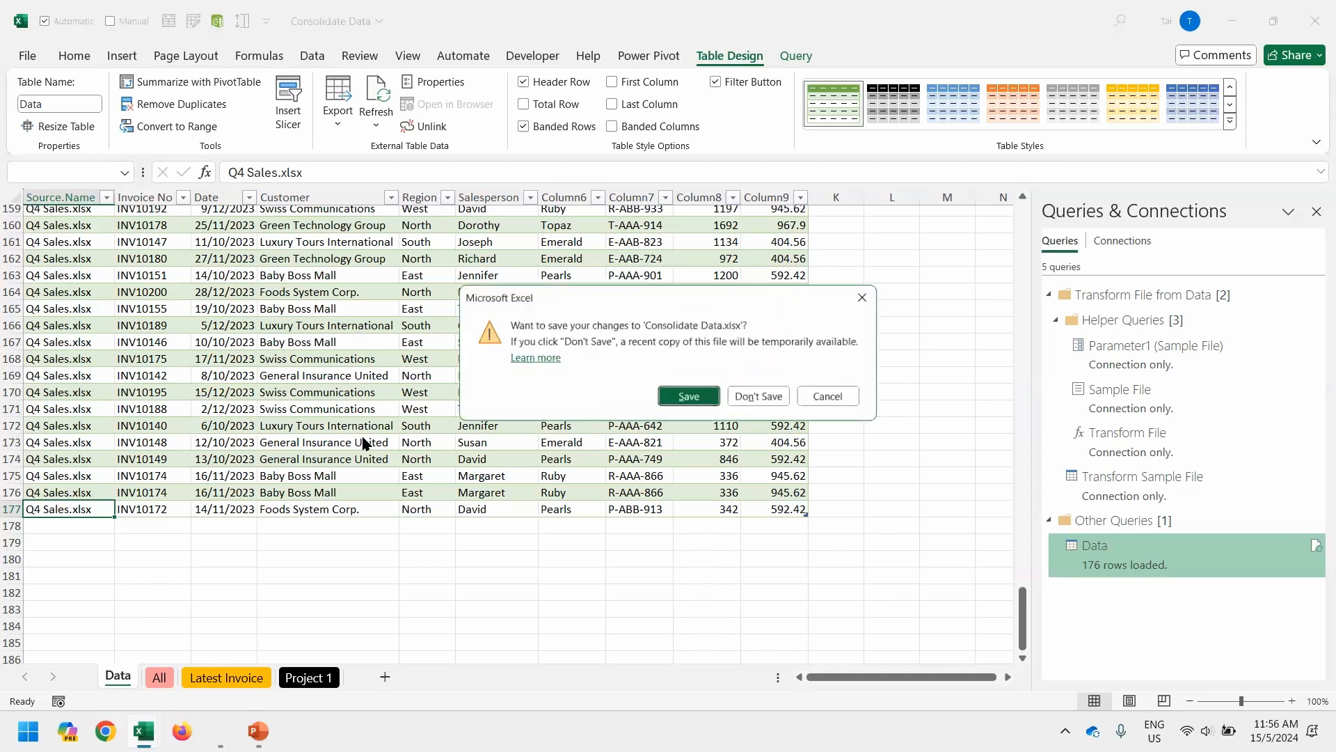